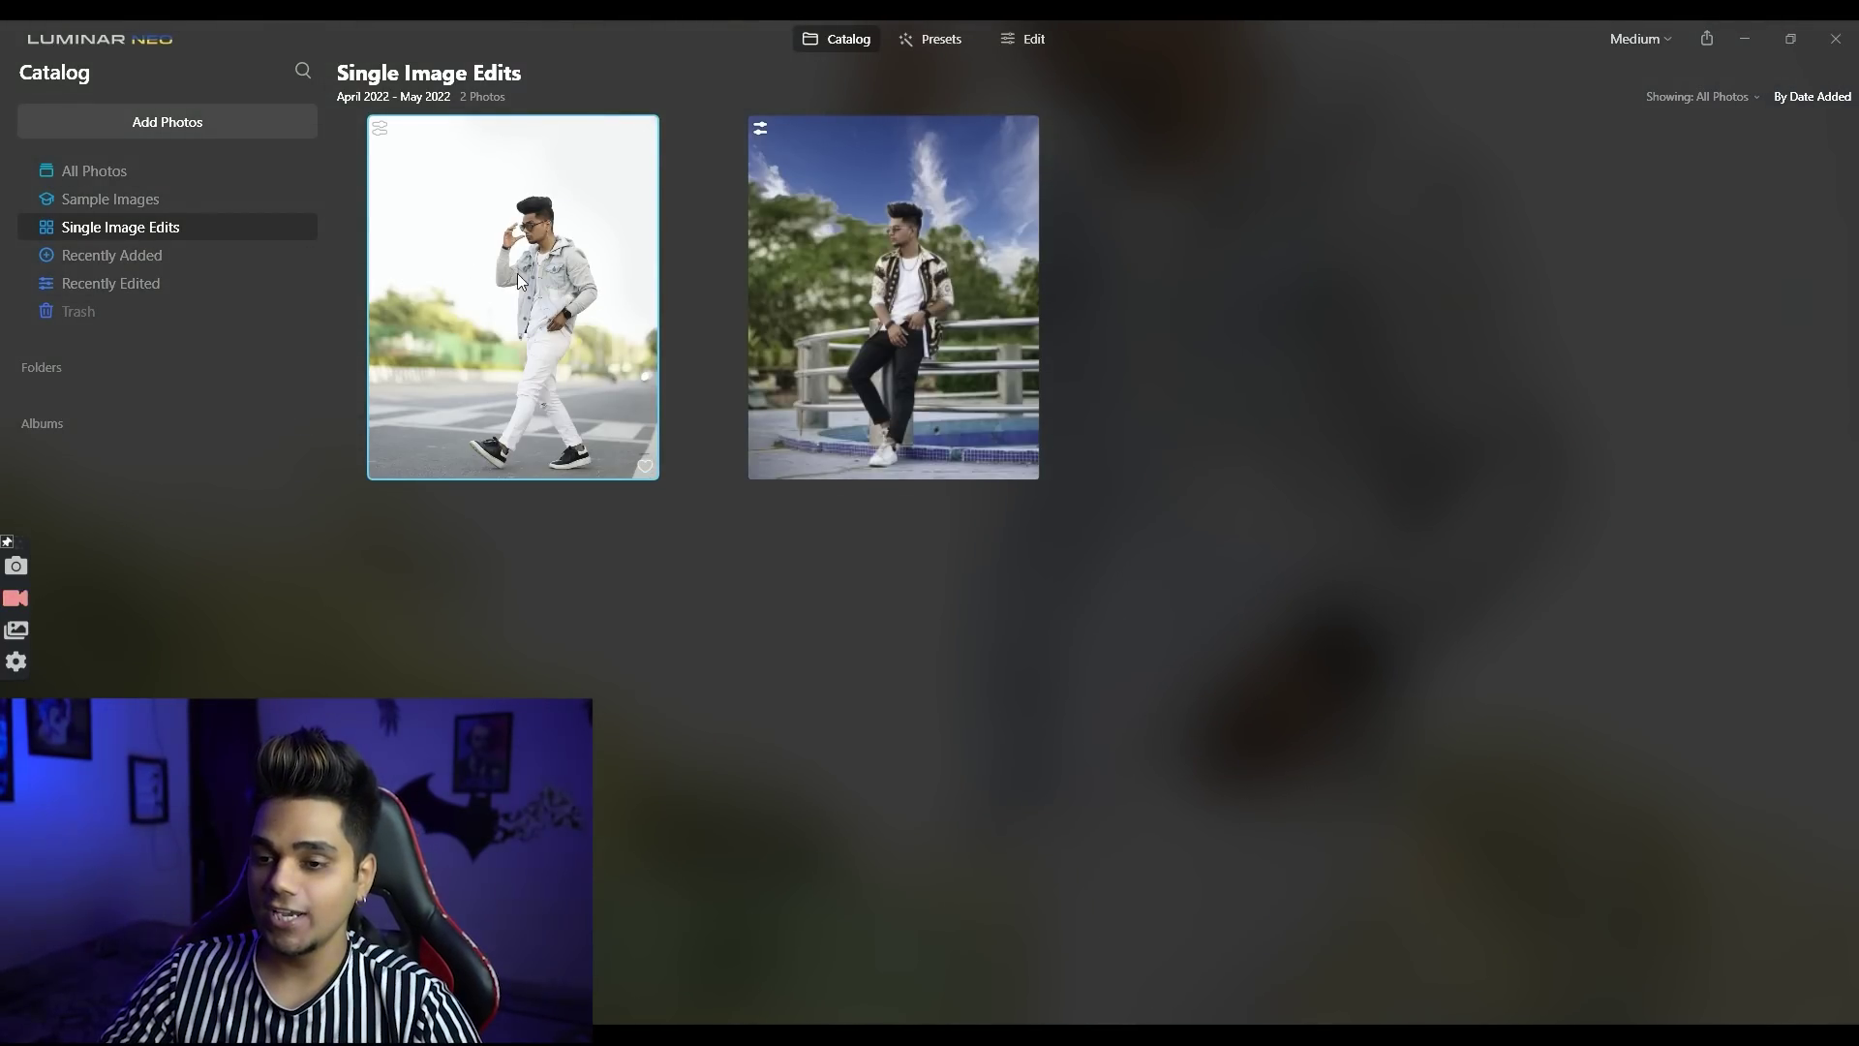
Step: Open the portrait of the walking man for editing and look through the available adjustment tools
left_click(1013, 44)
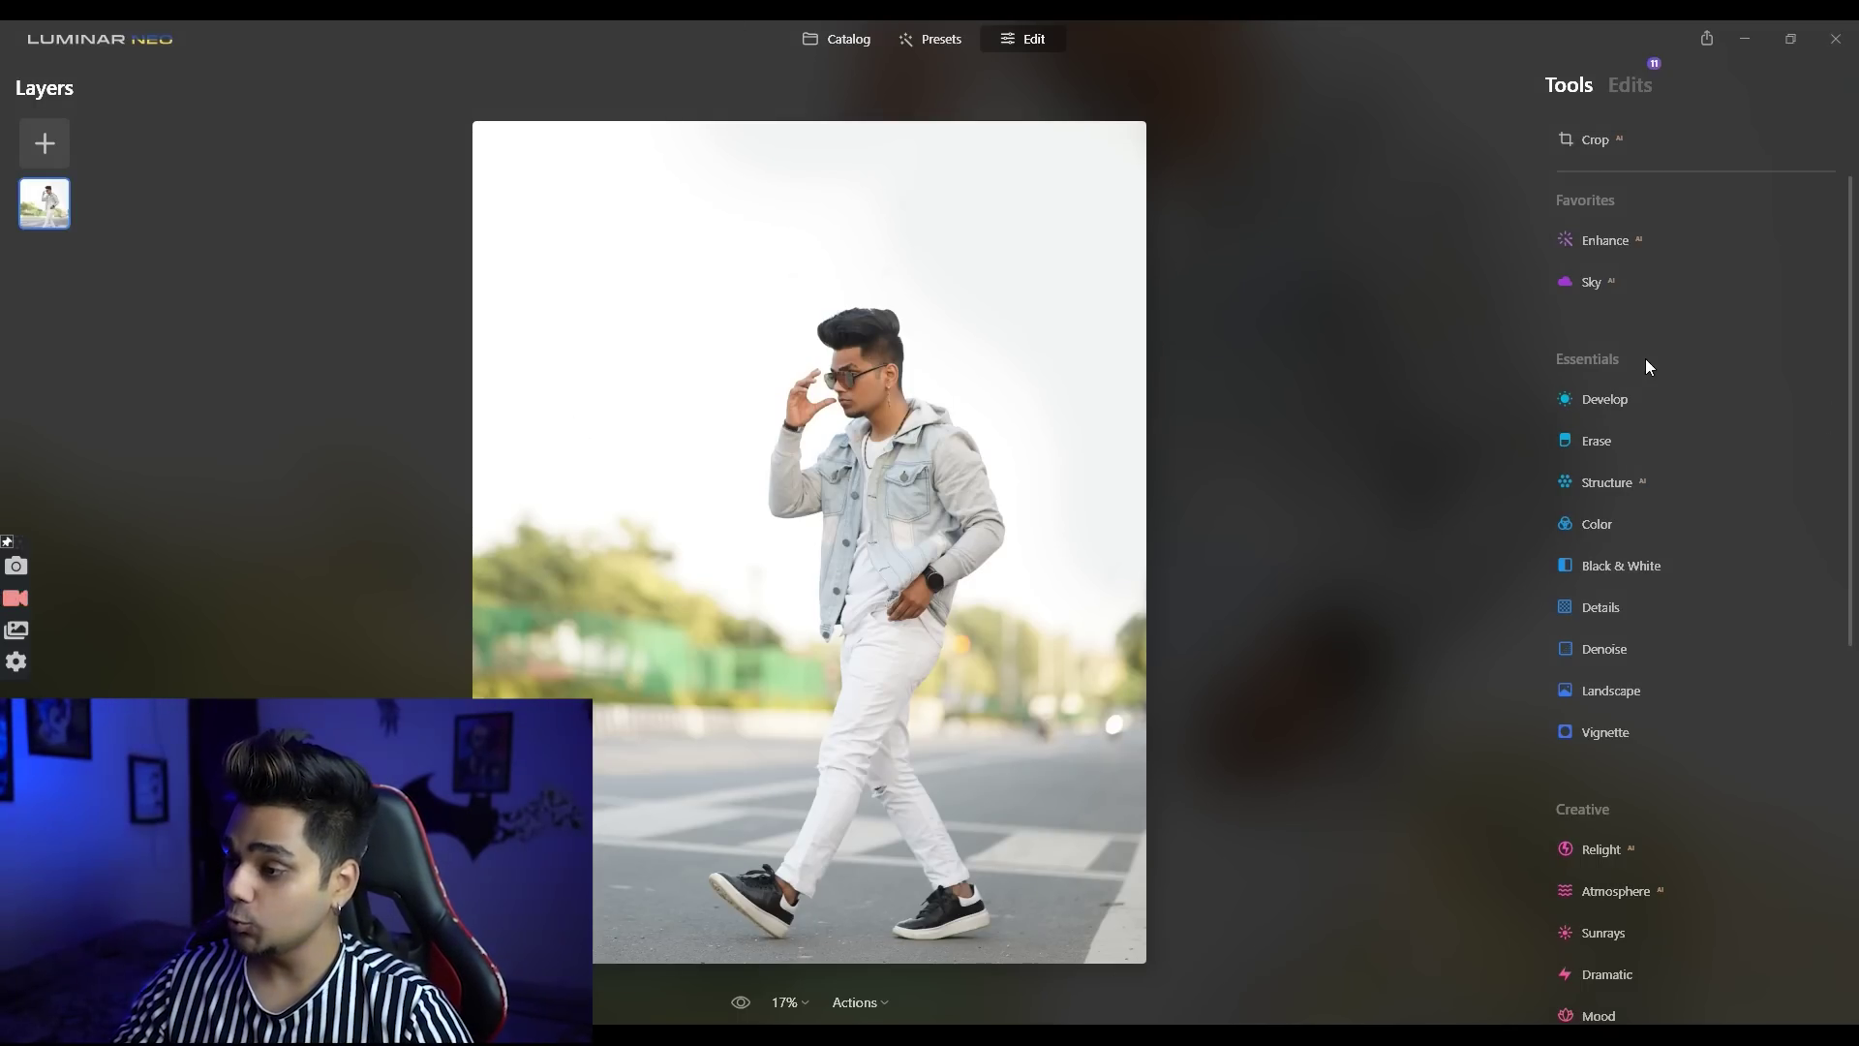
scroll(1646, 247, "down", 2)
scroll(1665, 515, "down", 6)
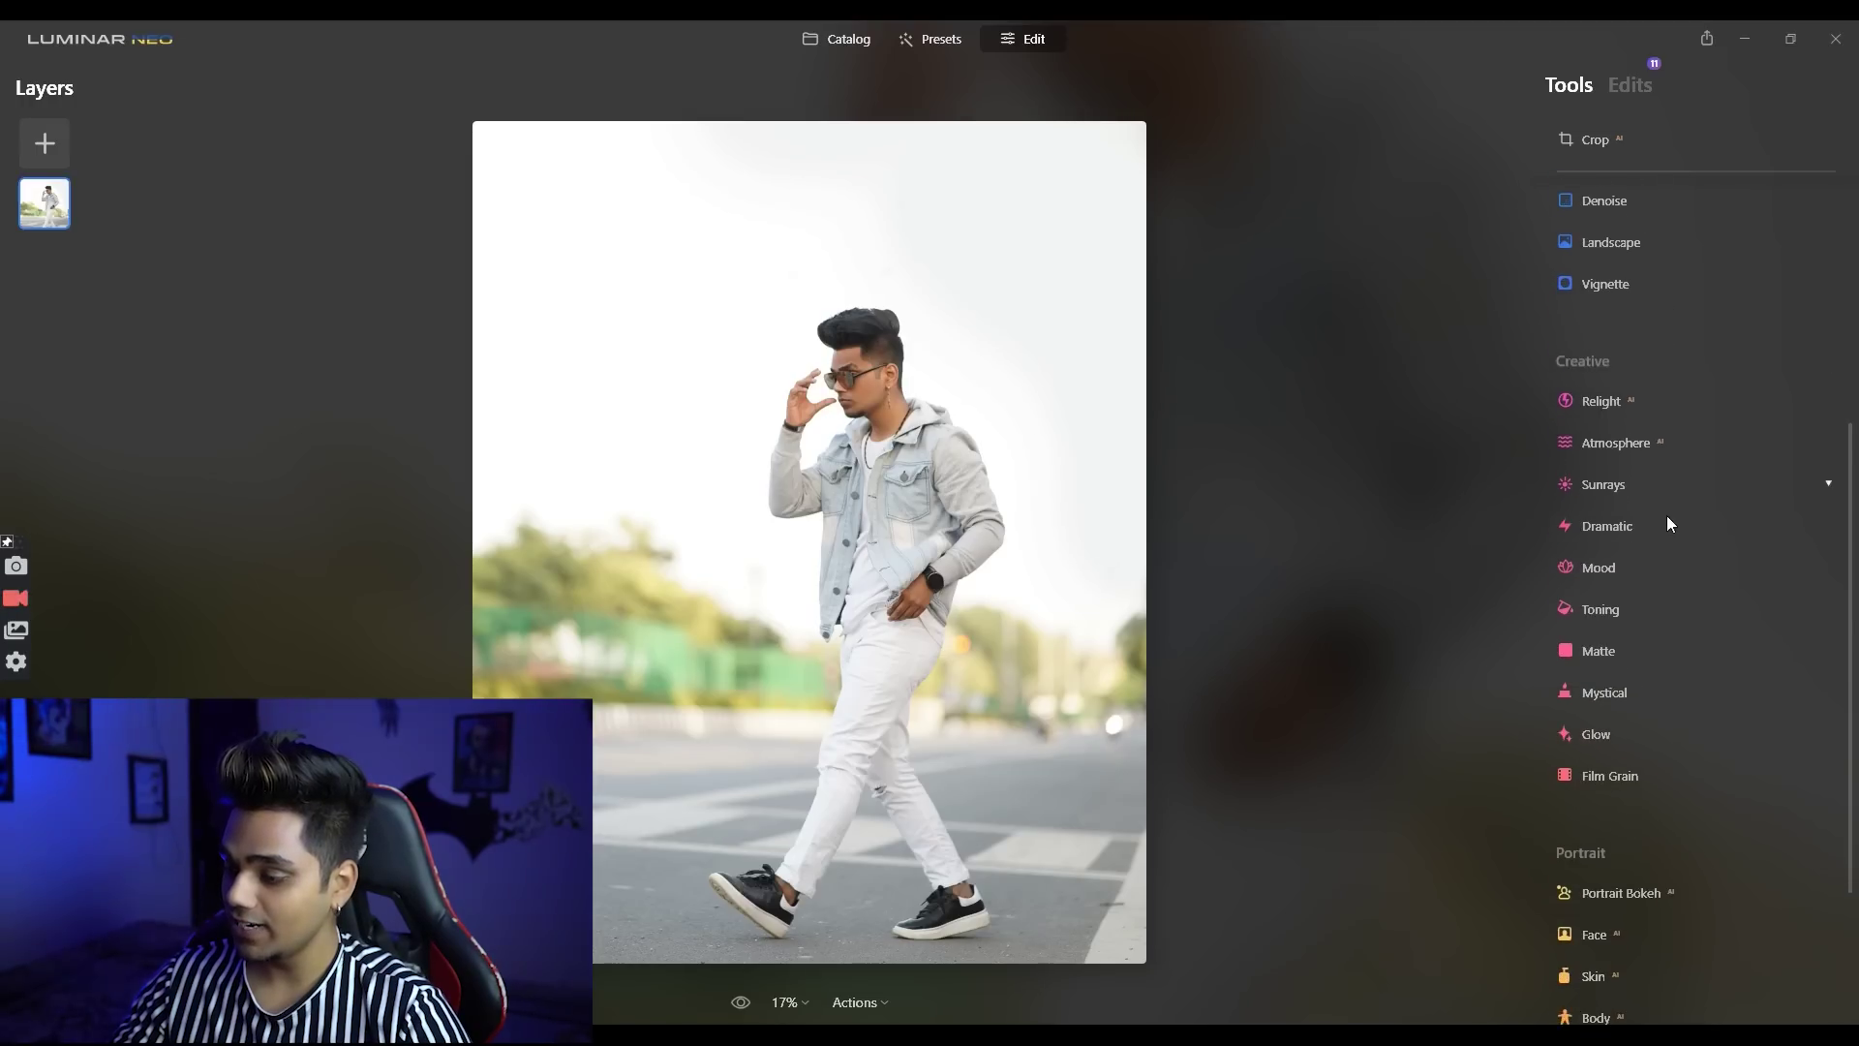
scroll(1677, 675, "up", 2)
scroll(1677, 668, "up", 4)
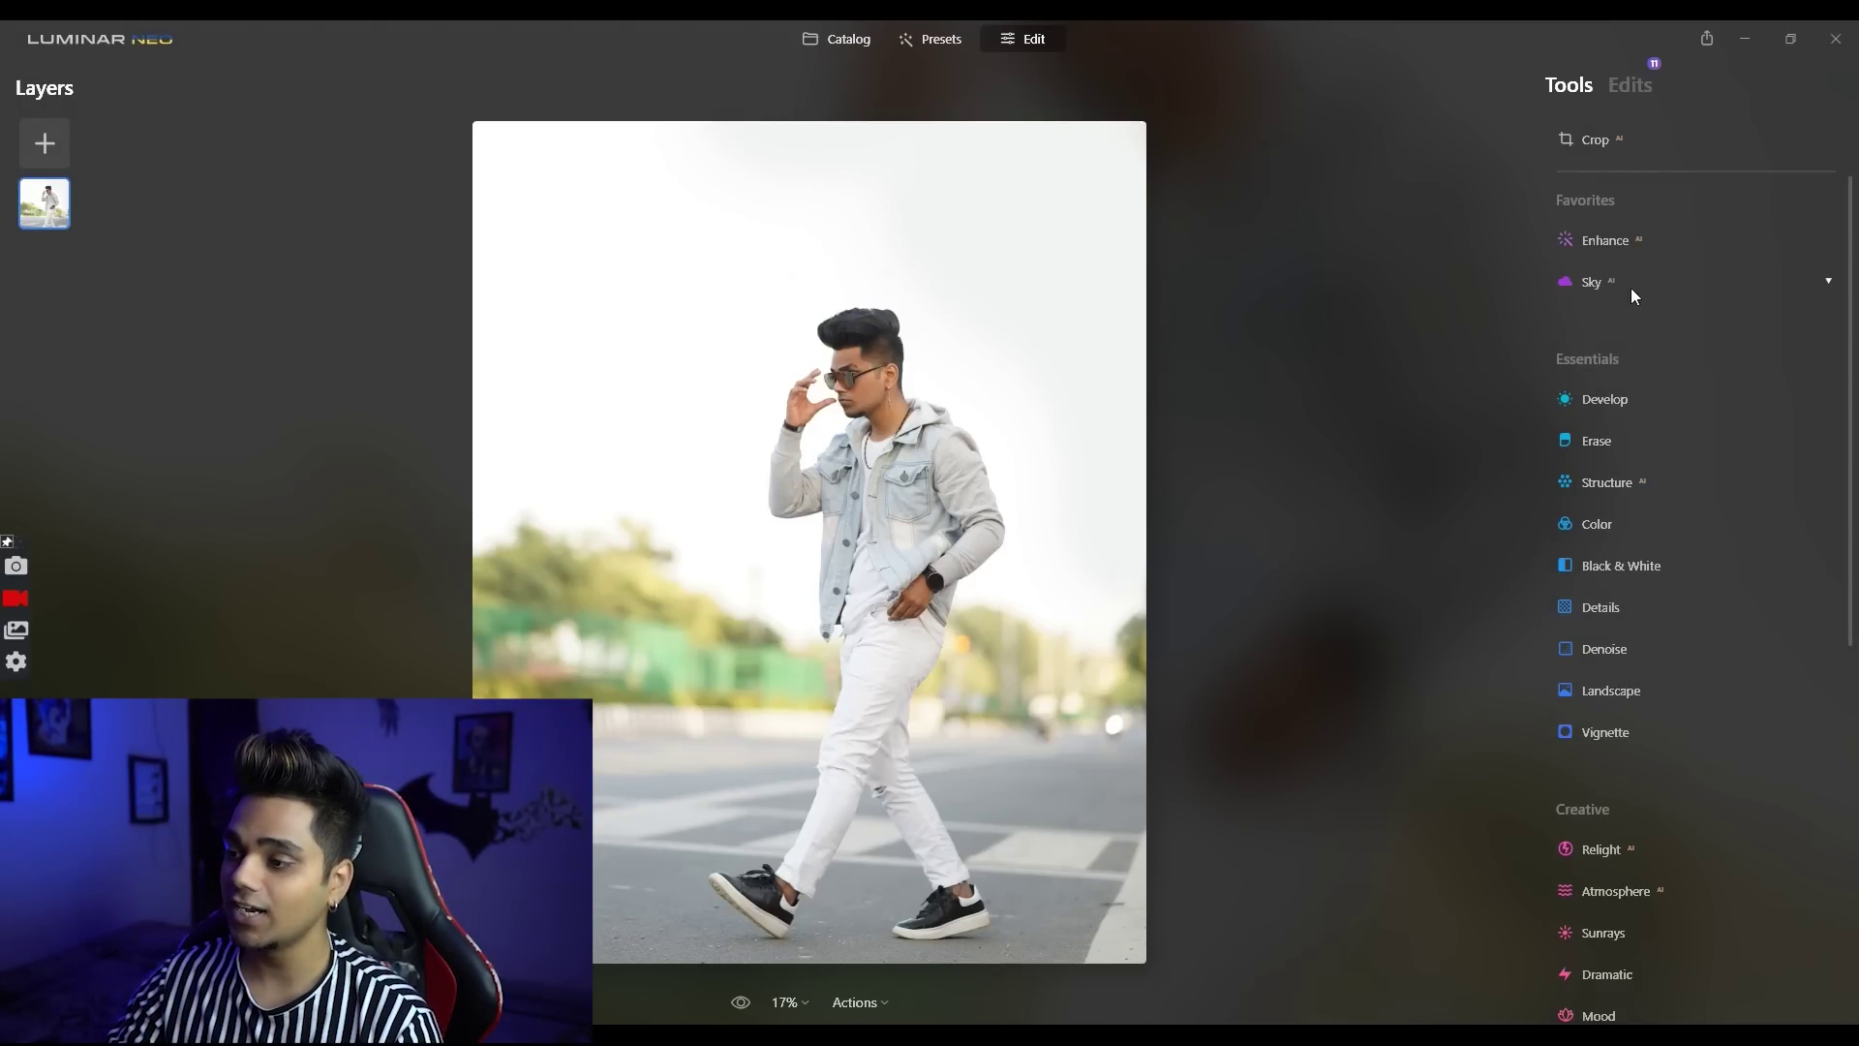
Step: Replace the blank sky with Dramatic Sky 1, compare with the original photo and inspect the blend around the man
left_click(1599, 280)
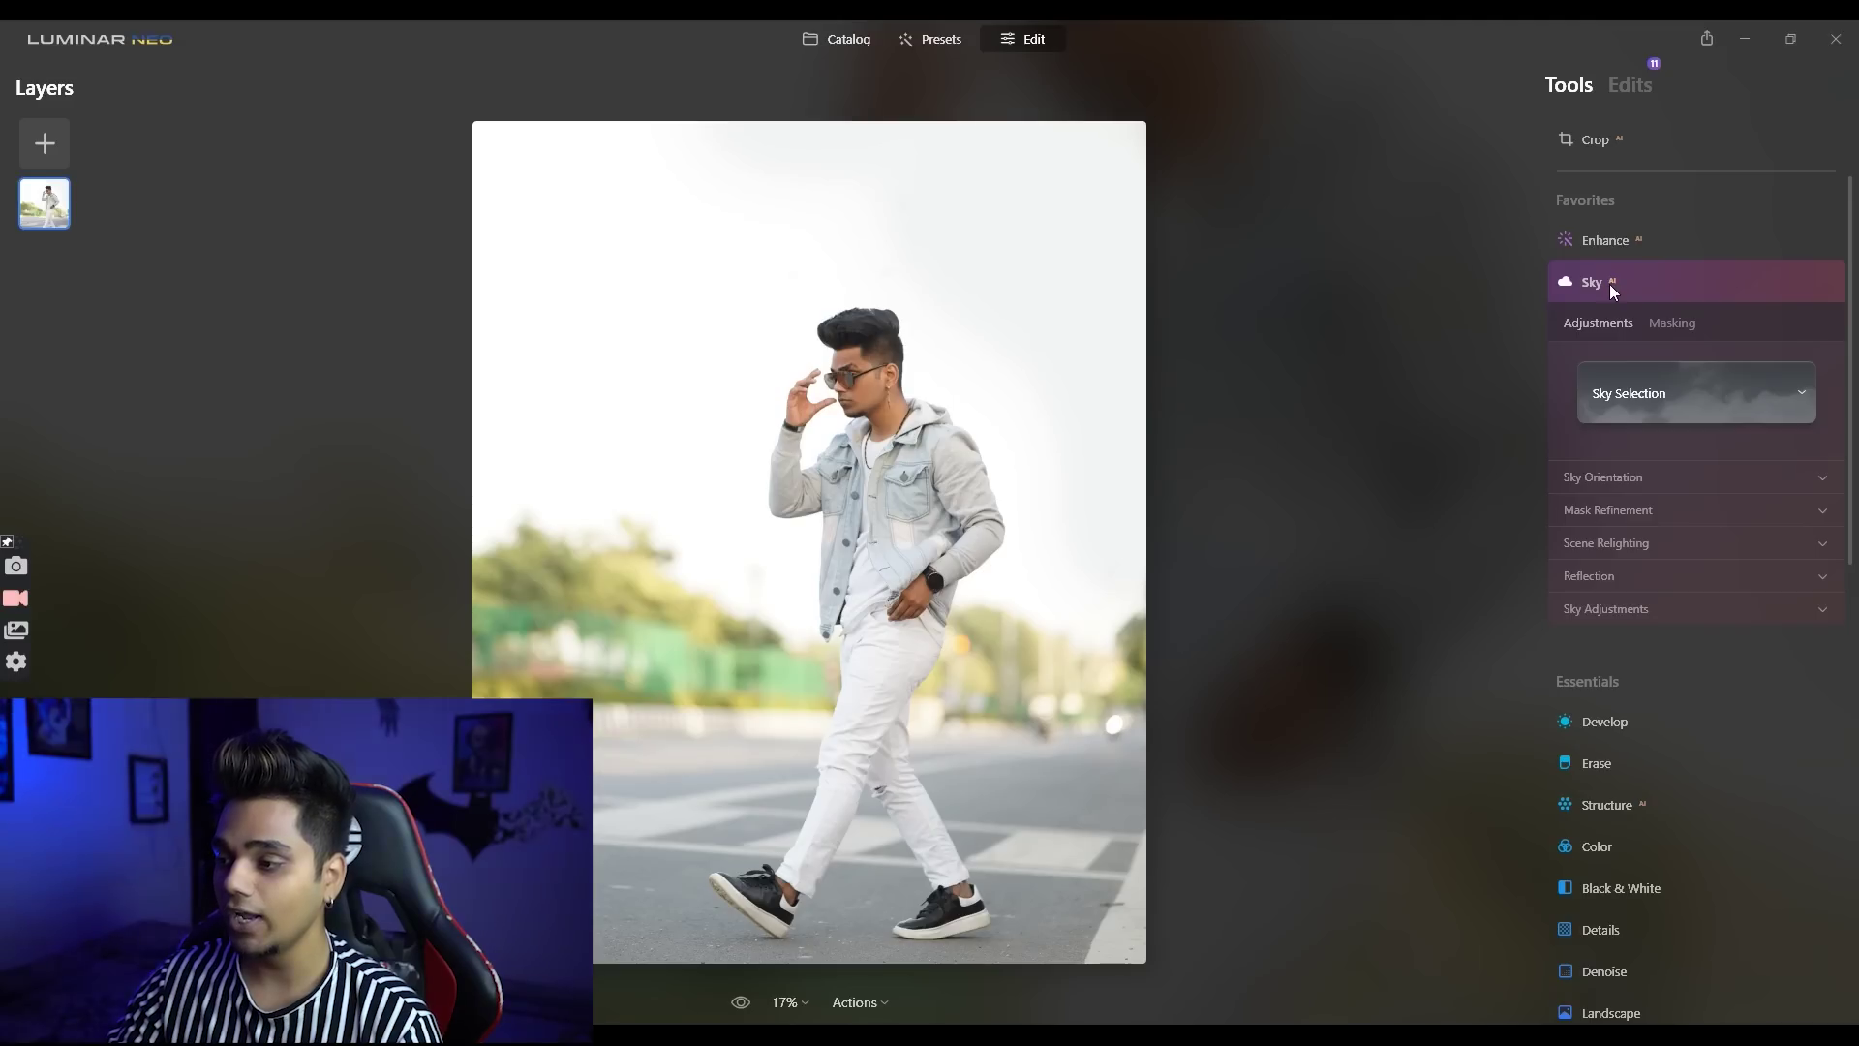
left_click(1642, 401)
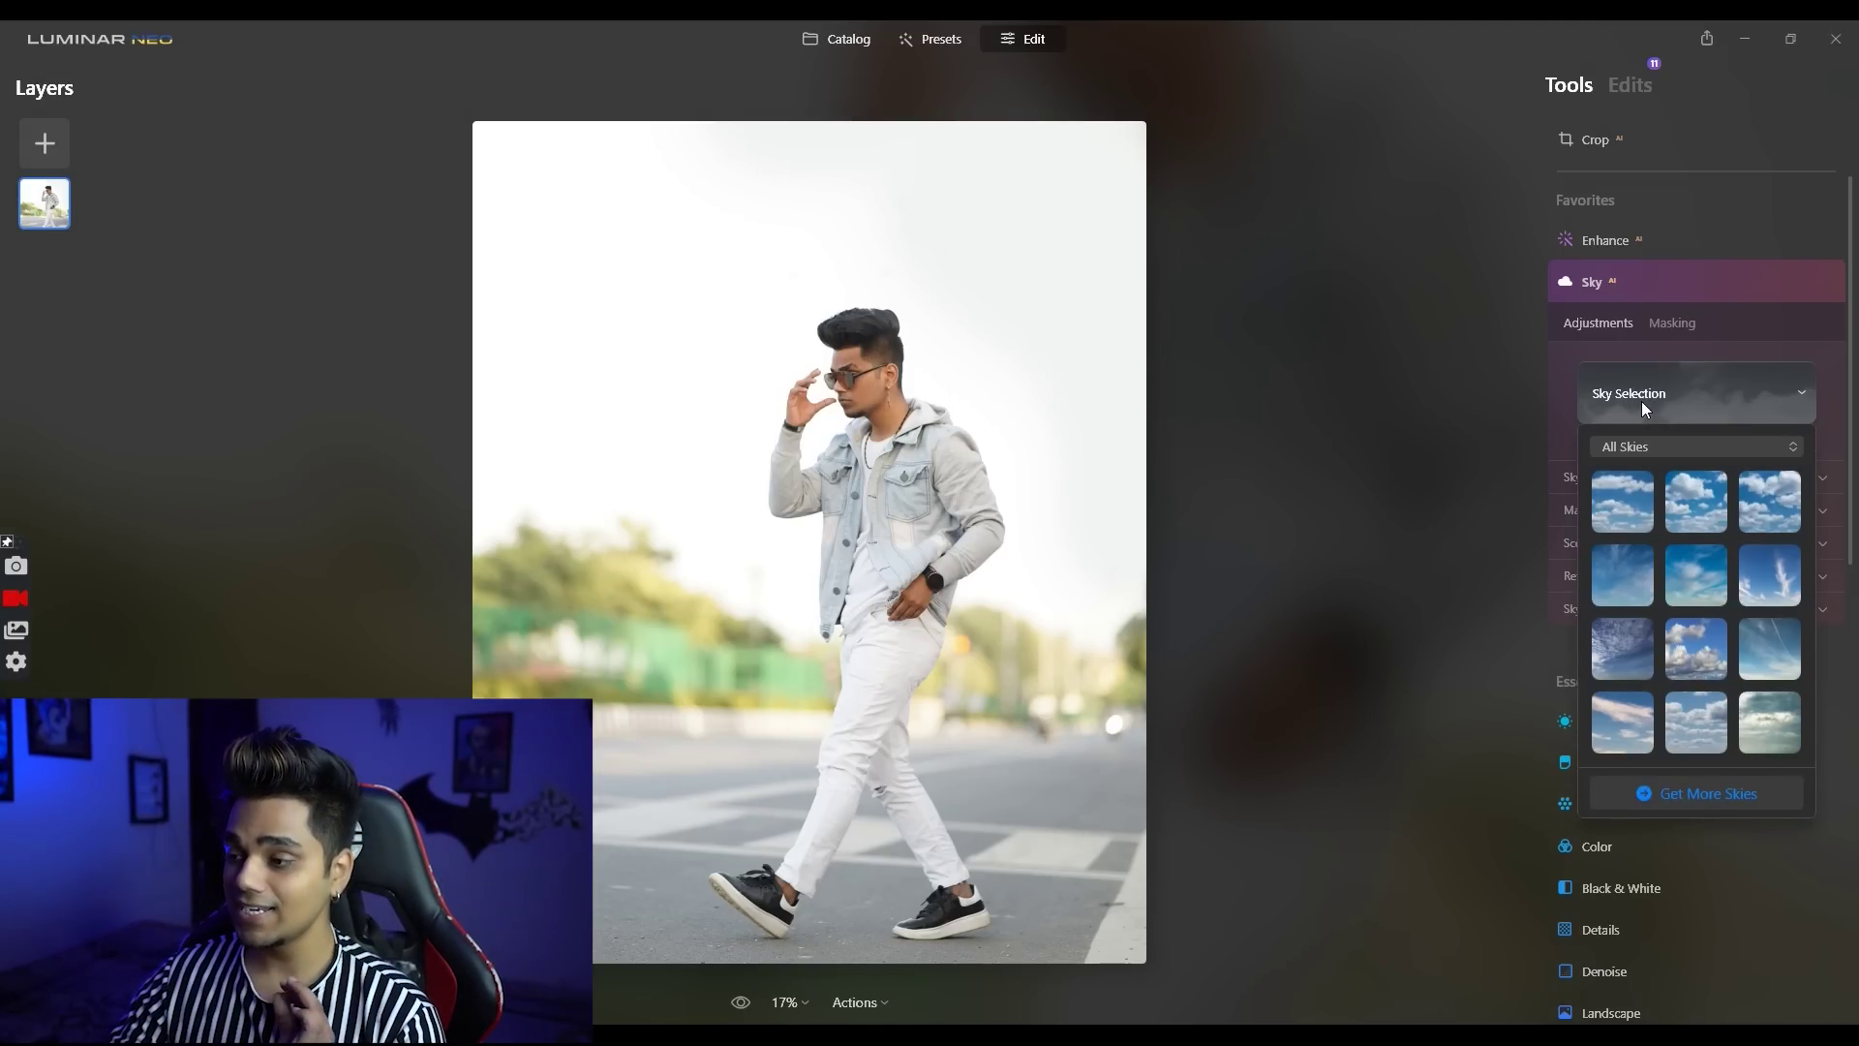
scroll(1745, 589, "down", 5)
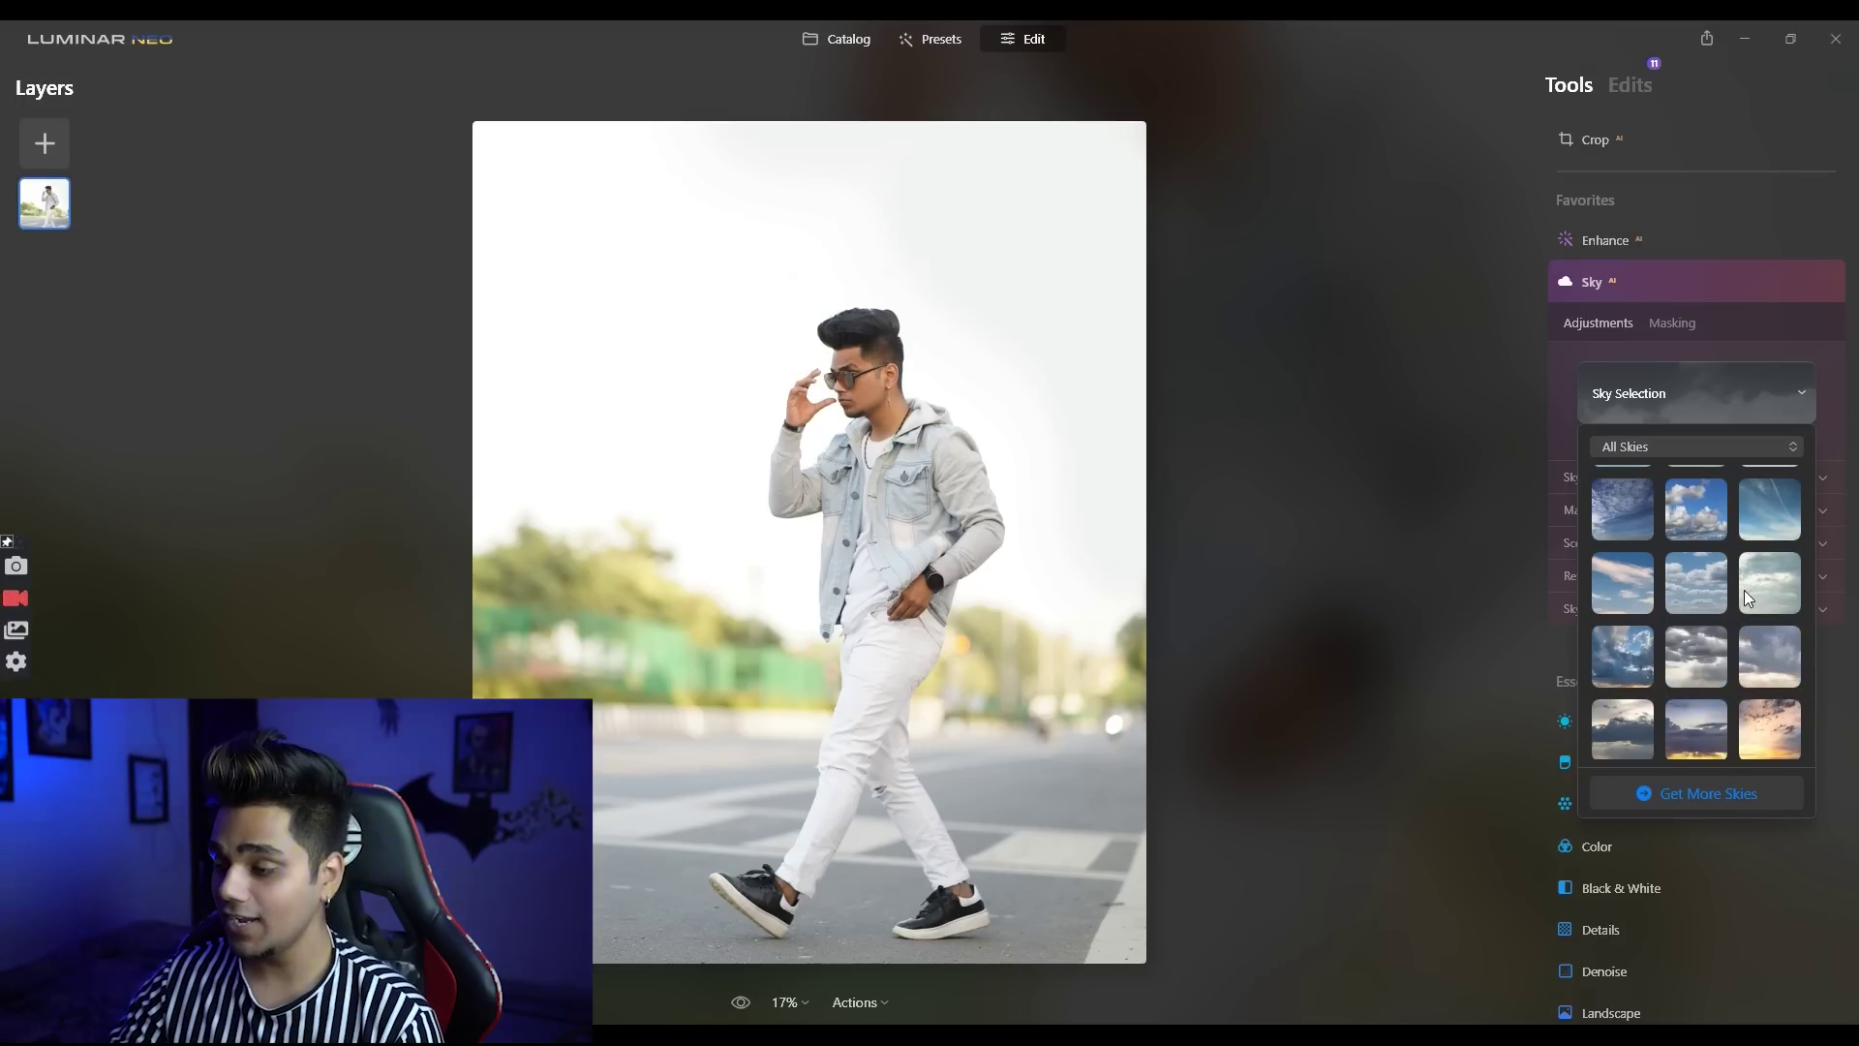
scroll(1714, 676, "up", 5)
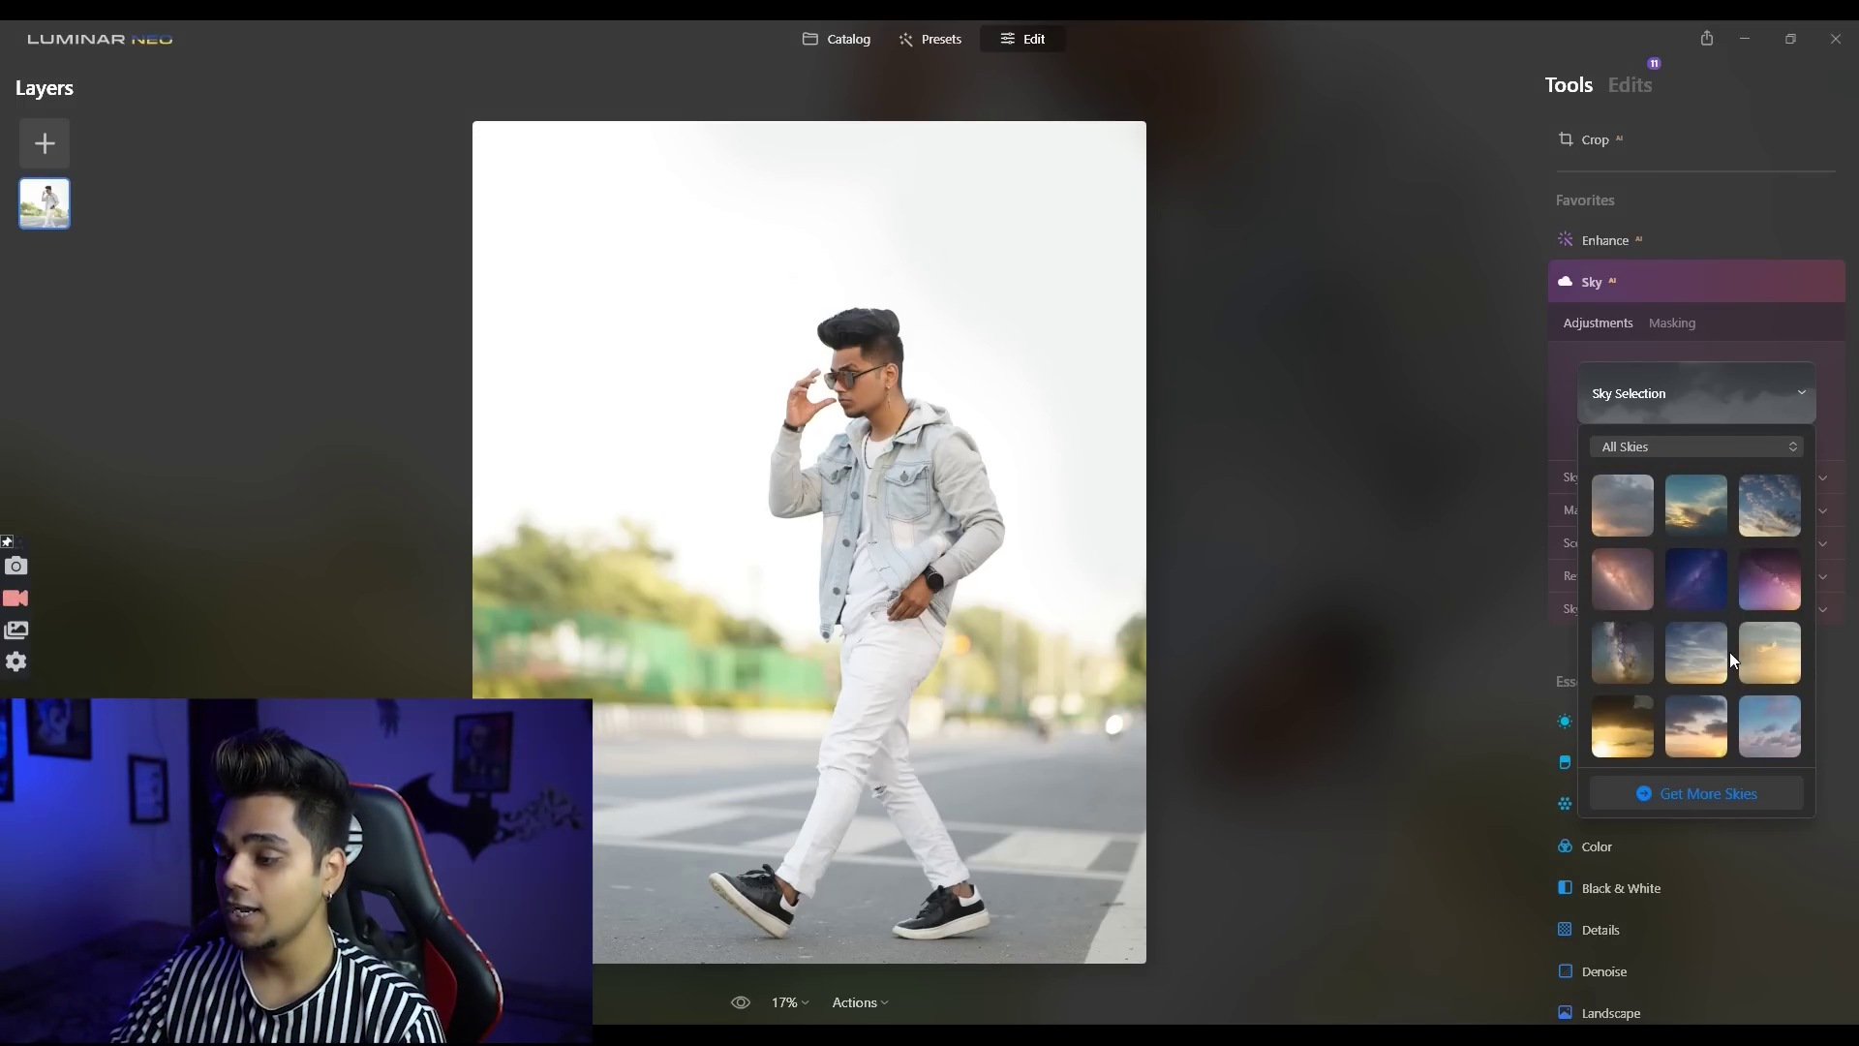
scroll(1727, 649, "down", 3)
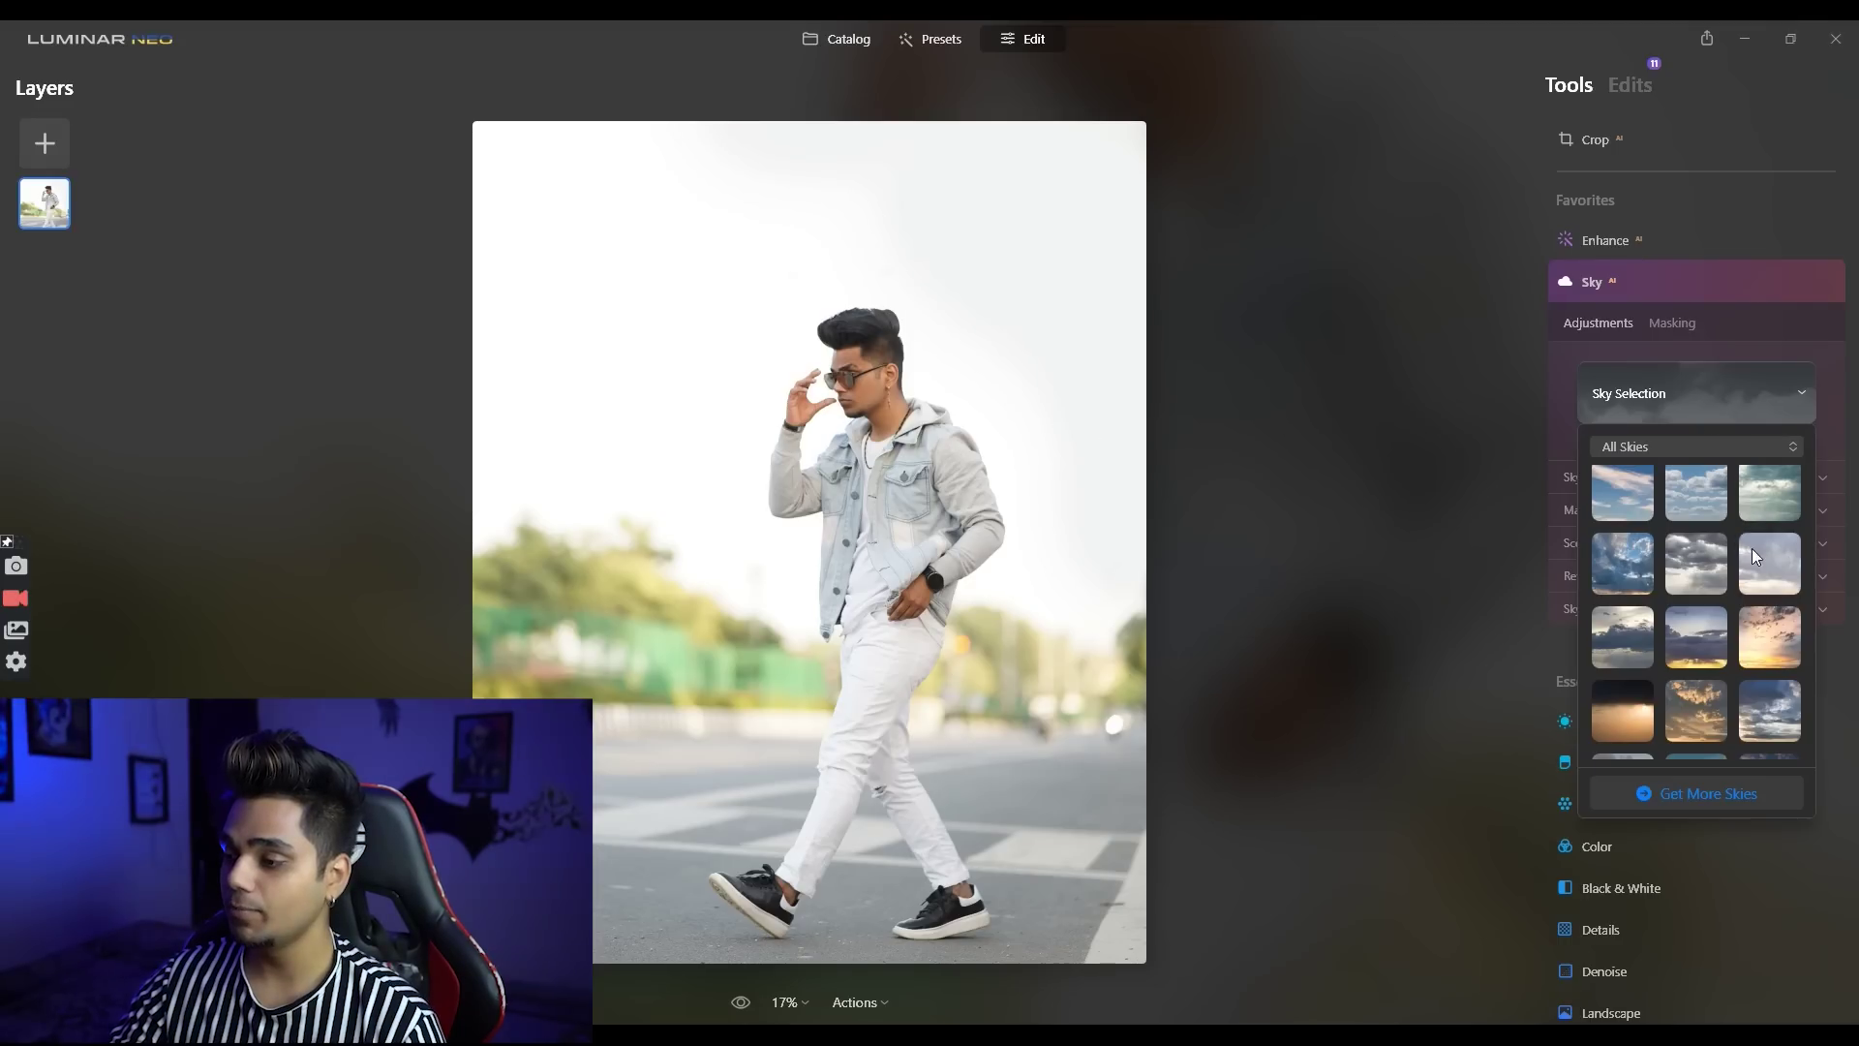
scroll(1710, 589, "up", 1)
left_click(1774, 595)
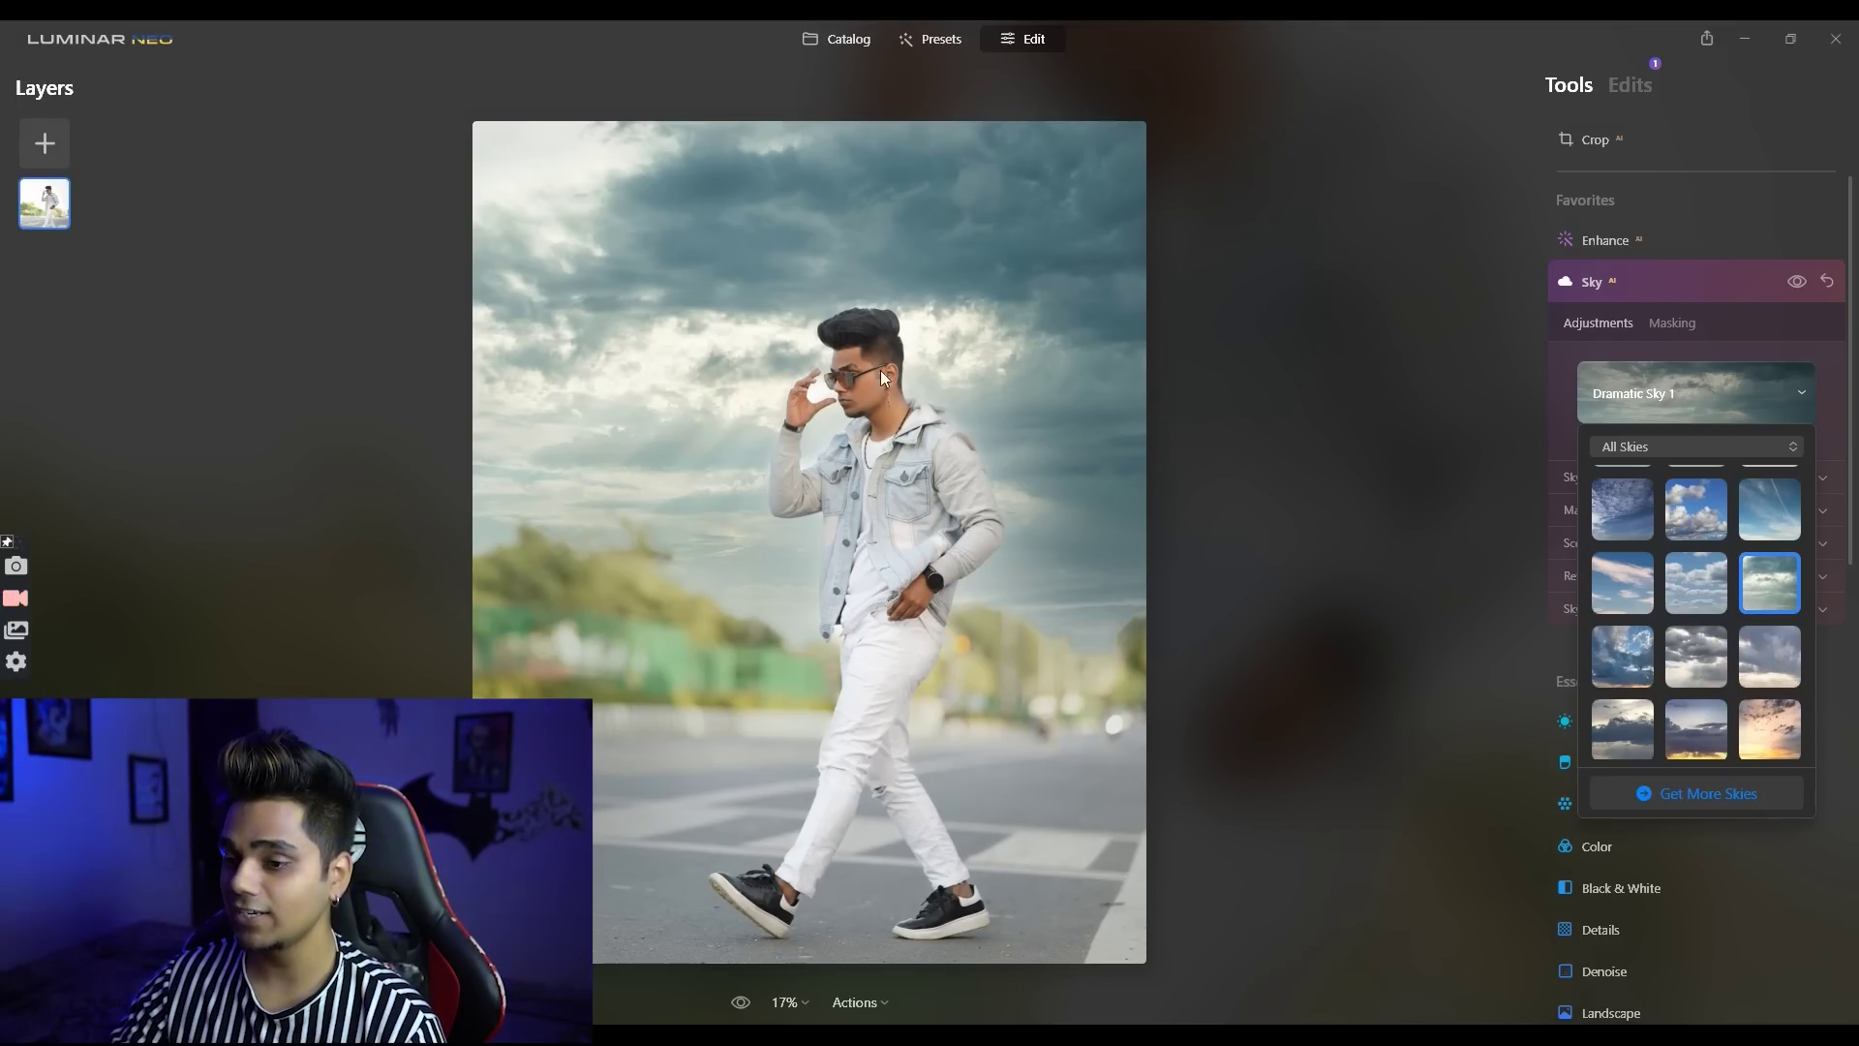
left_click(736, 1010)
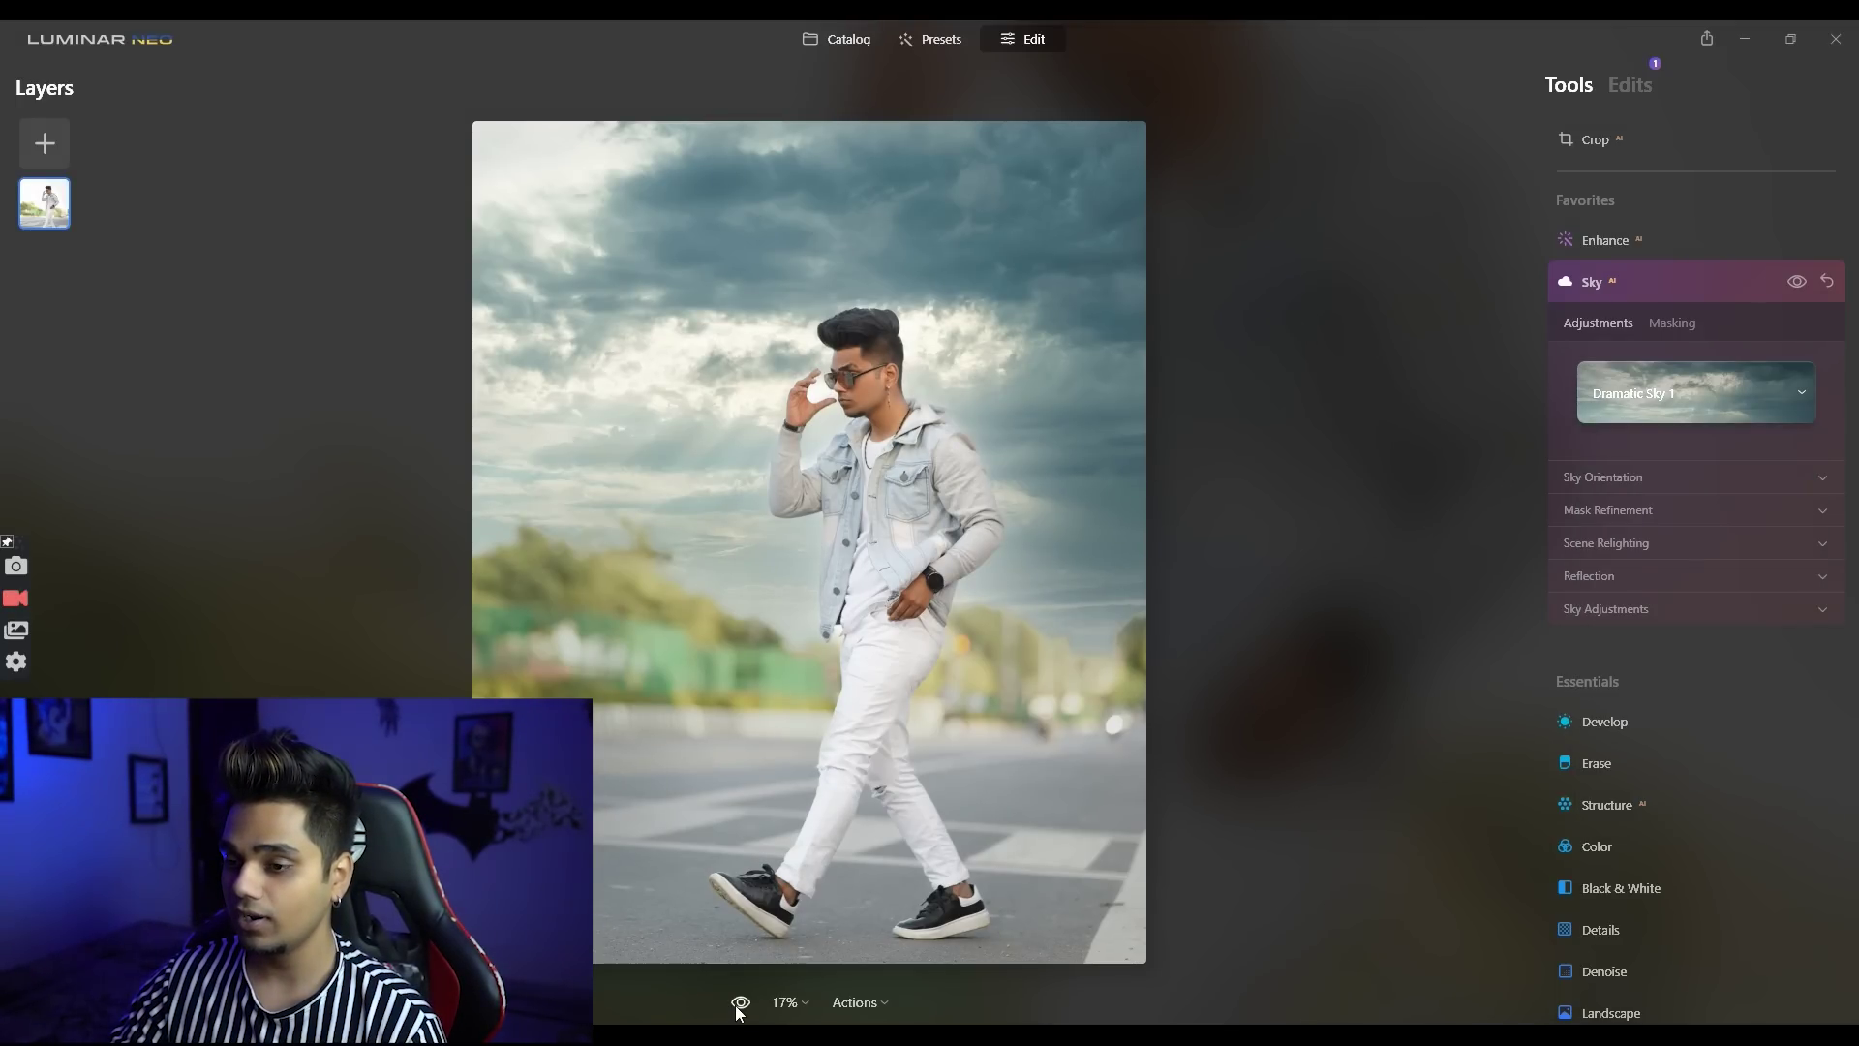
left_click(737, 1010)
scroll(963, 220, "up", 3)
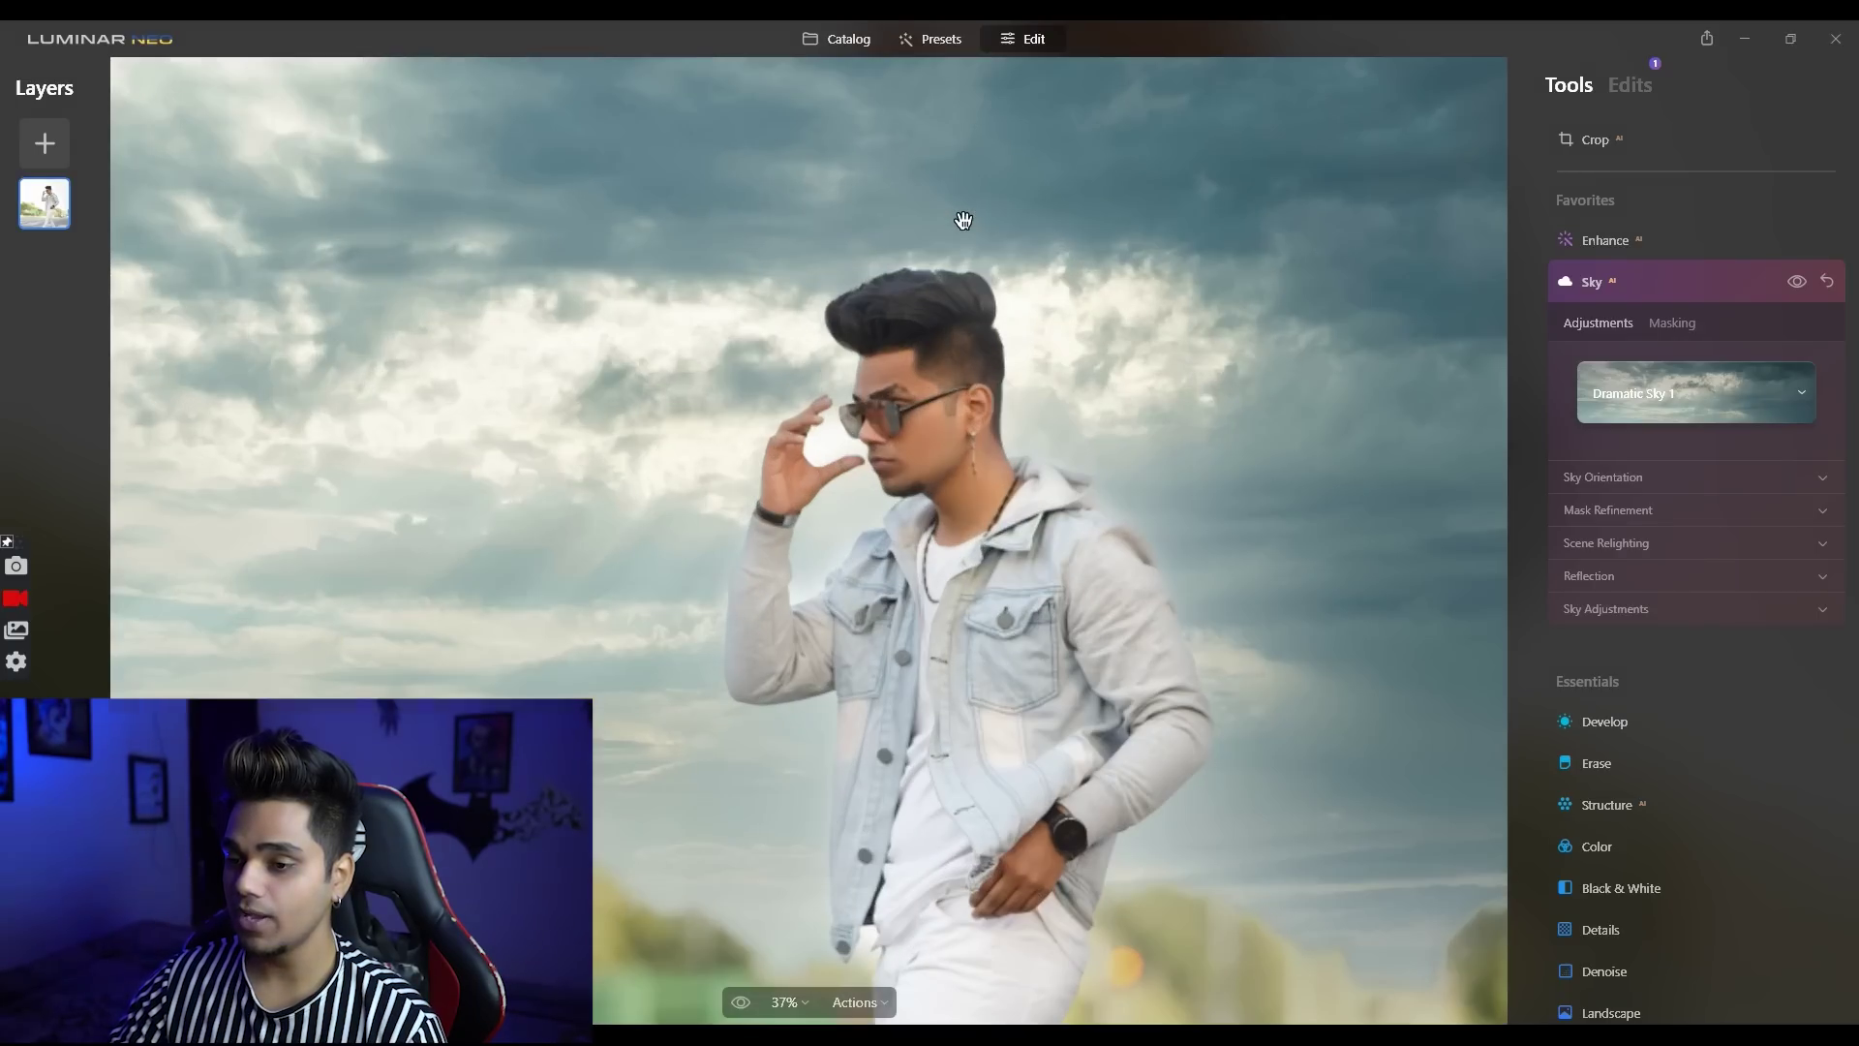
scroll(752, 244, "down", 1)
scroll(752, 244, "up", 3)
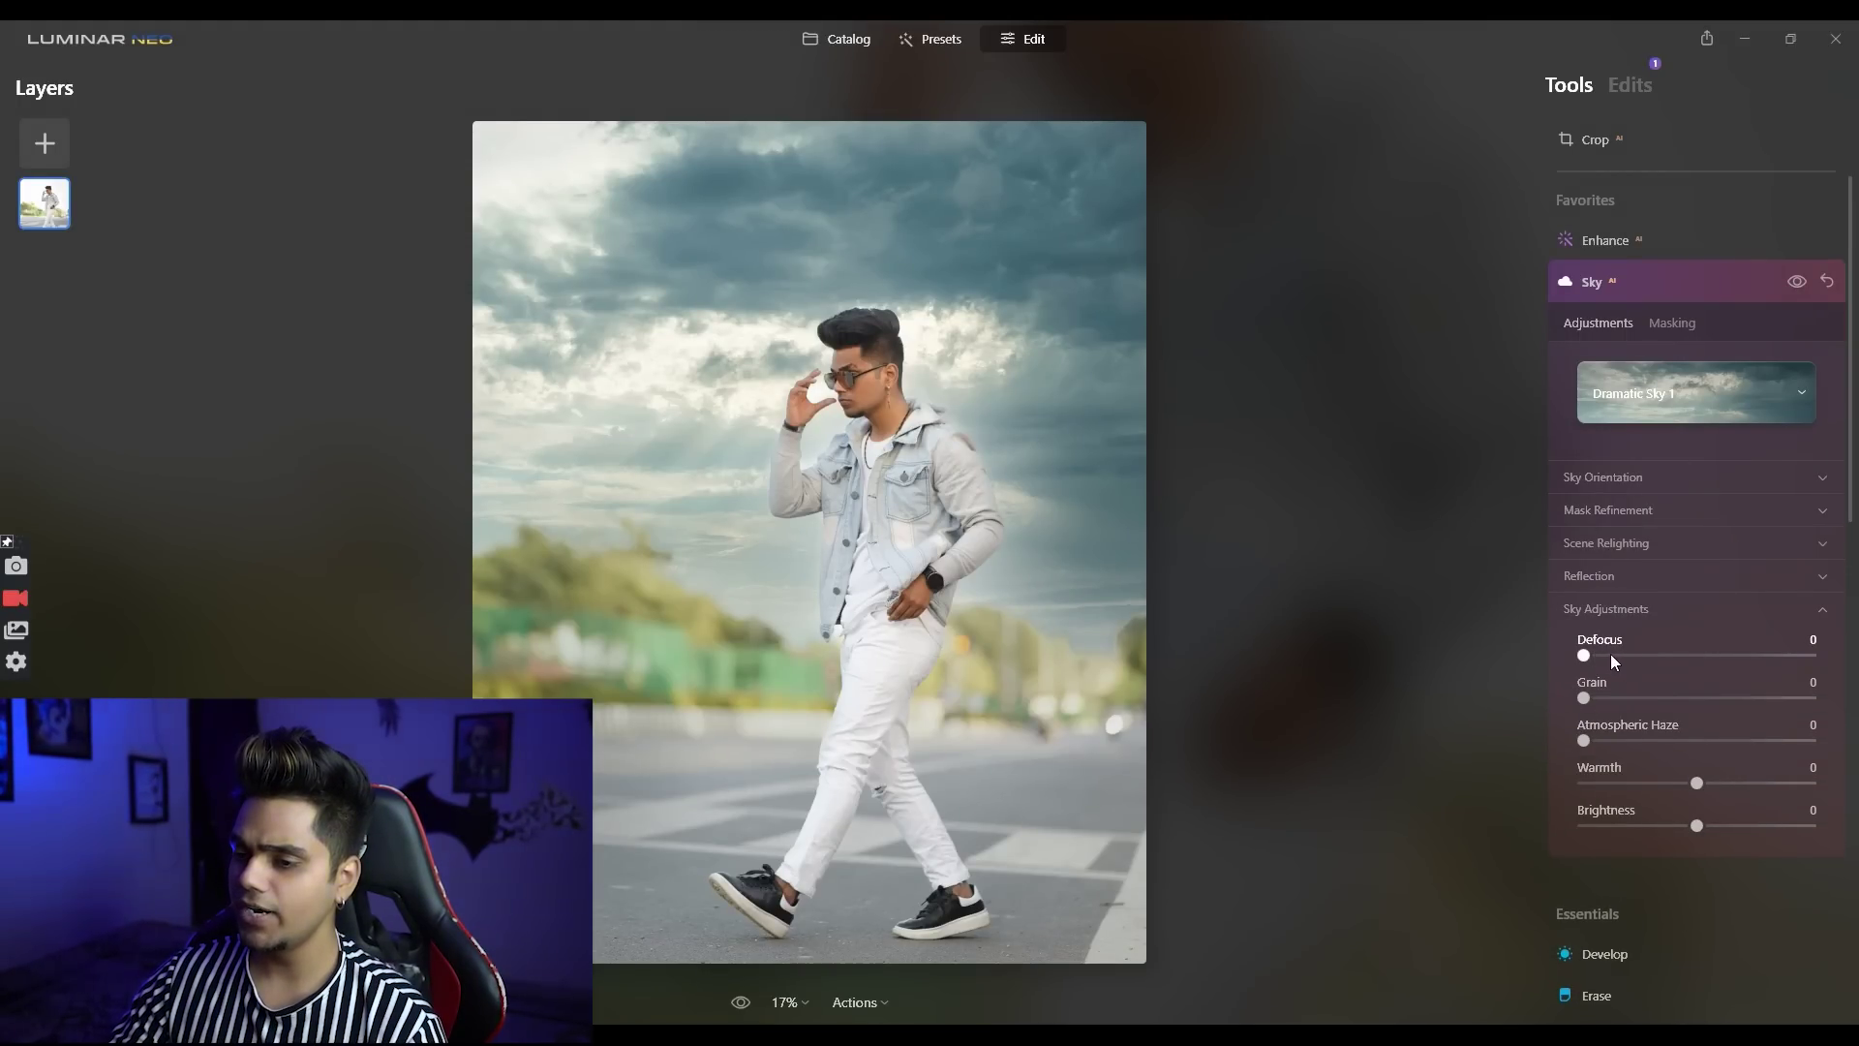
Step: Try the new sky's Defocus at 62 and 81, resetting it each time
left_click_drag(1611, 656, 1647, 658)
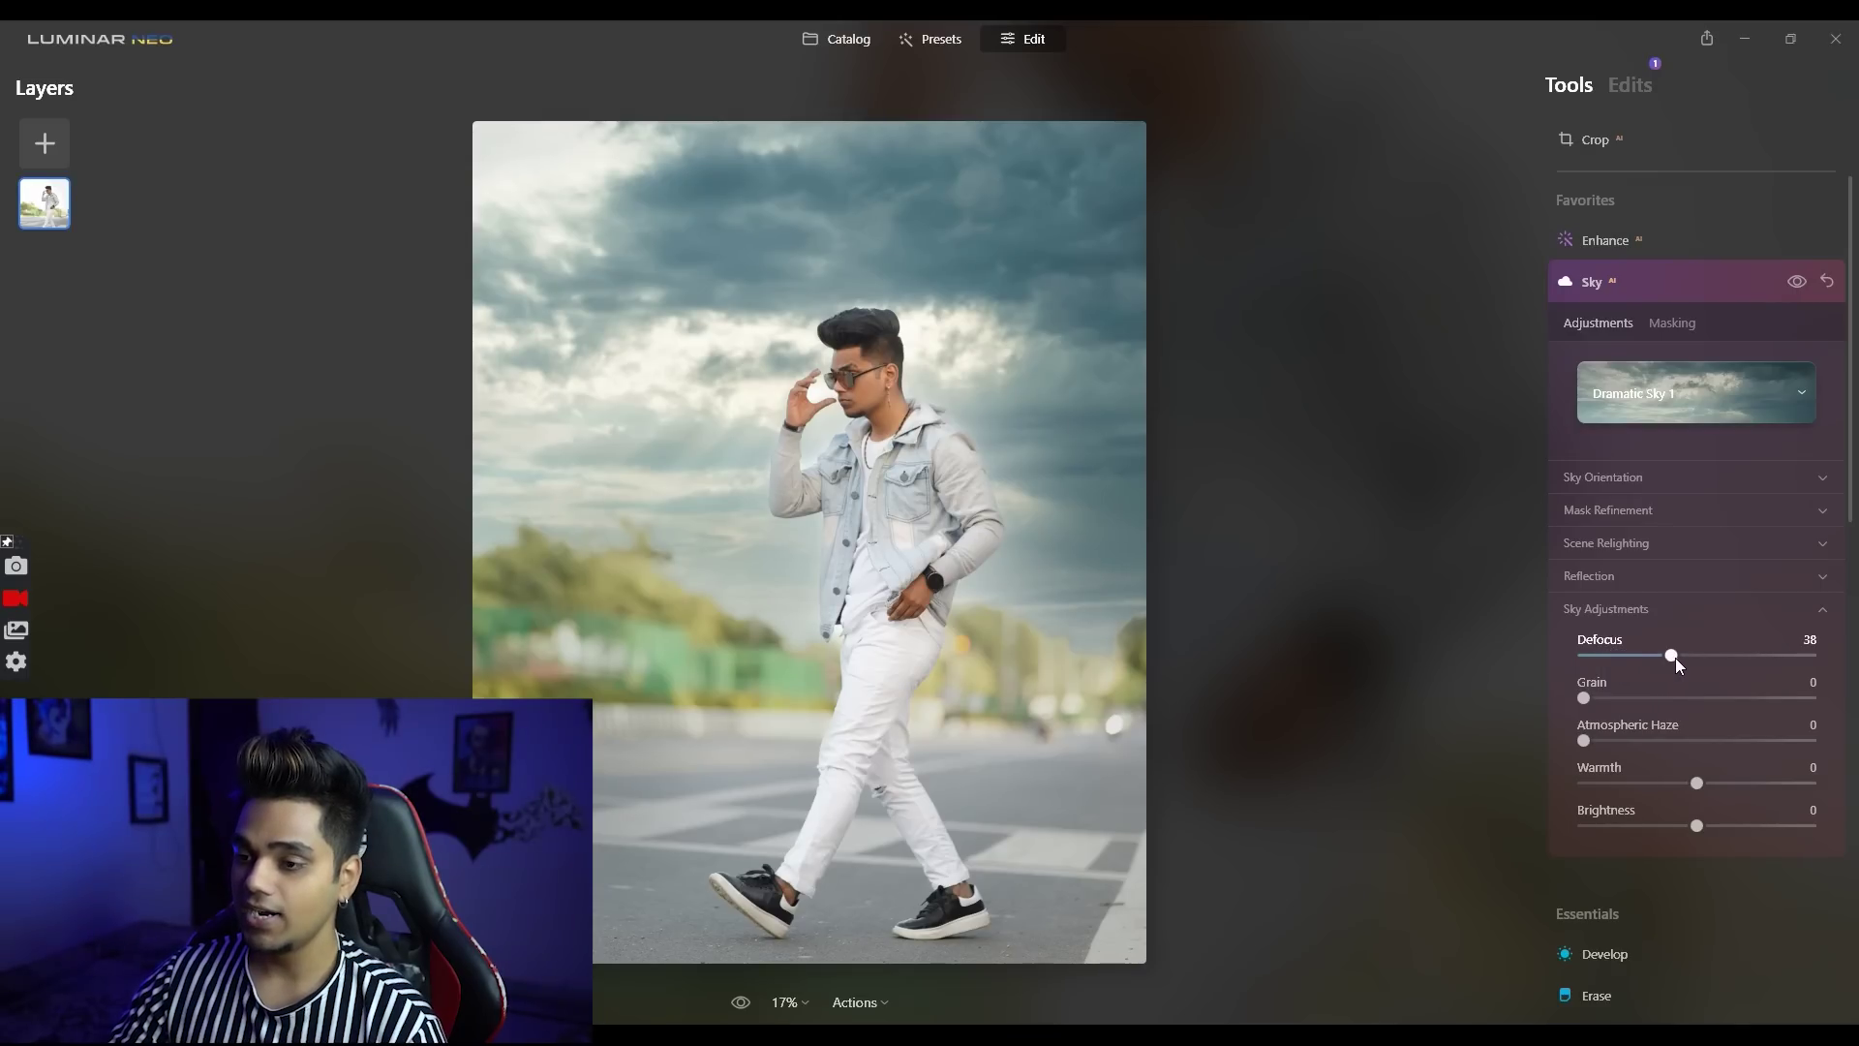
left_click_drag(1691, 654, 1735, 658)
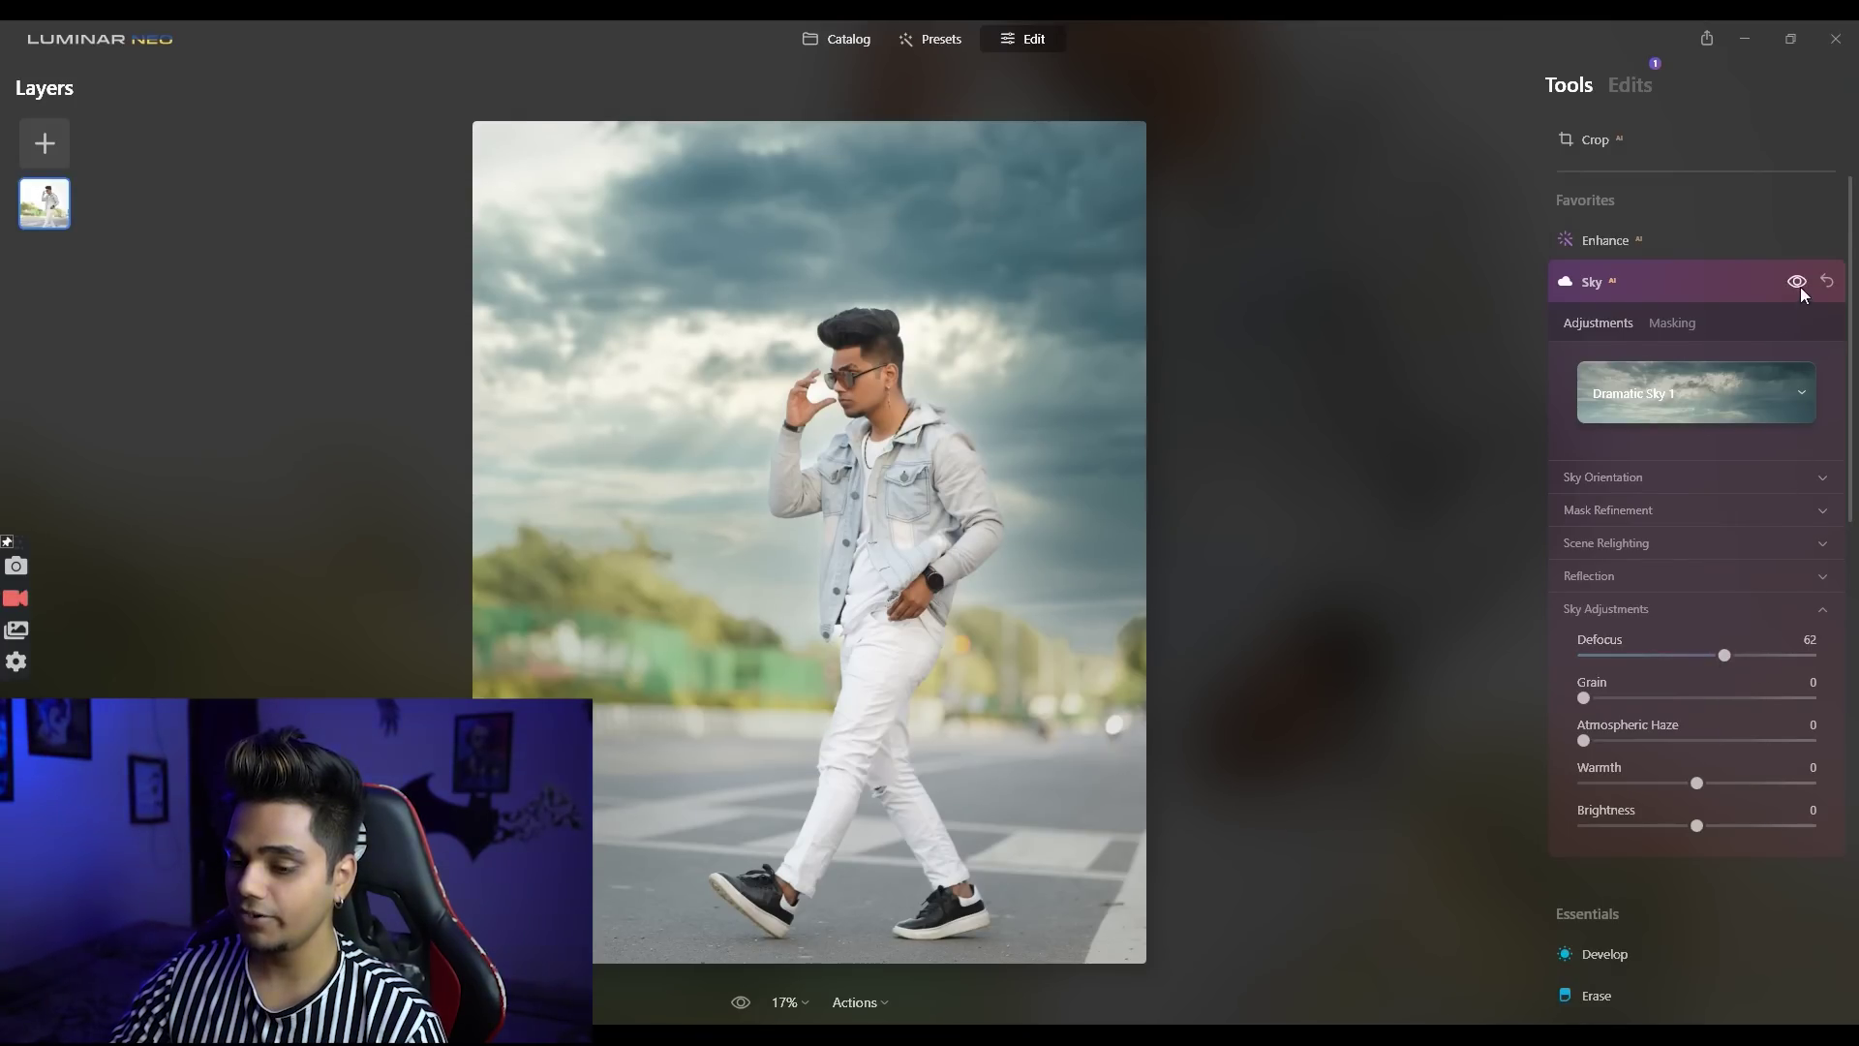
double_click(1663, 649)
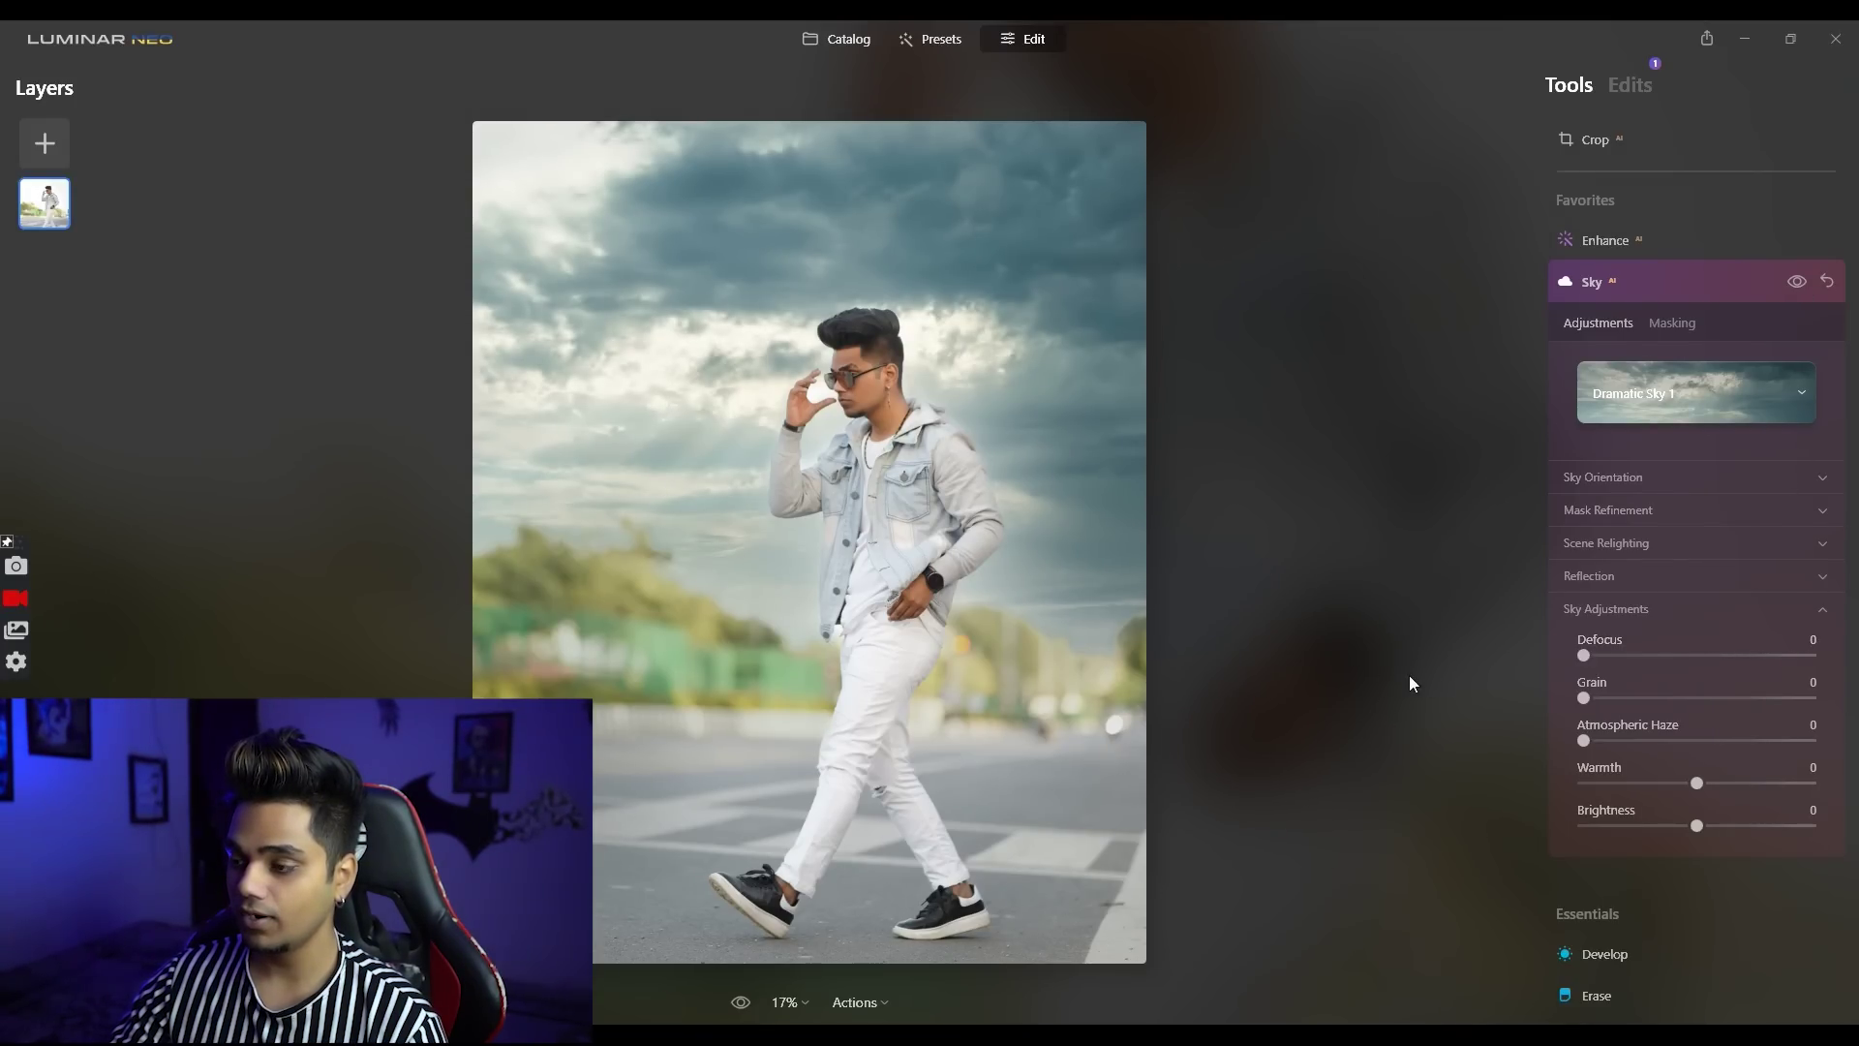
left_click(1769, 657)
key("ctrl+equal")
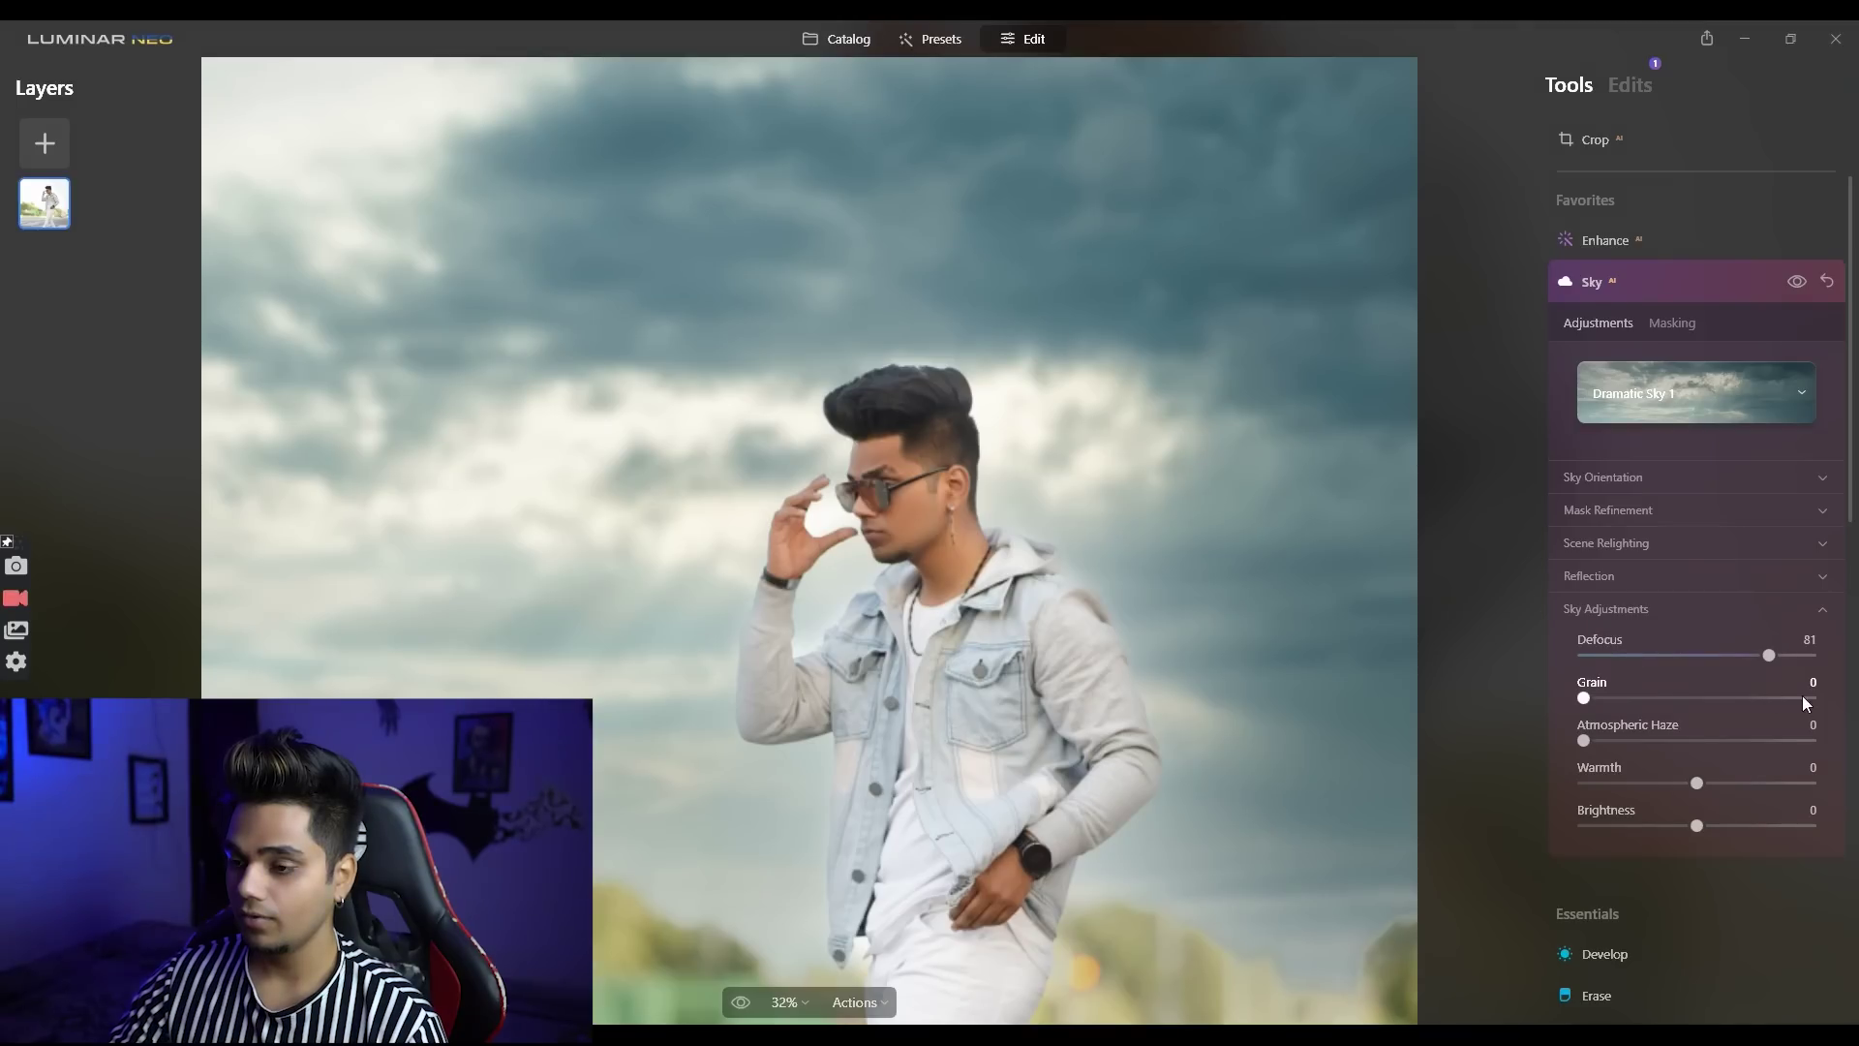
double_click(1663, 657)
Step: Set the new sky's Defocus to 64
left_click(1763, 654)
left_click_drag(1757, 655, 1730, 655)
key("ctrl+minus")
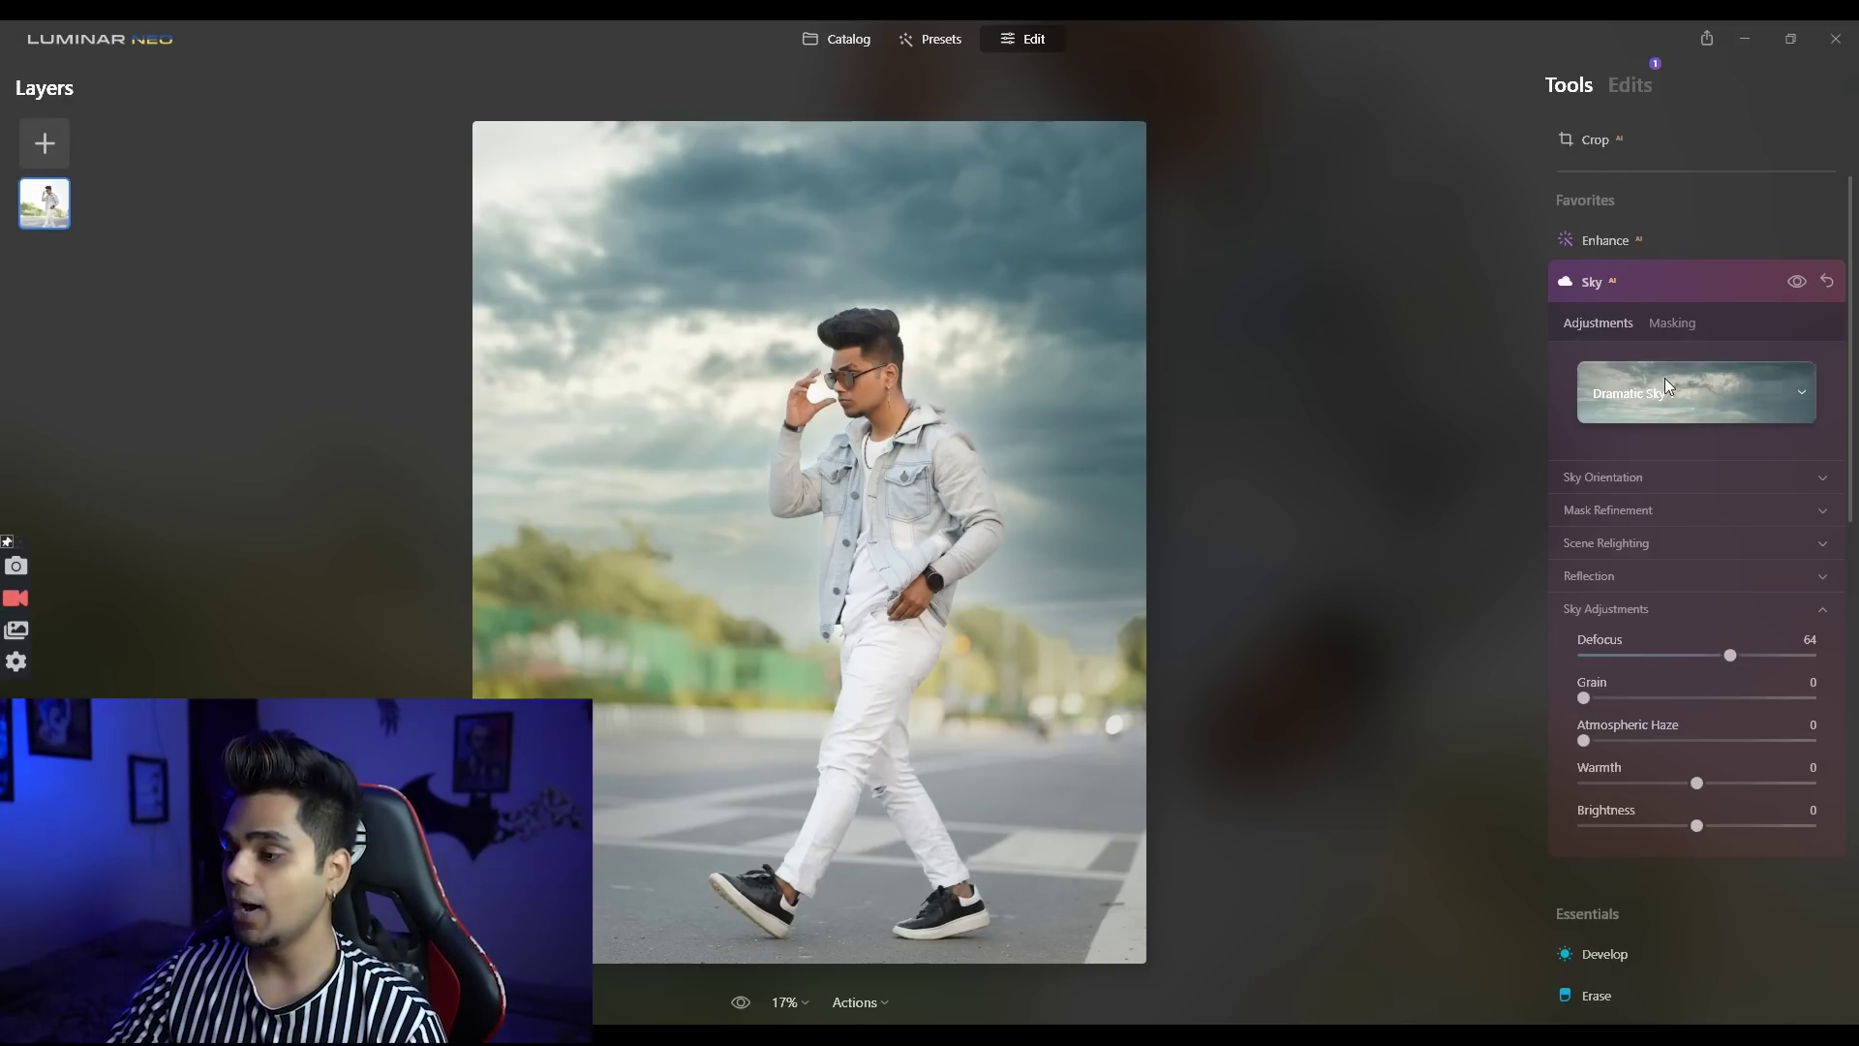
Step: Reposition the sky with Horizon Position -14, Vertical Position 7 and Horizontal Position 2
left_click(1651, 479)
left_click_drag(1695, 525, 1698, 612)
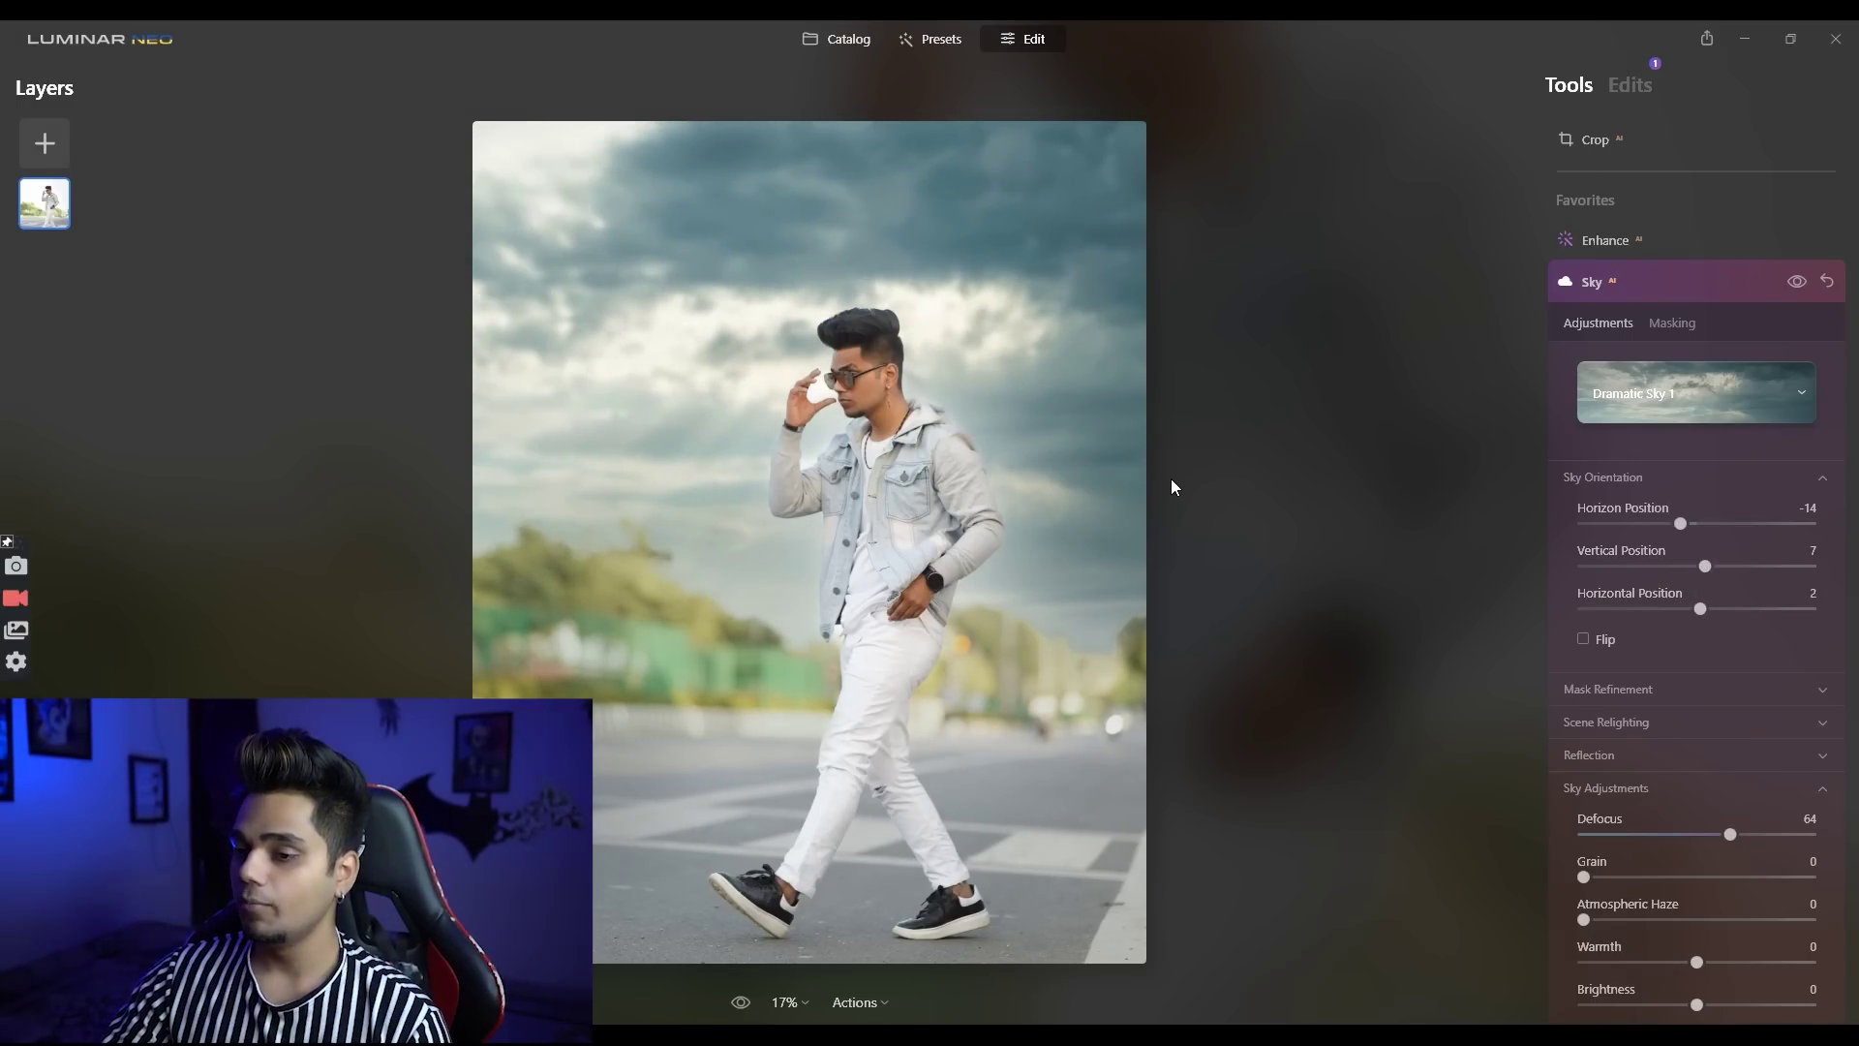
left_click(1574, 278)
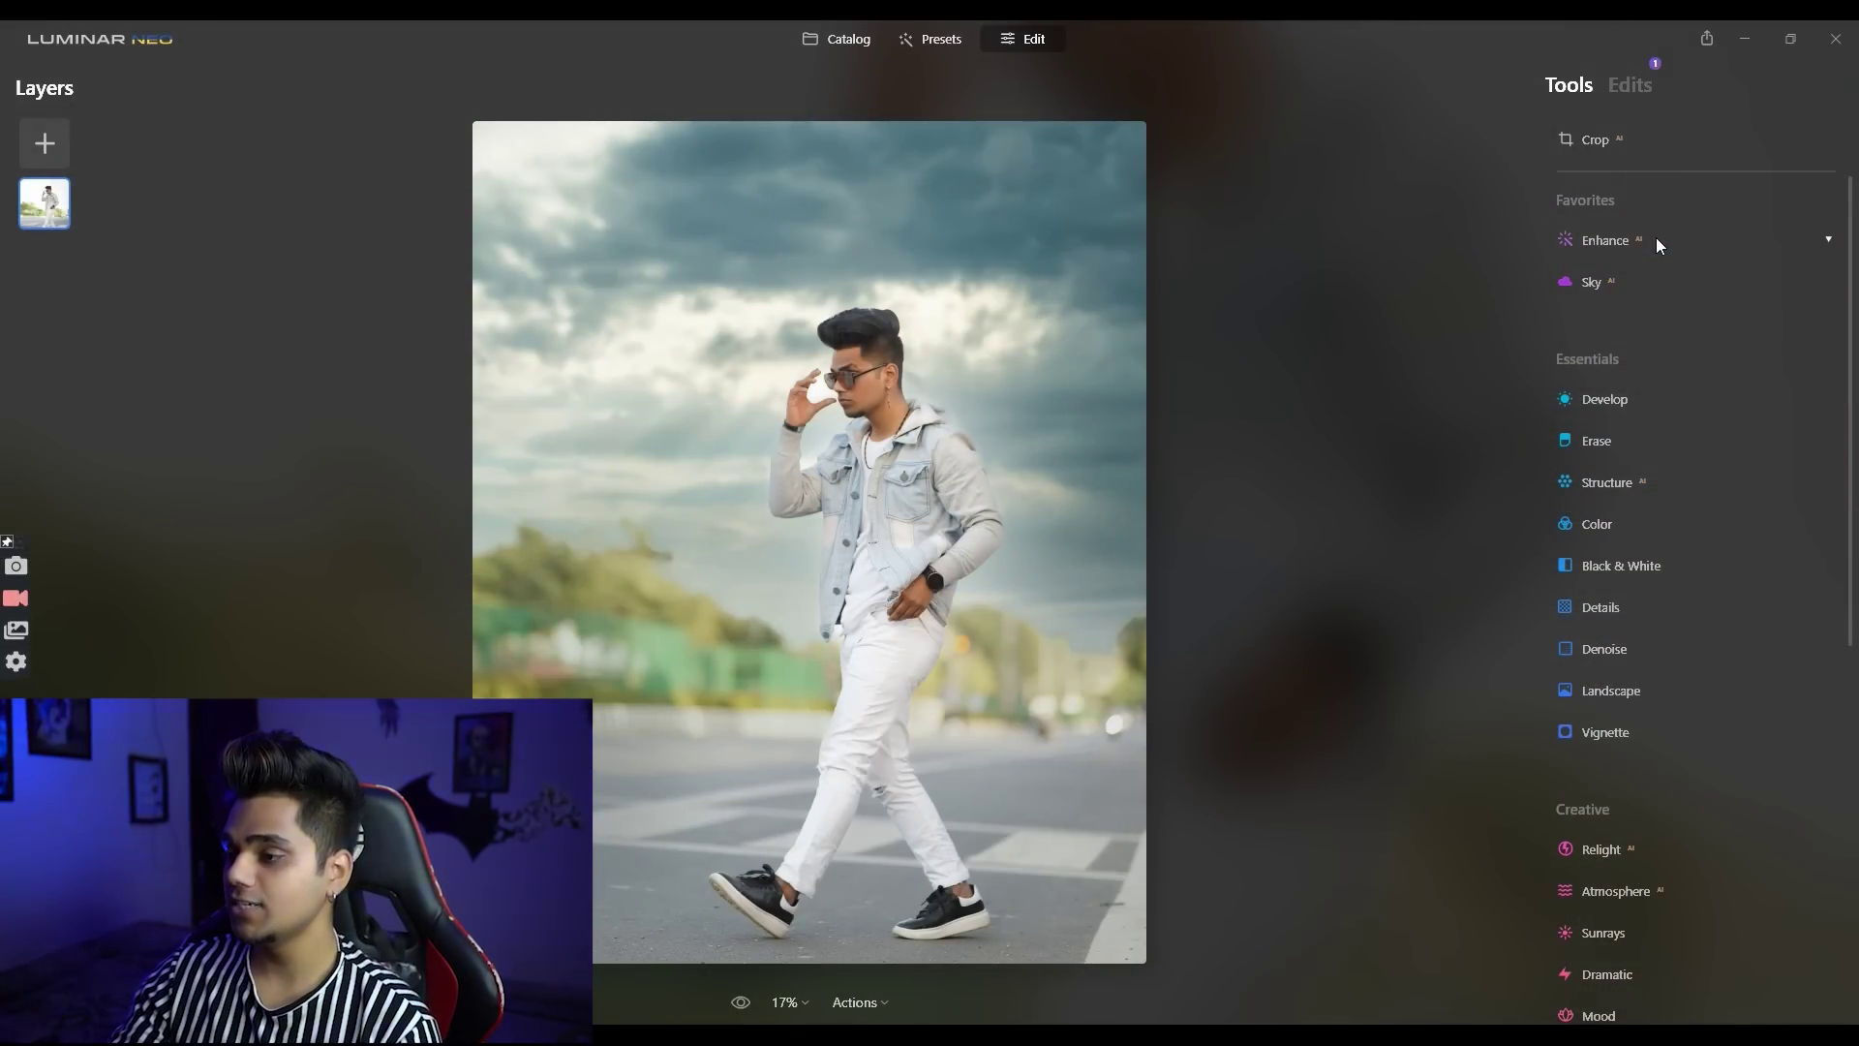
Step: Enhance the photo with Sky Enhancer 46 and Accent 38, and compare with the effect off
left_click(1608, 241)
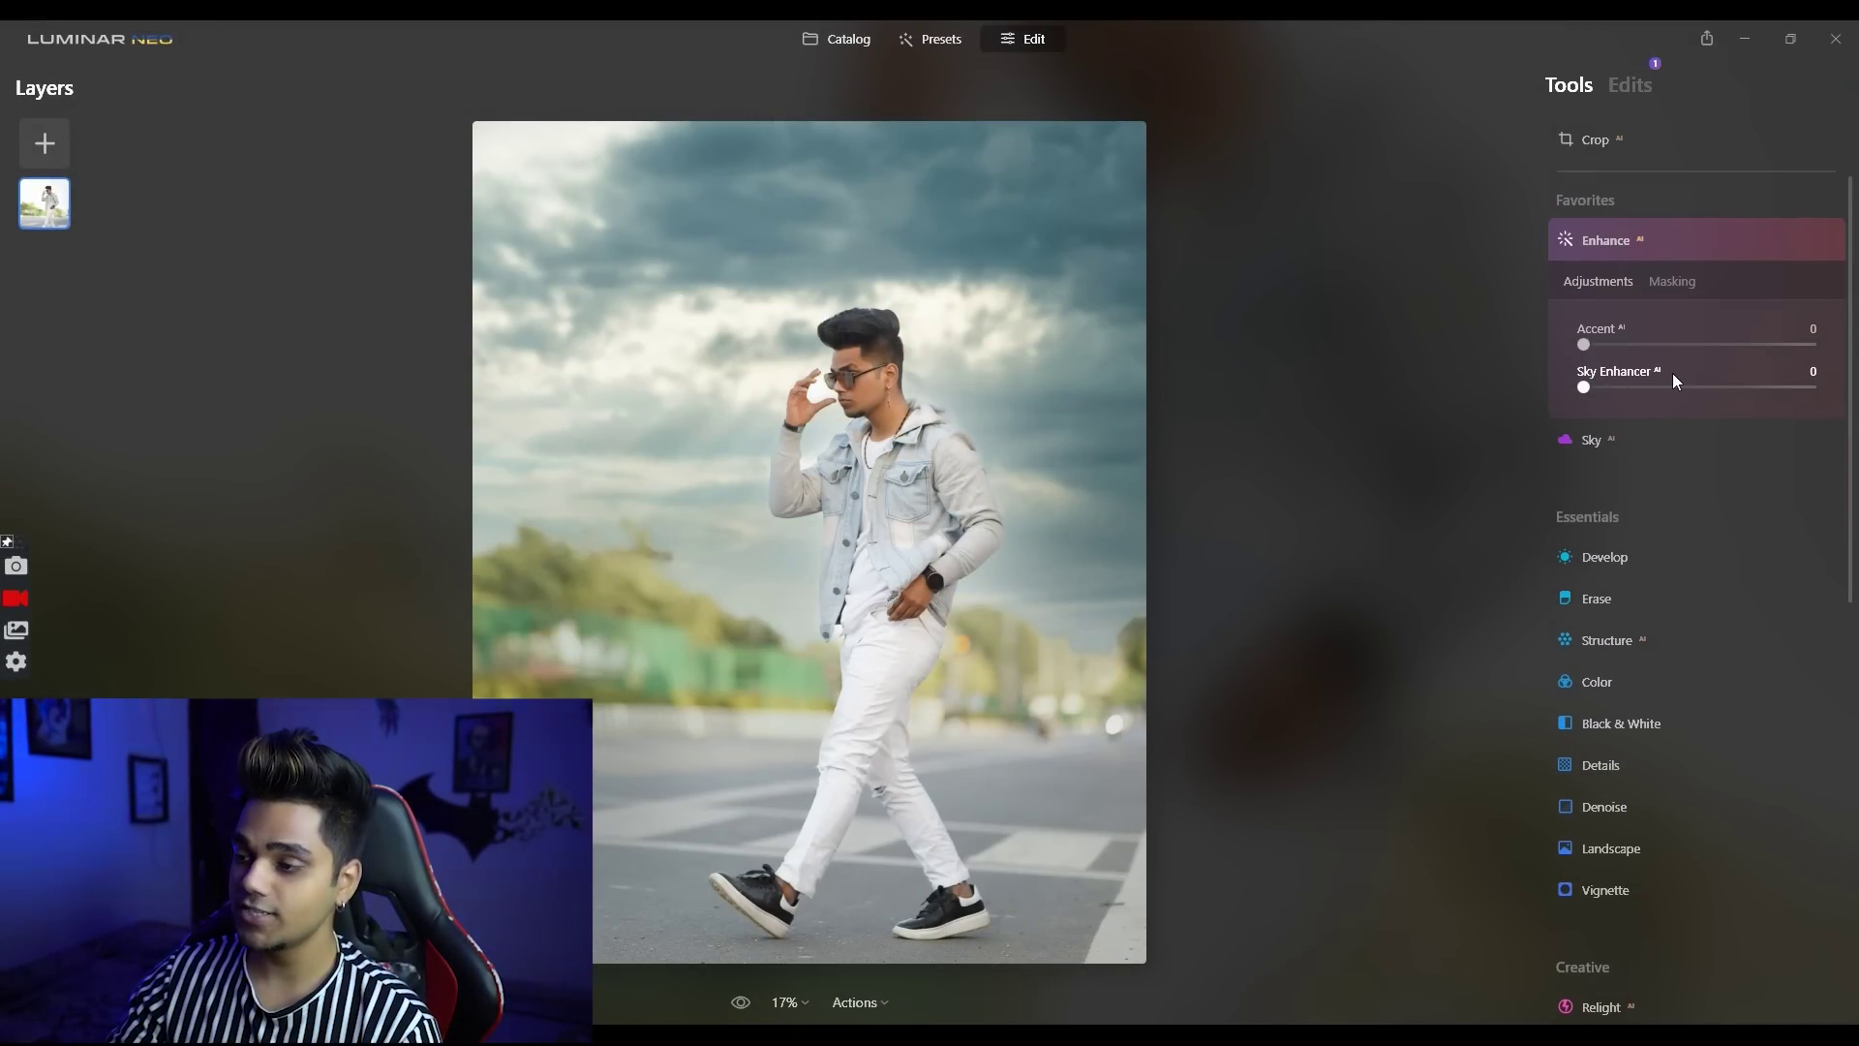
left_click_drag(1644, 388, 1690, 387)
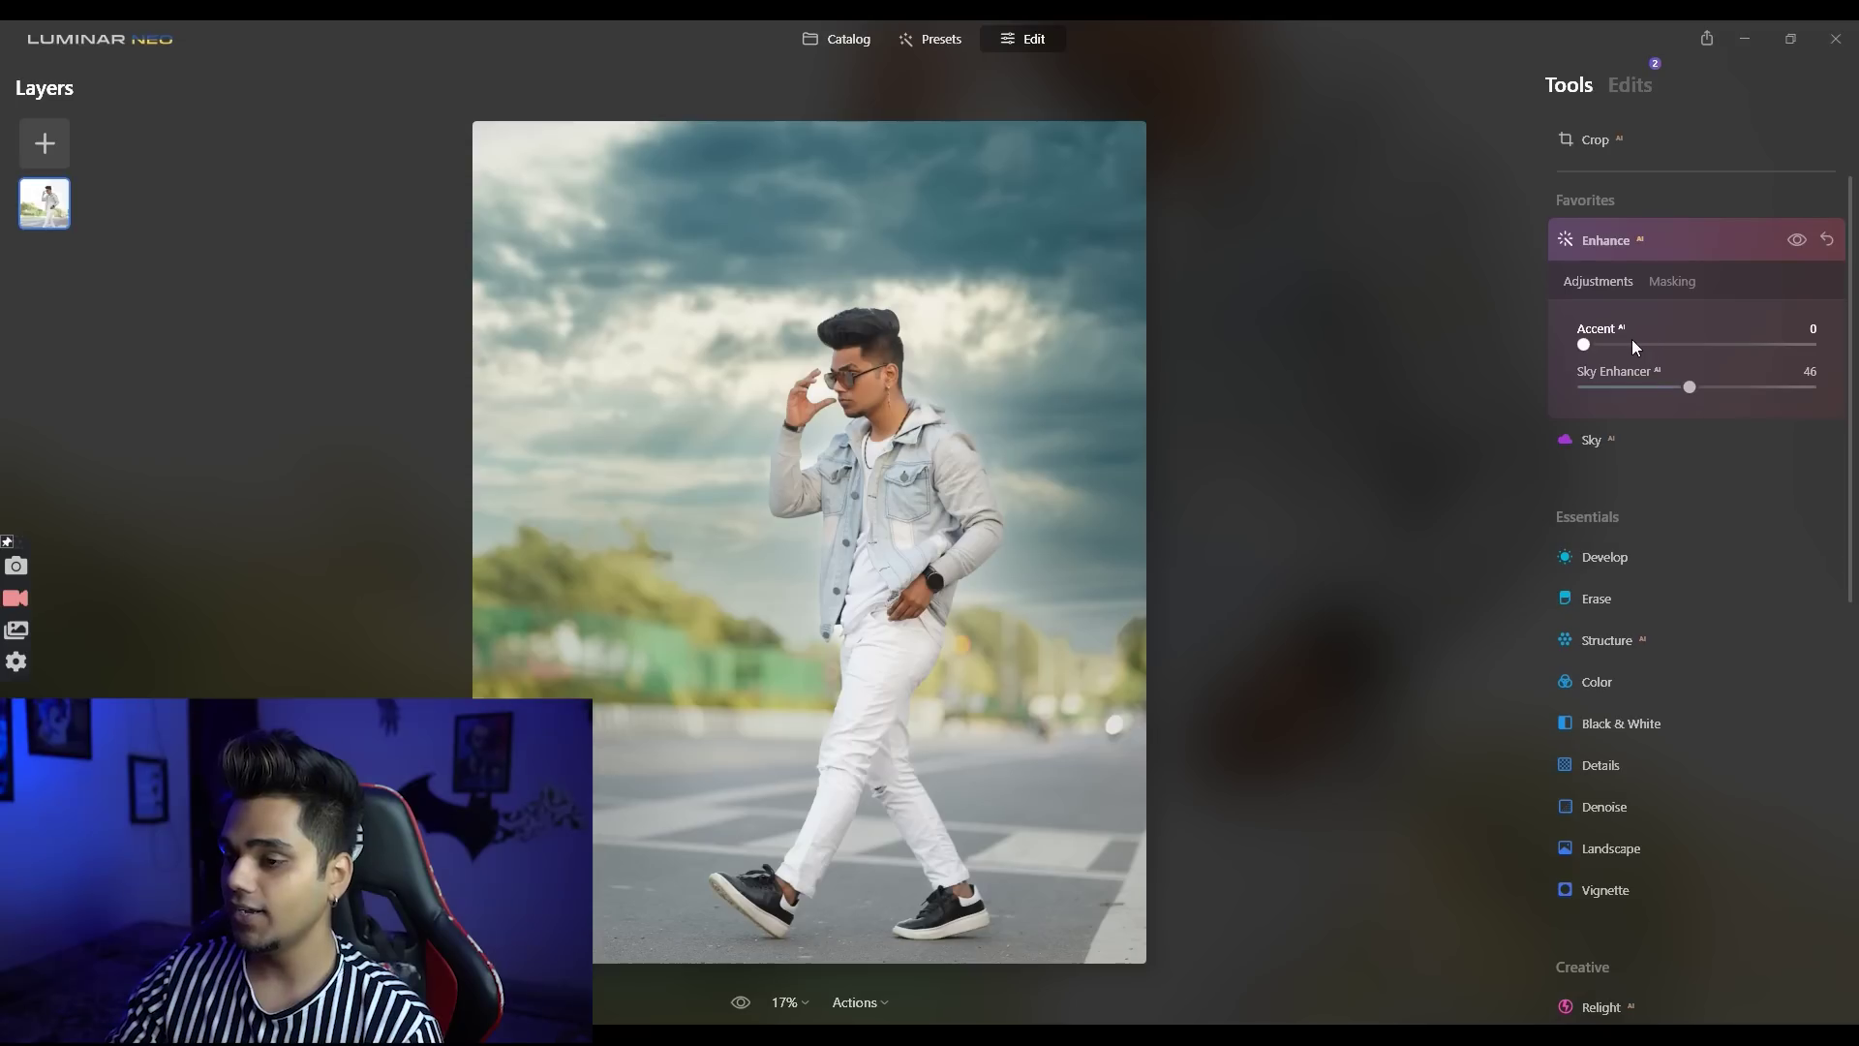
left_click(1646, 345)
left_click(1580, 345)
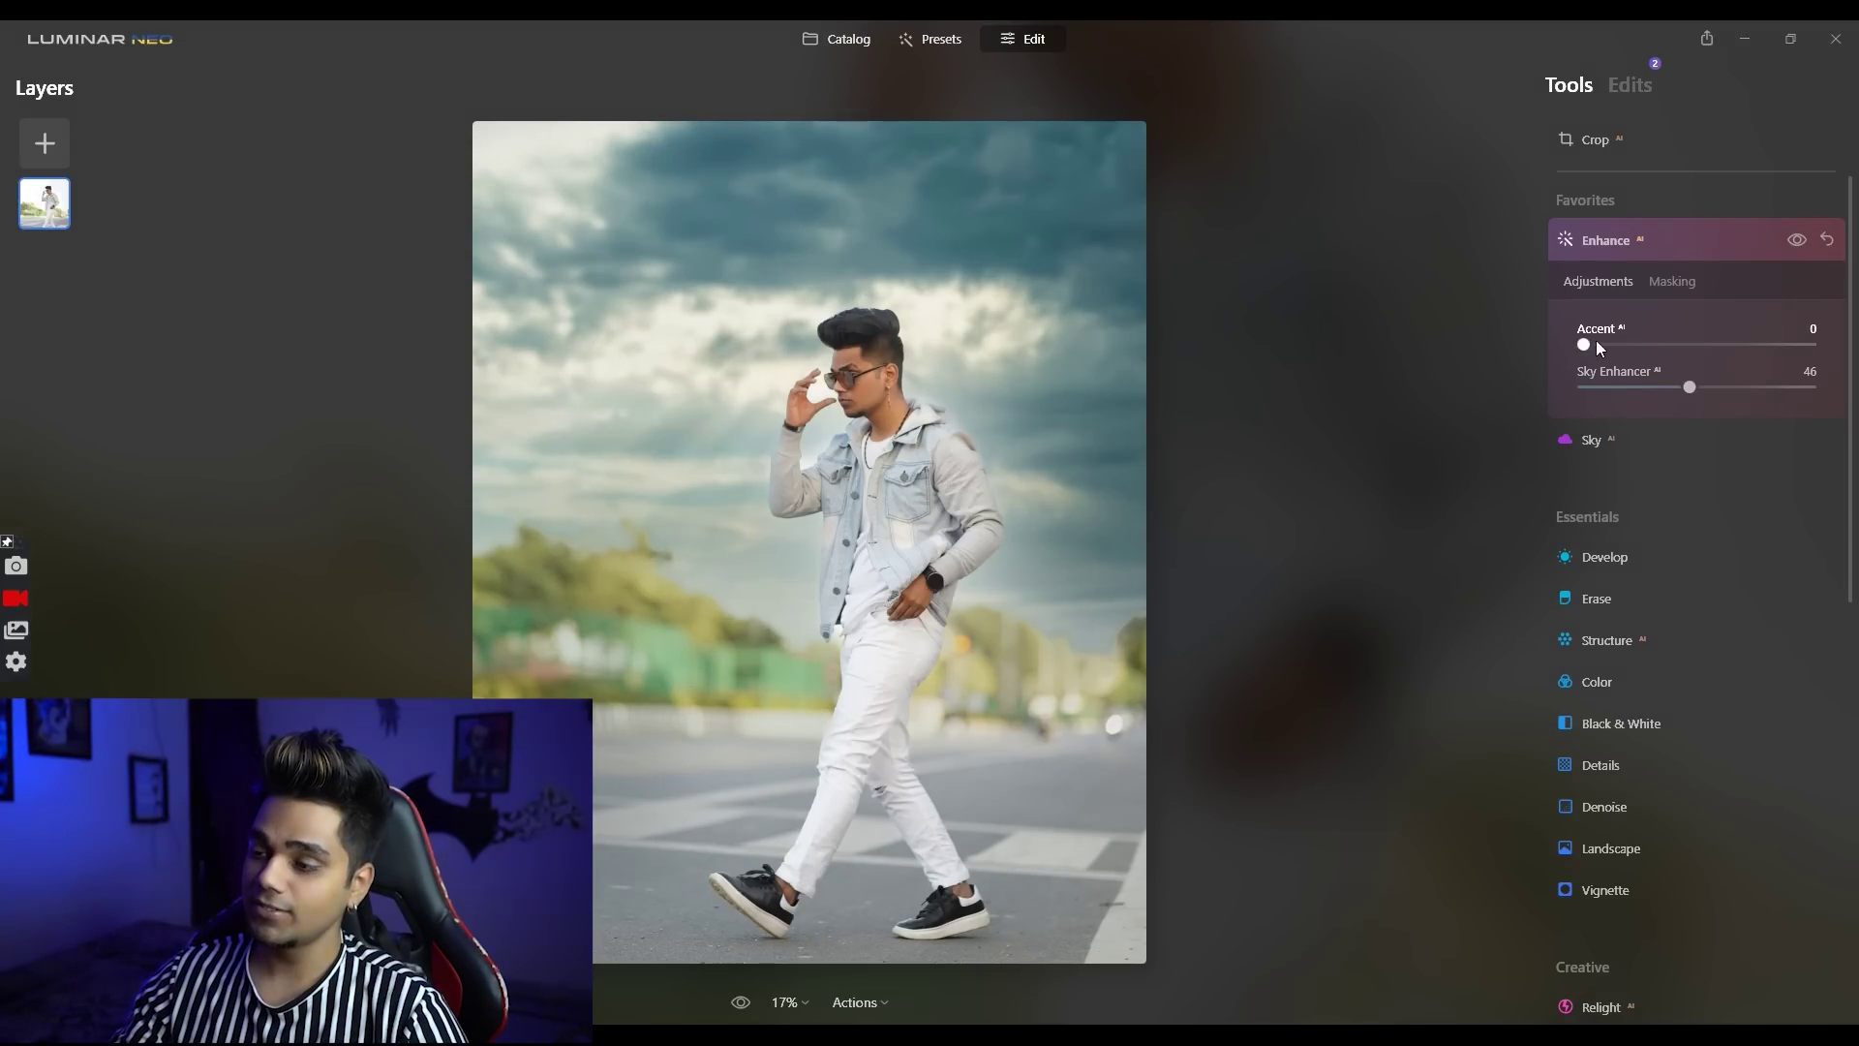
left_click_drag(1636, 344, 1688, 341)
left_click(1795, 239)
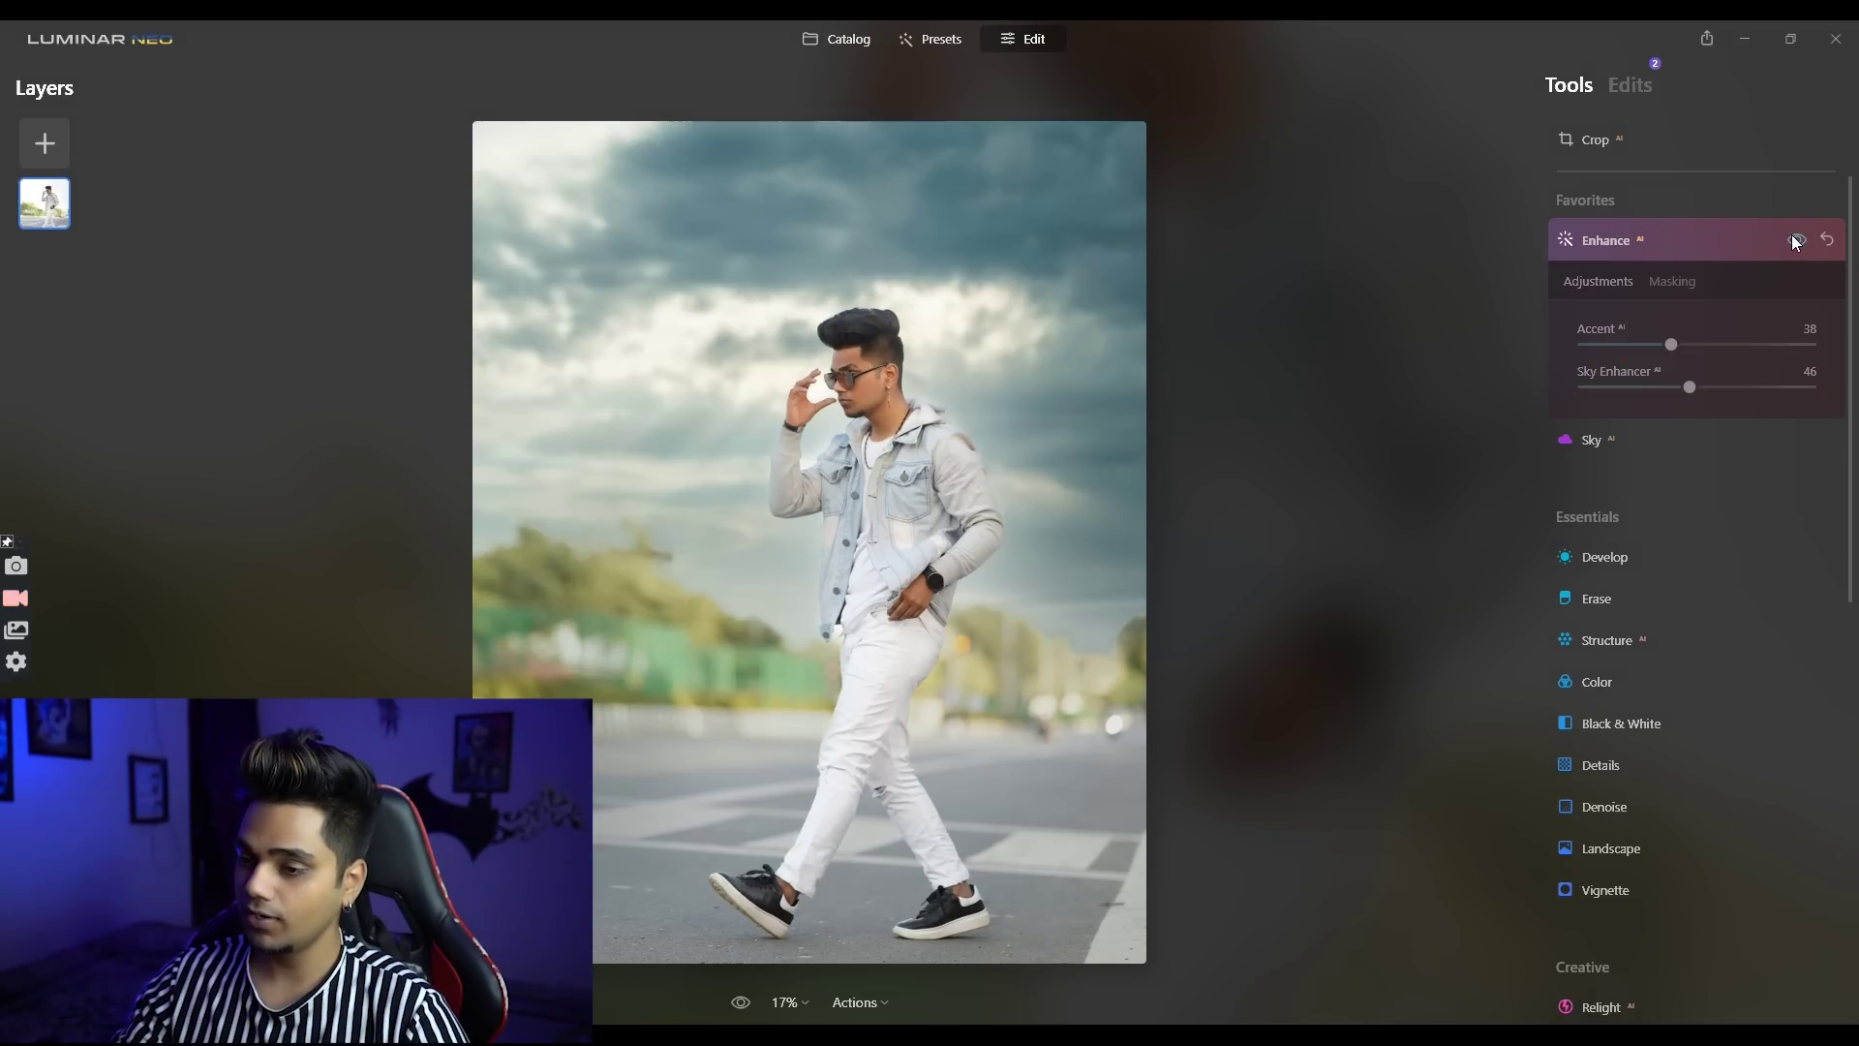
left_click(1795, 238)
Step: Mask the Enhance effect with a radial gradient centred on the man's upper body, limiting the effect to the surroundings
left_click(1672, 282)
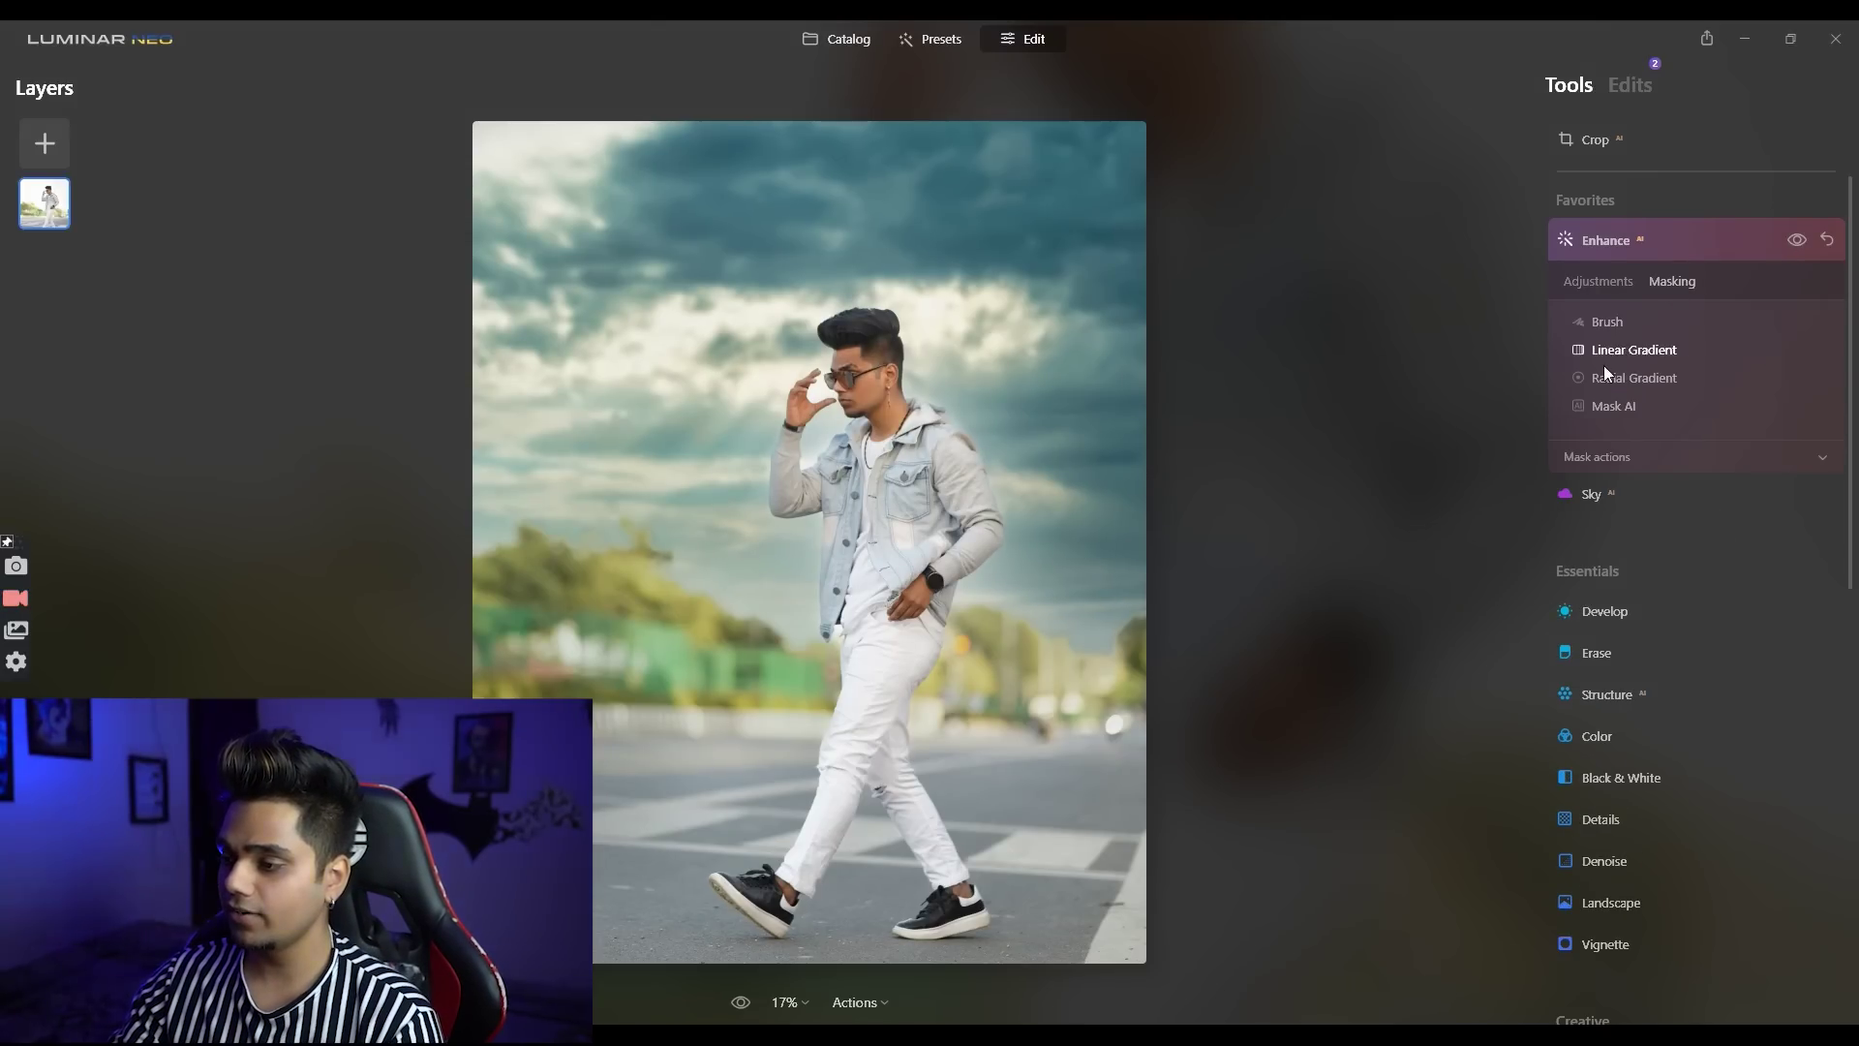
left_click(1579, 379)
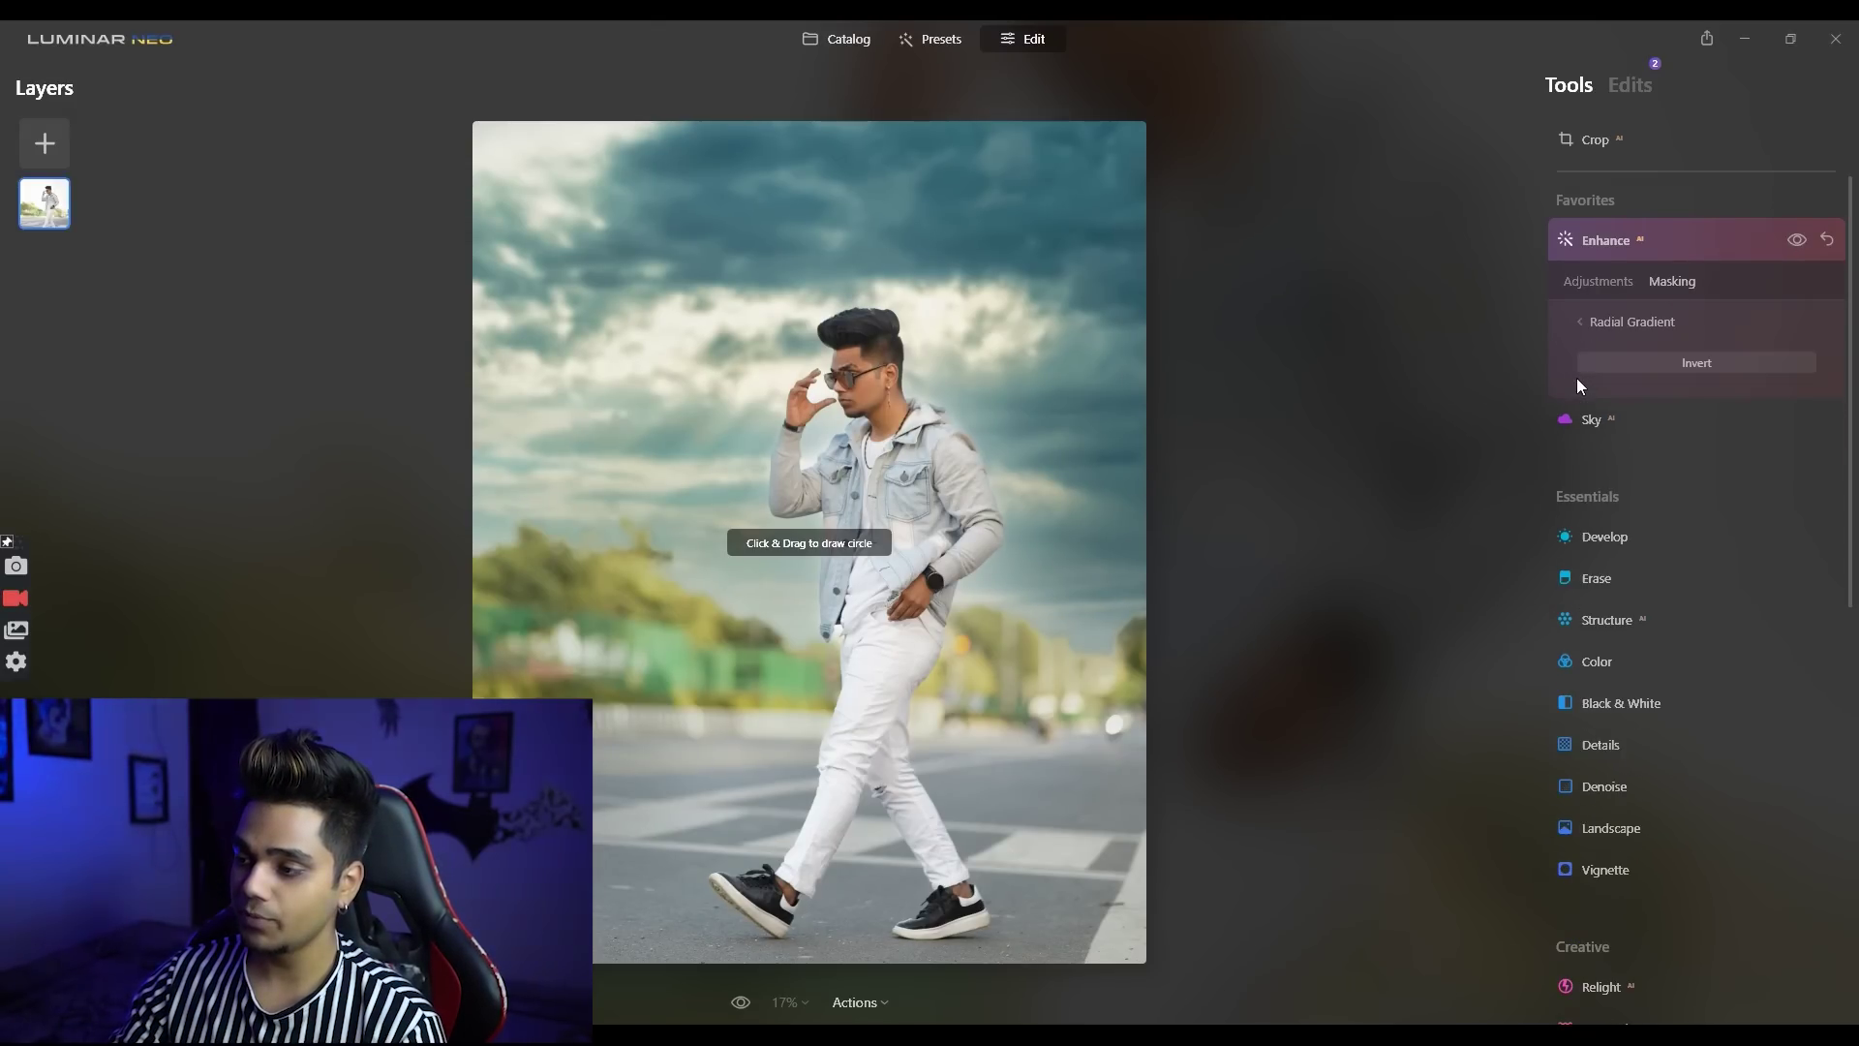
mouse_move(880, 432)
left_mouse_down()
mouse_move(974, 515)
mouse_move(985, 556)
mouse_move(943, 562)
mouse_move(978, 569)
left_mouse_up()
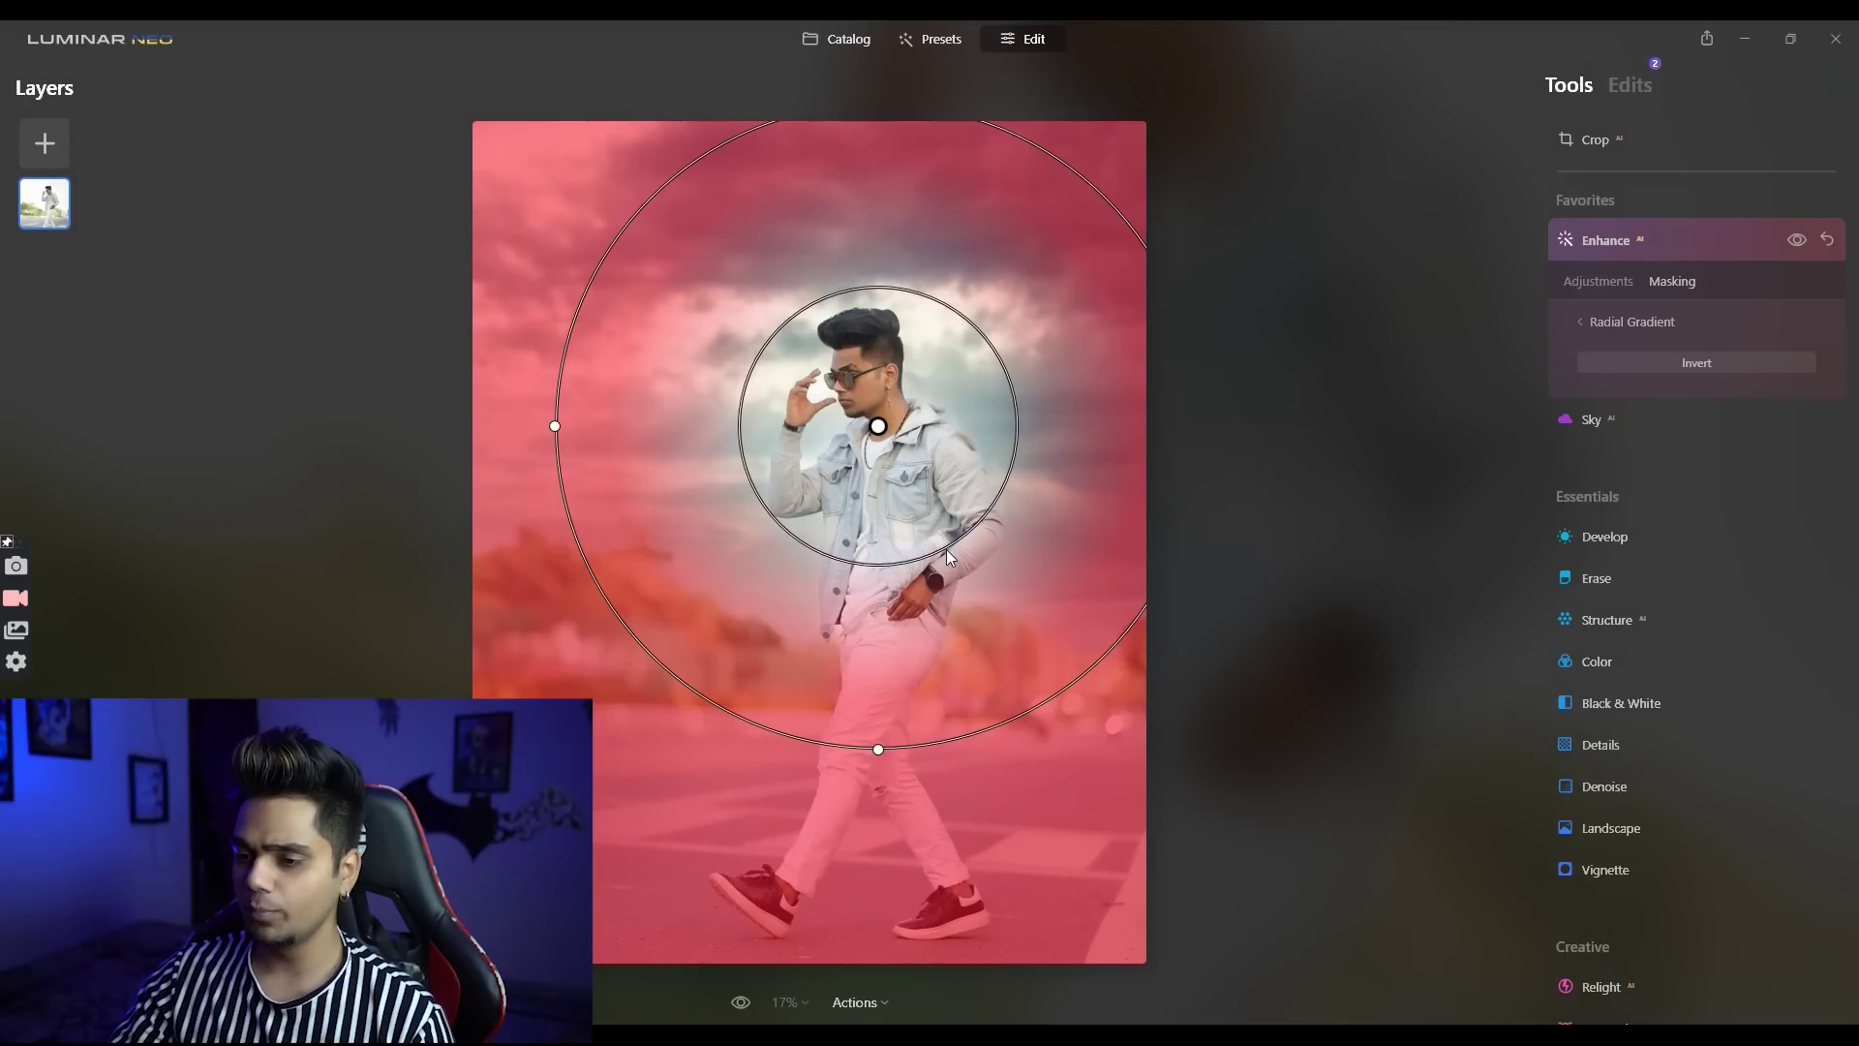
left_click_drag(947, 552, 985, 550)
Step: Raise the Accent of the masked Enhance effect slightly and compare the photo with the effect off
left_click(1598, 281)
mouse_move(1671, 344)
left_mouse_down()
mouse_move(1656, 345)
mouse_move(1730, 389)
mouse_move(1714, 387)
mouse_move(1780, 393)
mouse_move(1739, 335)
mouse_move(1611, 345)
mouse_move(1709, 346)
mouse_move(1689, 347)
left_mouse_up()
left_click(1797, 240)
left_click(1797, 239)
left_click(1642, 253)
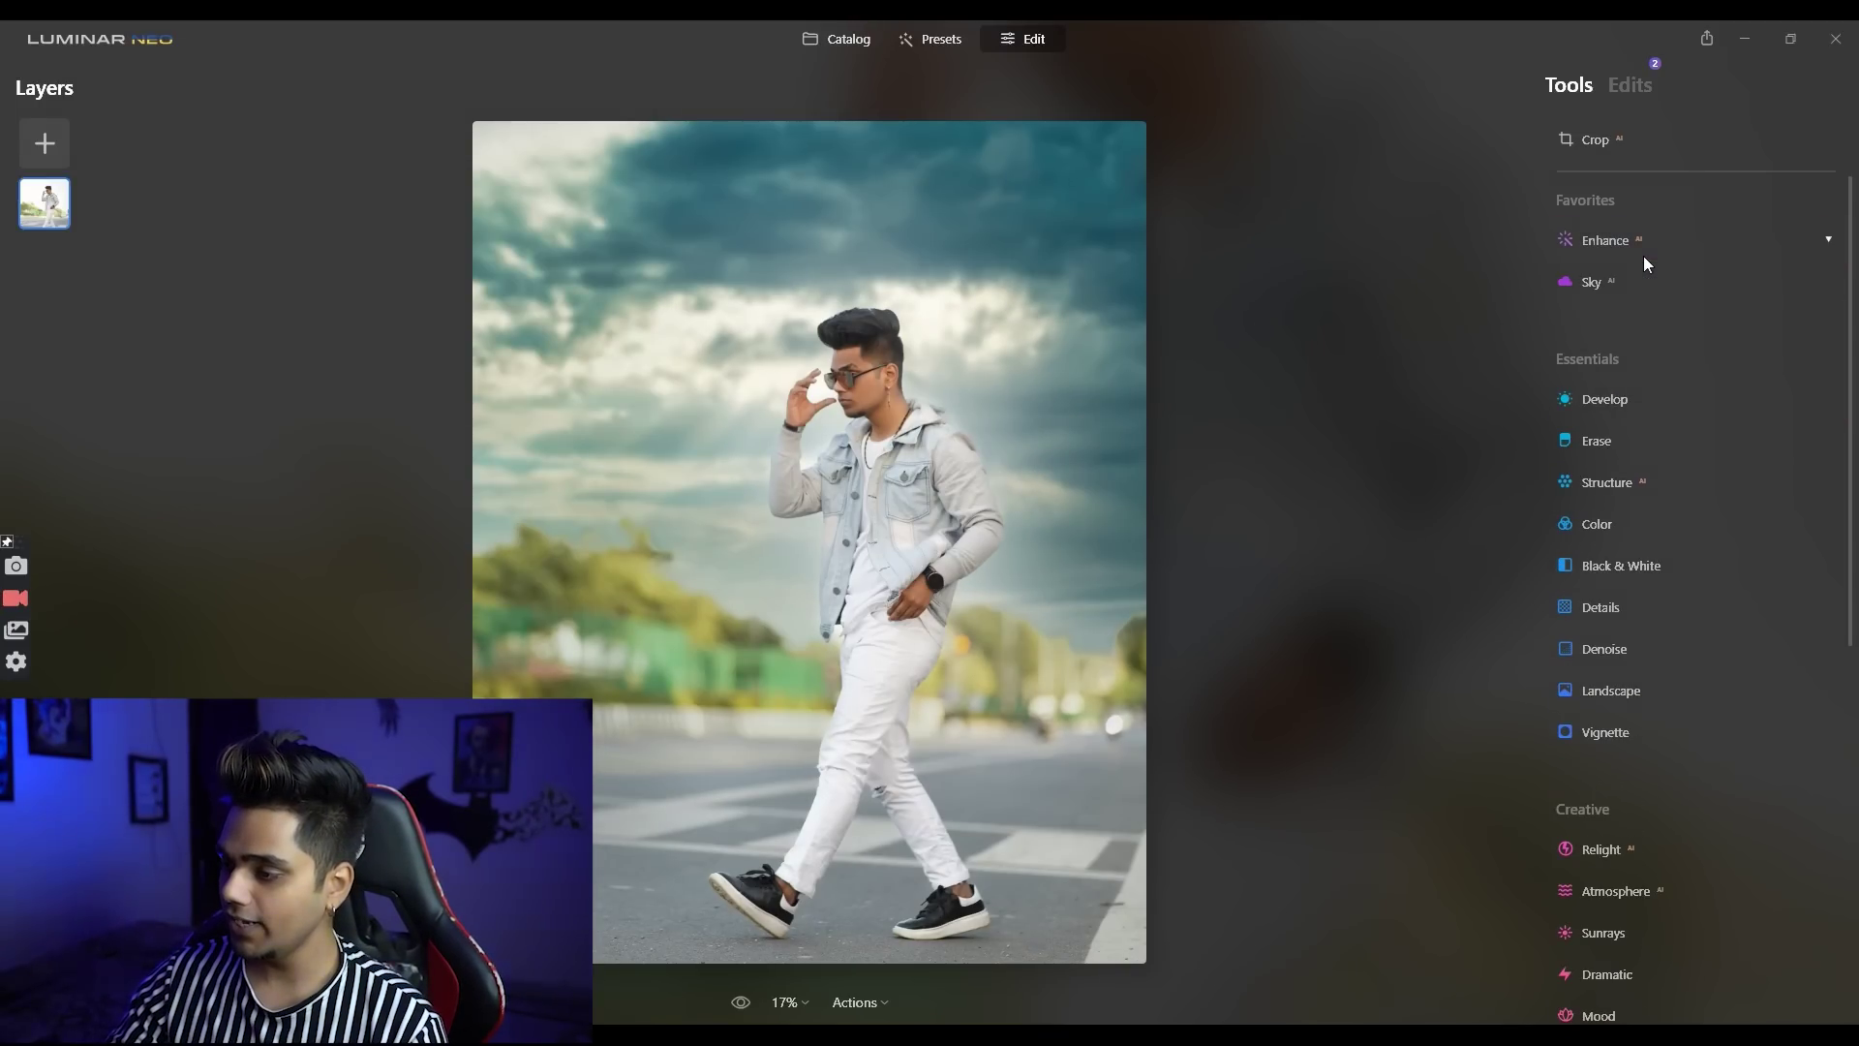
Step: Apply Structure with Amount 35 and Boost 18, and compare the photo with the effect off
left_click(1618, 490)
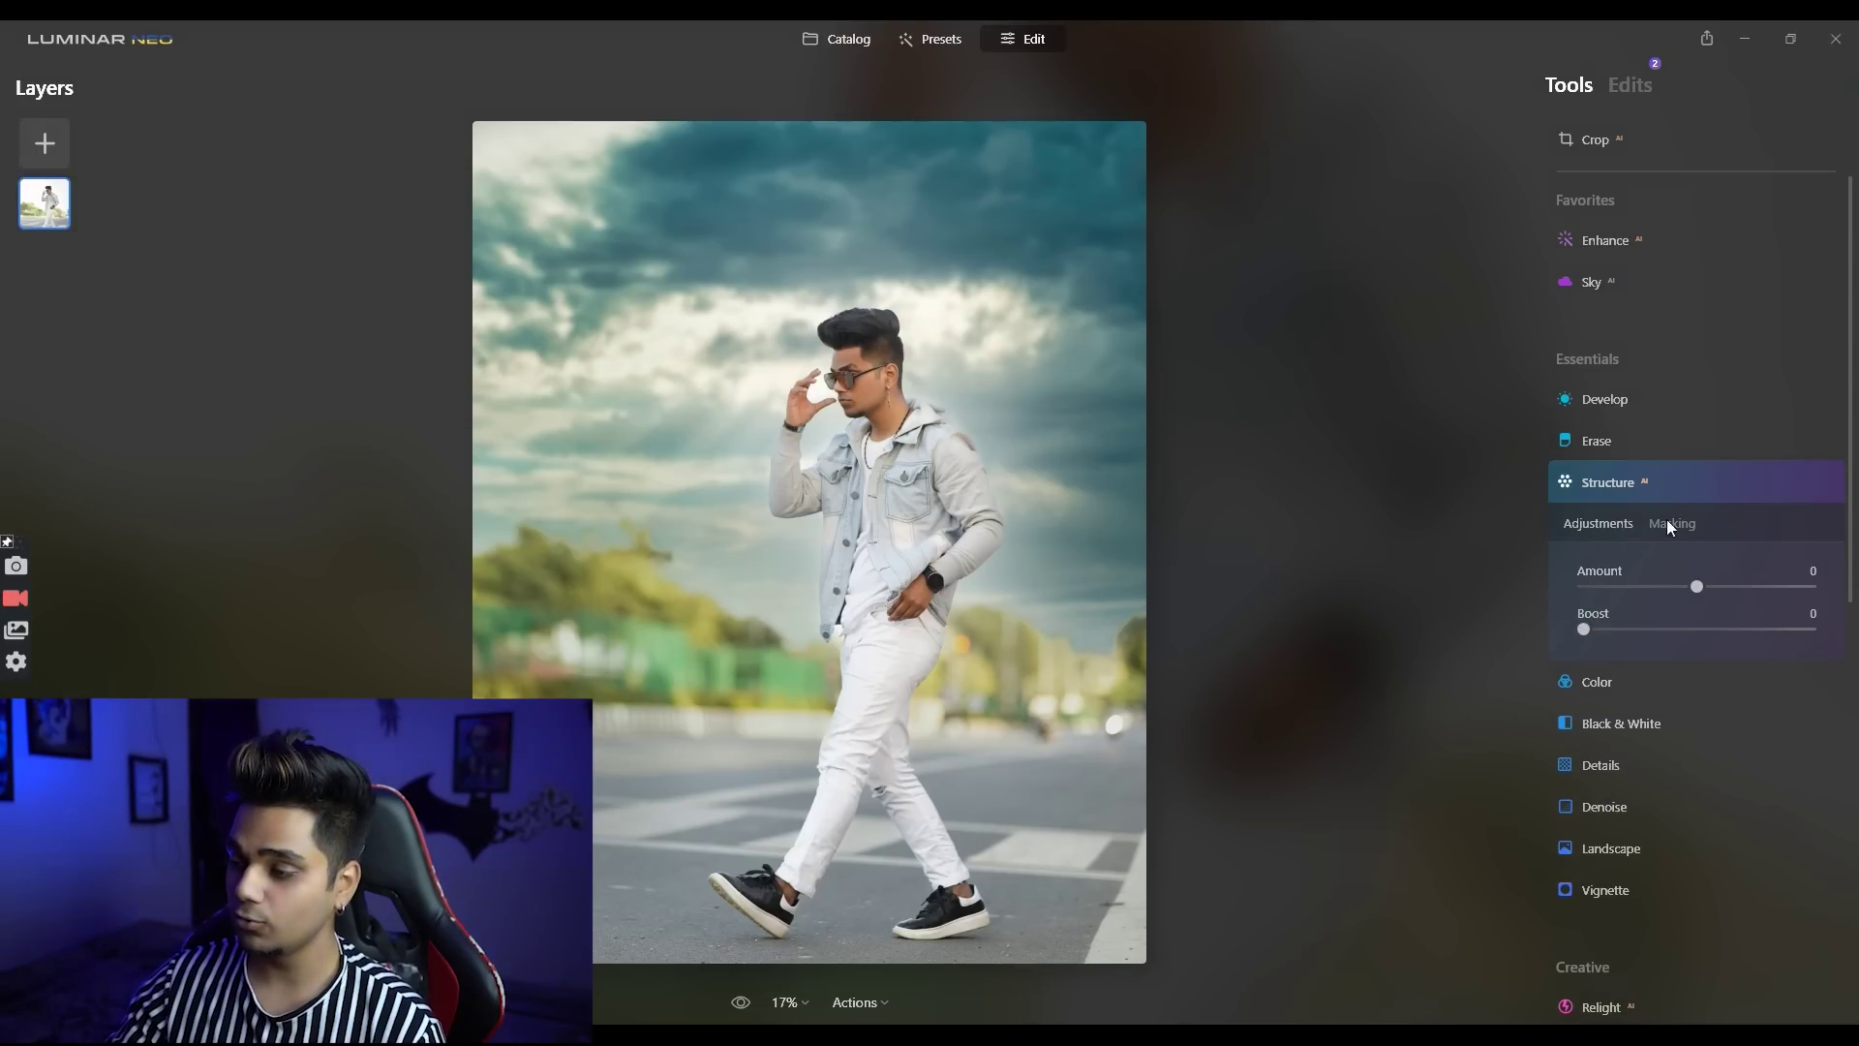
left_click(1728, 586)
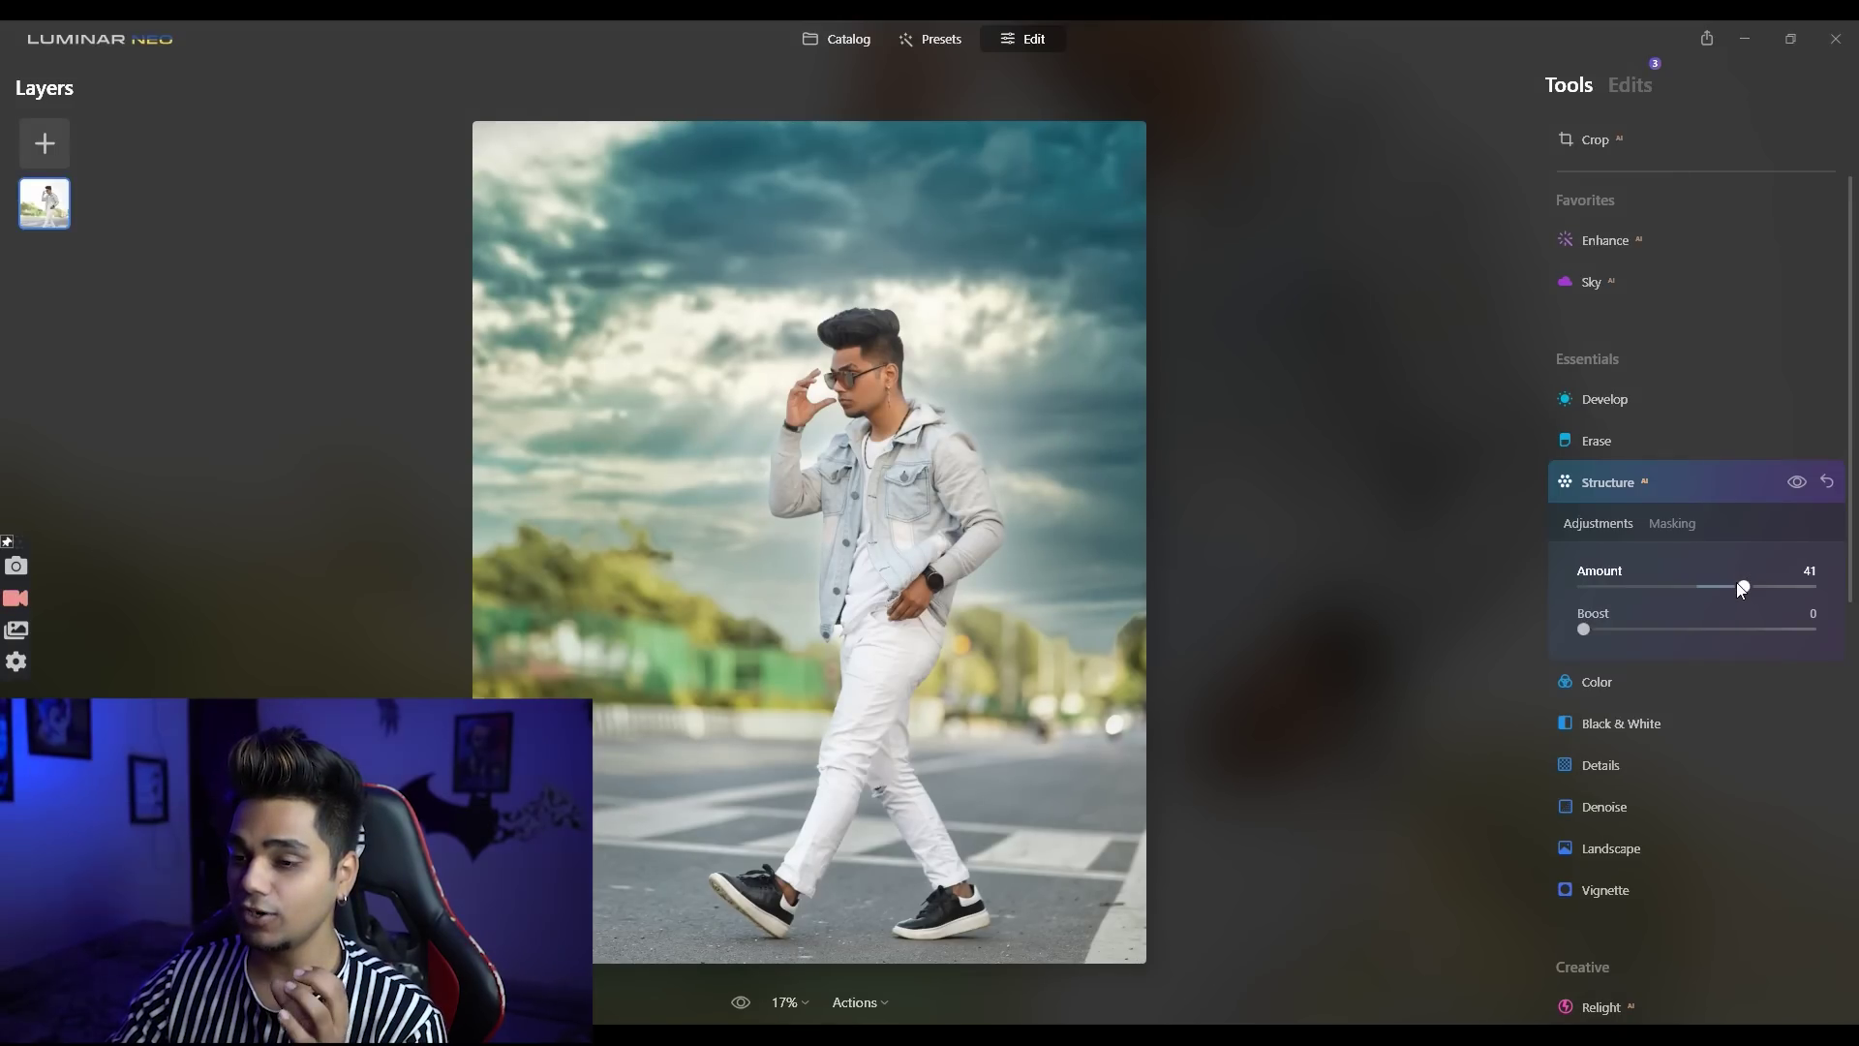
left_click(1796, 482)
left_click(1796, 482)
left_click(1737, 590)
left_click_drag(1615, 627, 1625, 629)
left_click(1786, 484)
left_click(1787, 484)
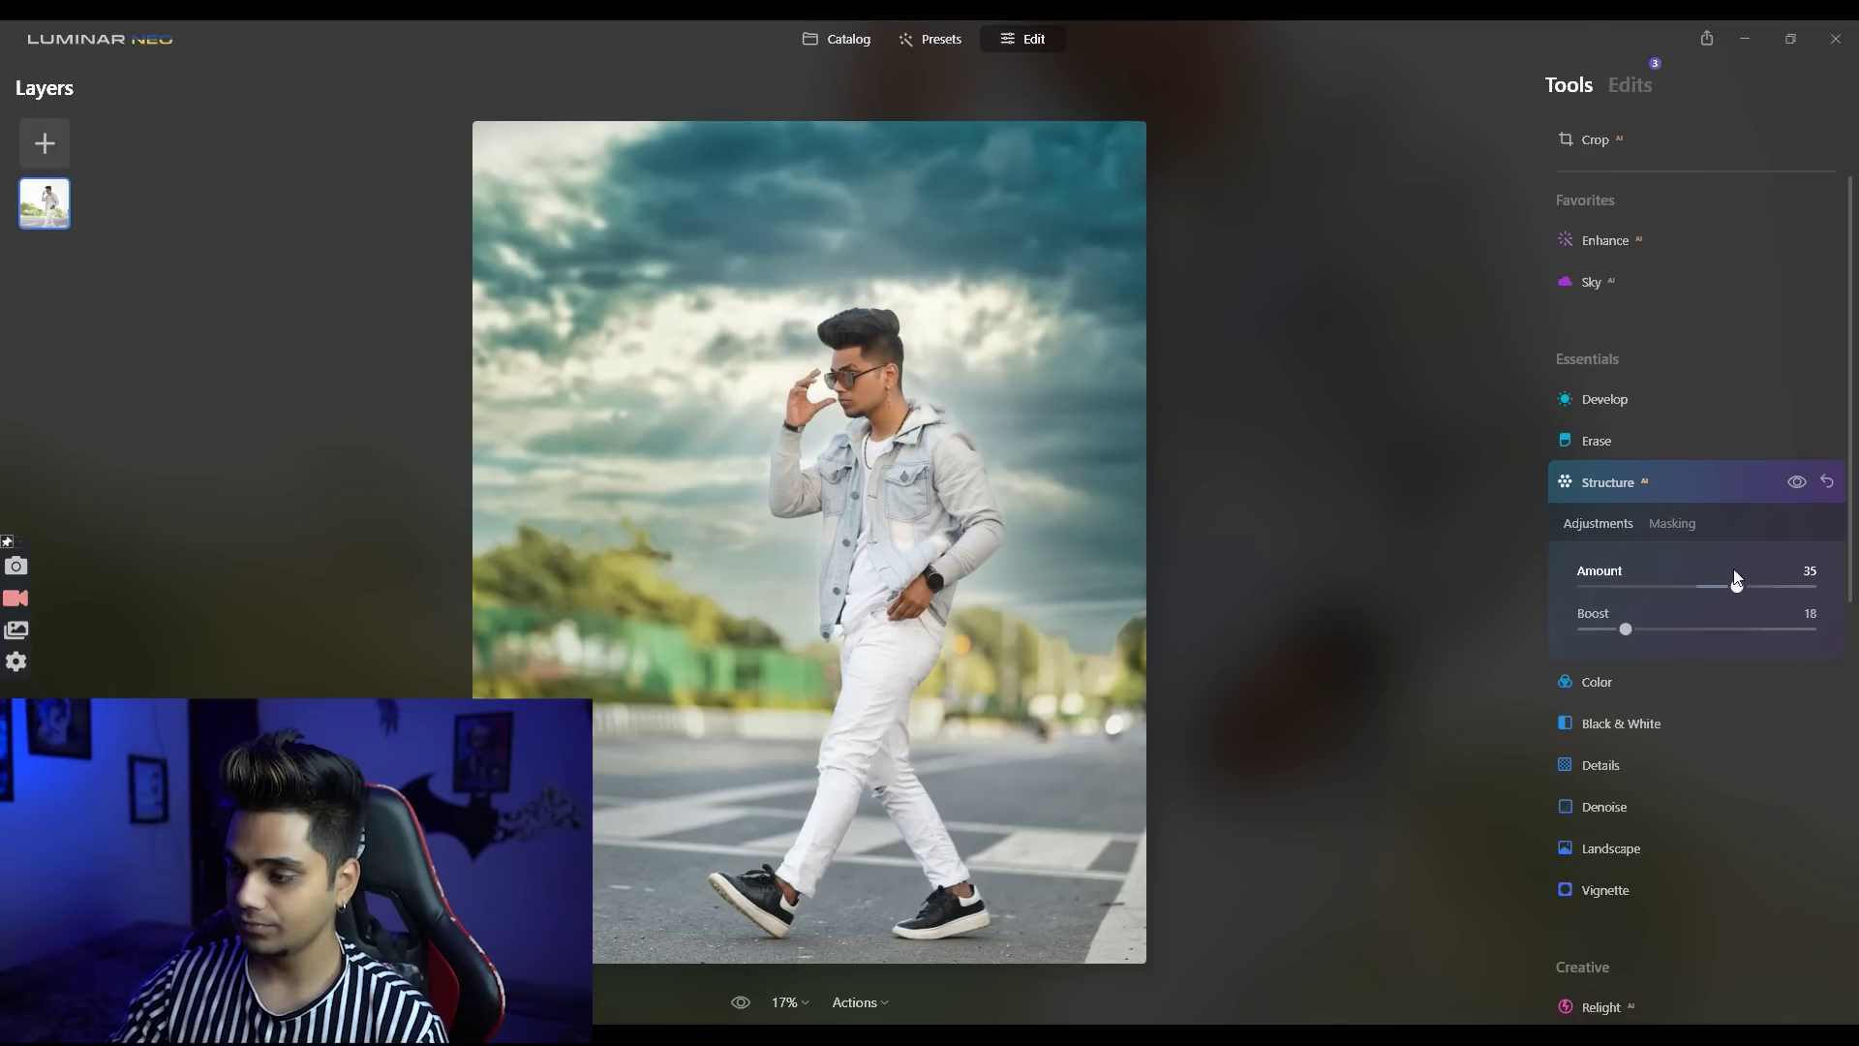
left_click(1659, 489)
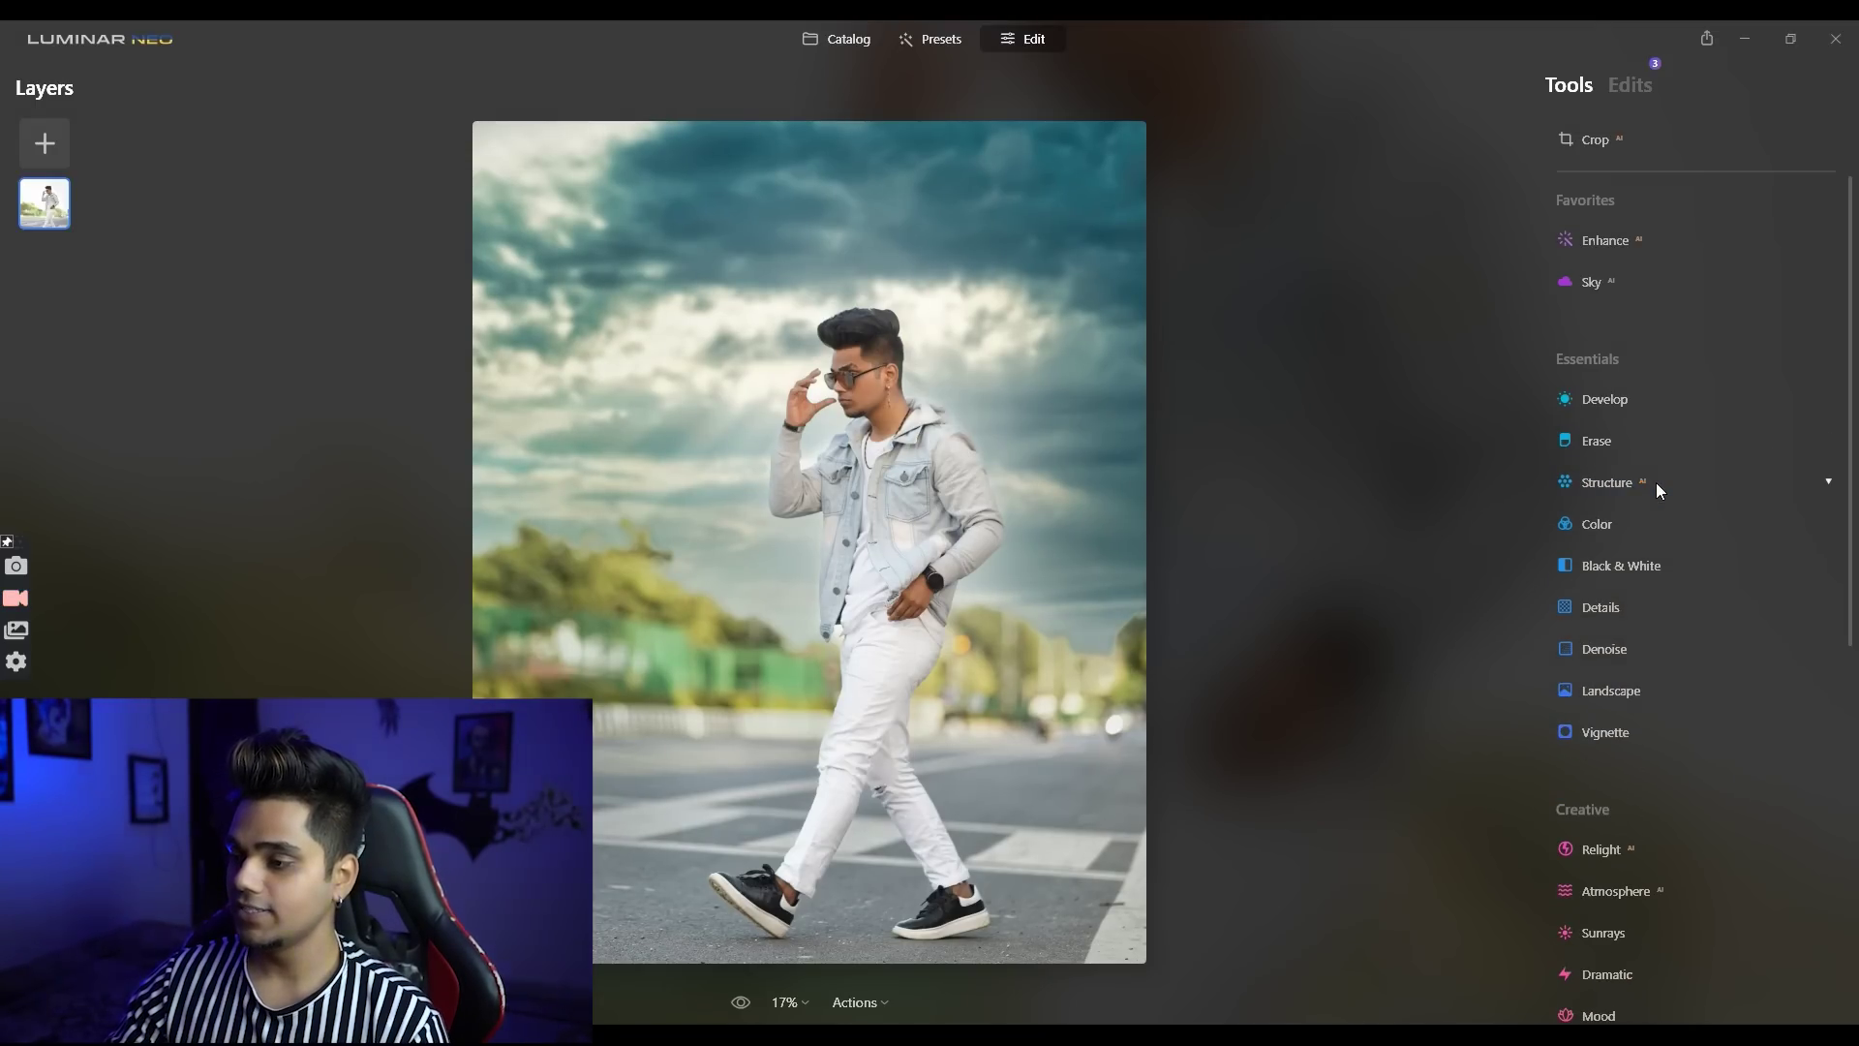
Step: Try brightening the photo's Shadows in the Develop tool and reset the adjustment
left_click(1613, 405)
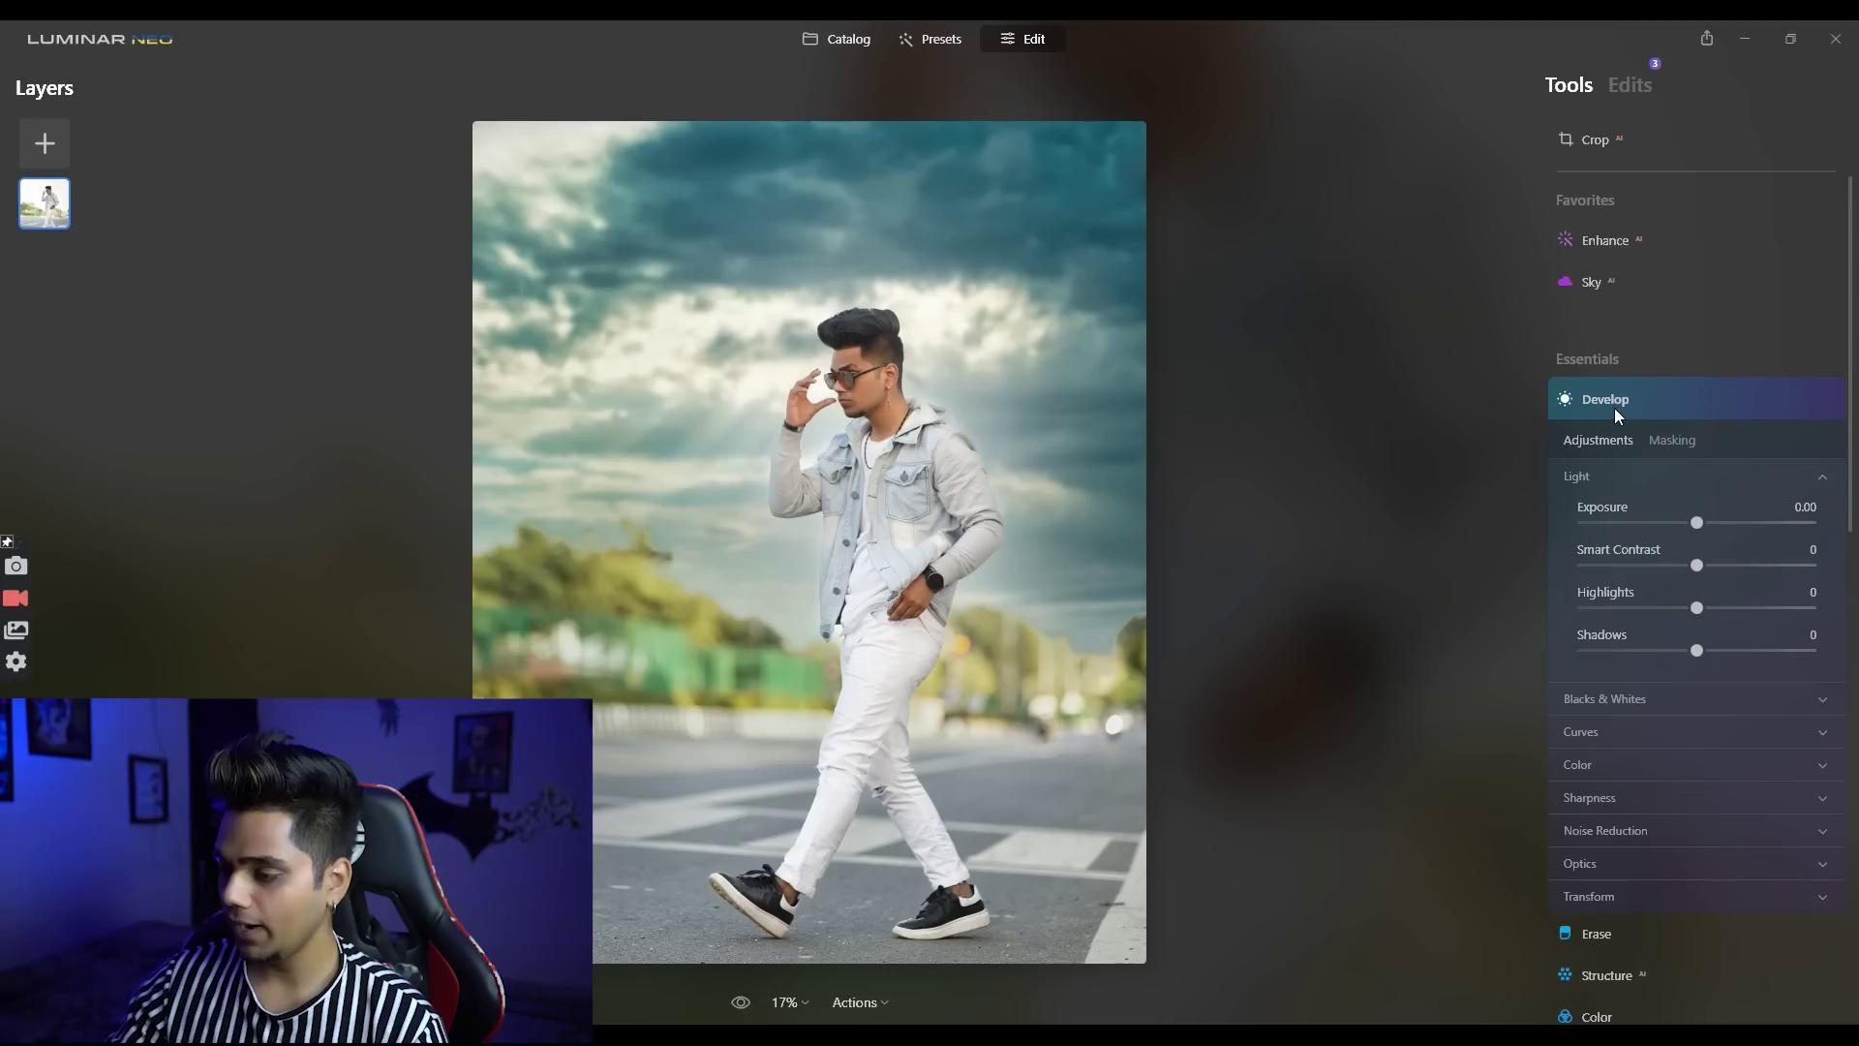
left_click_drag(1697, 651, 1727, 655)
double_click(1727, 650)
left_click(1631, 407)
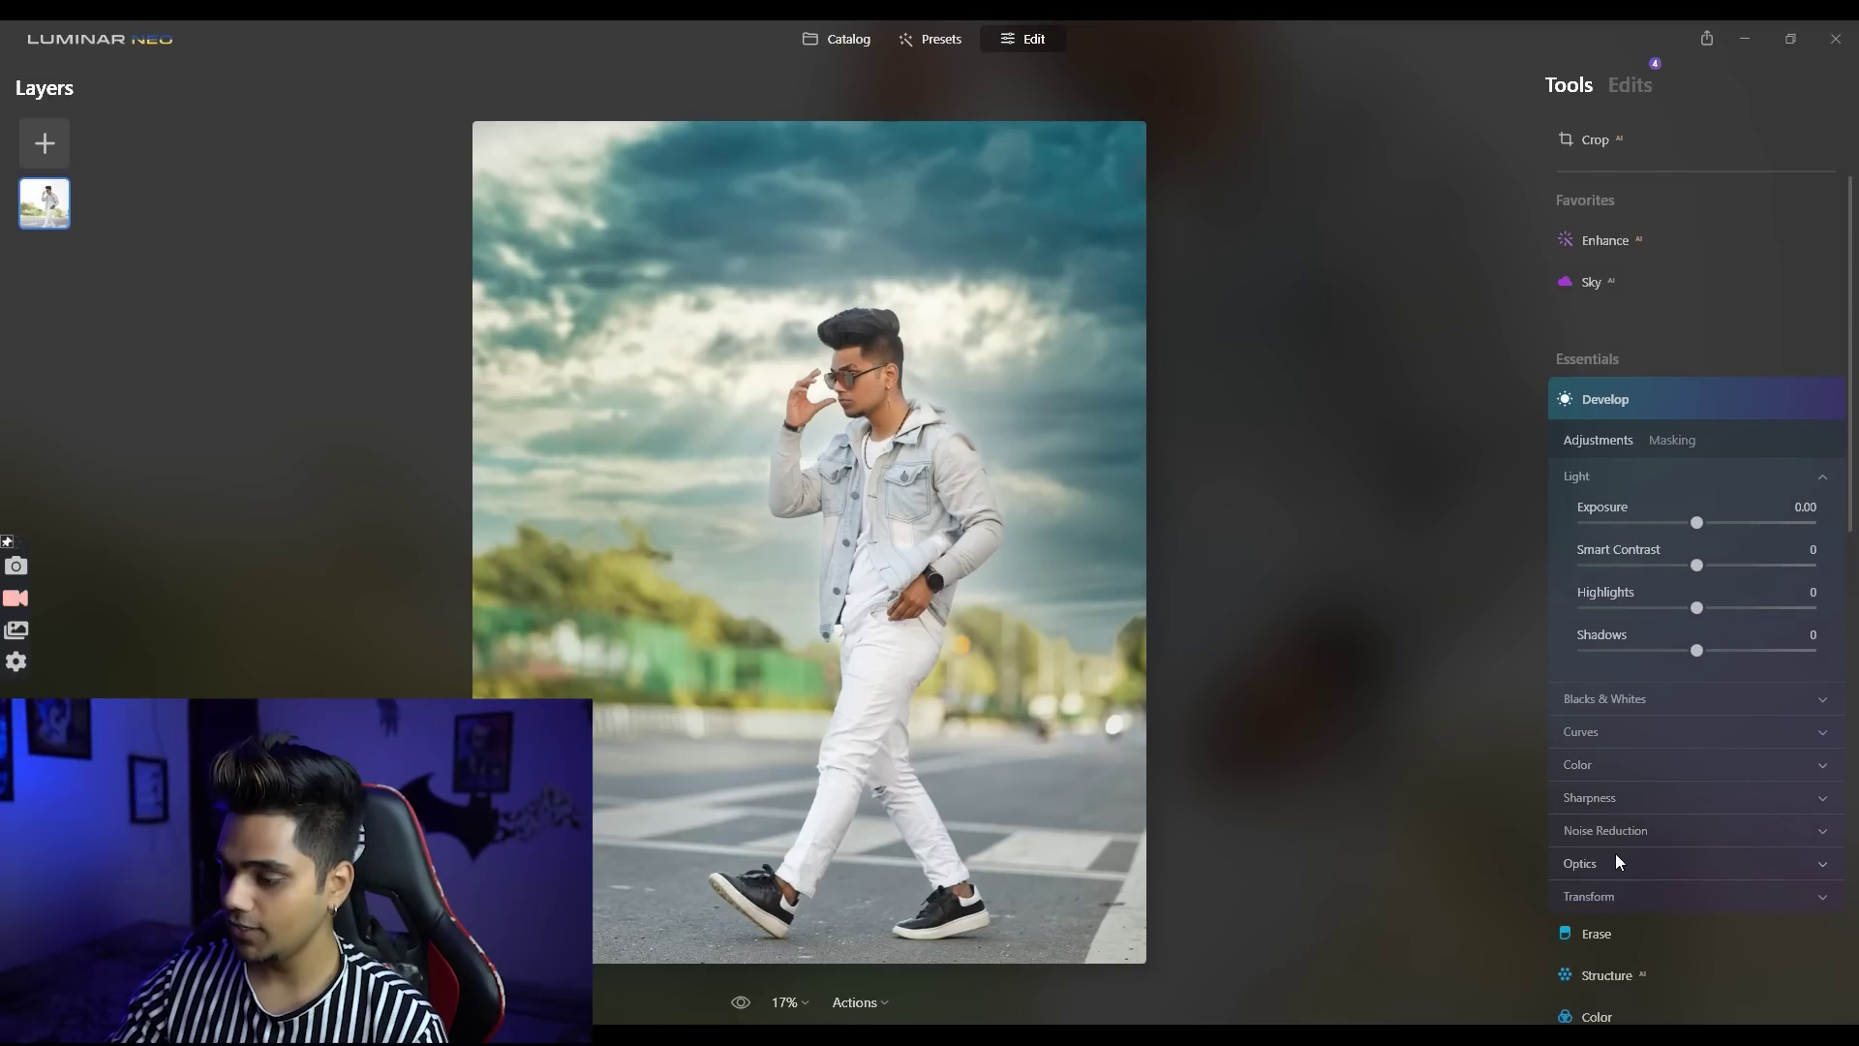
Step: Apply Develop noise reduction with Luminosity 7 and Color 24
left_click(1617, 830)
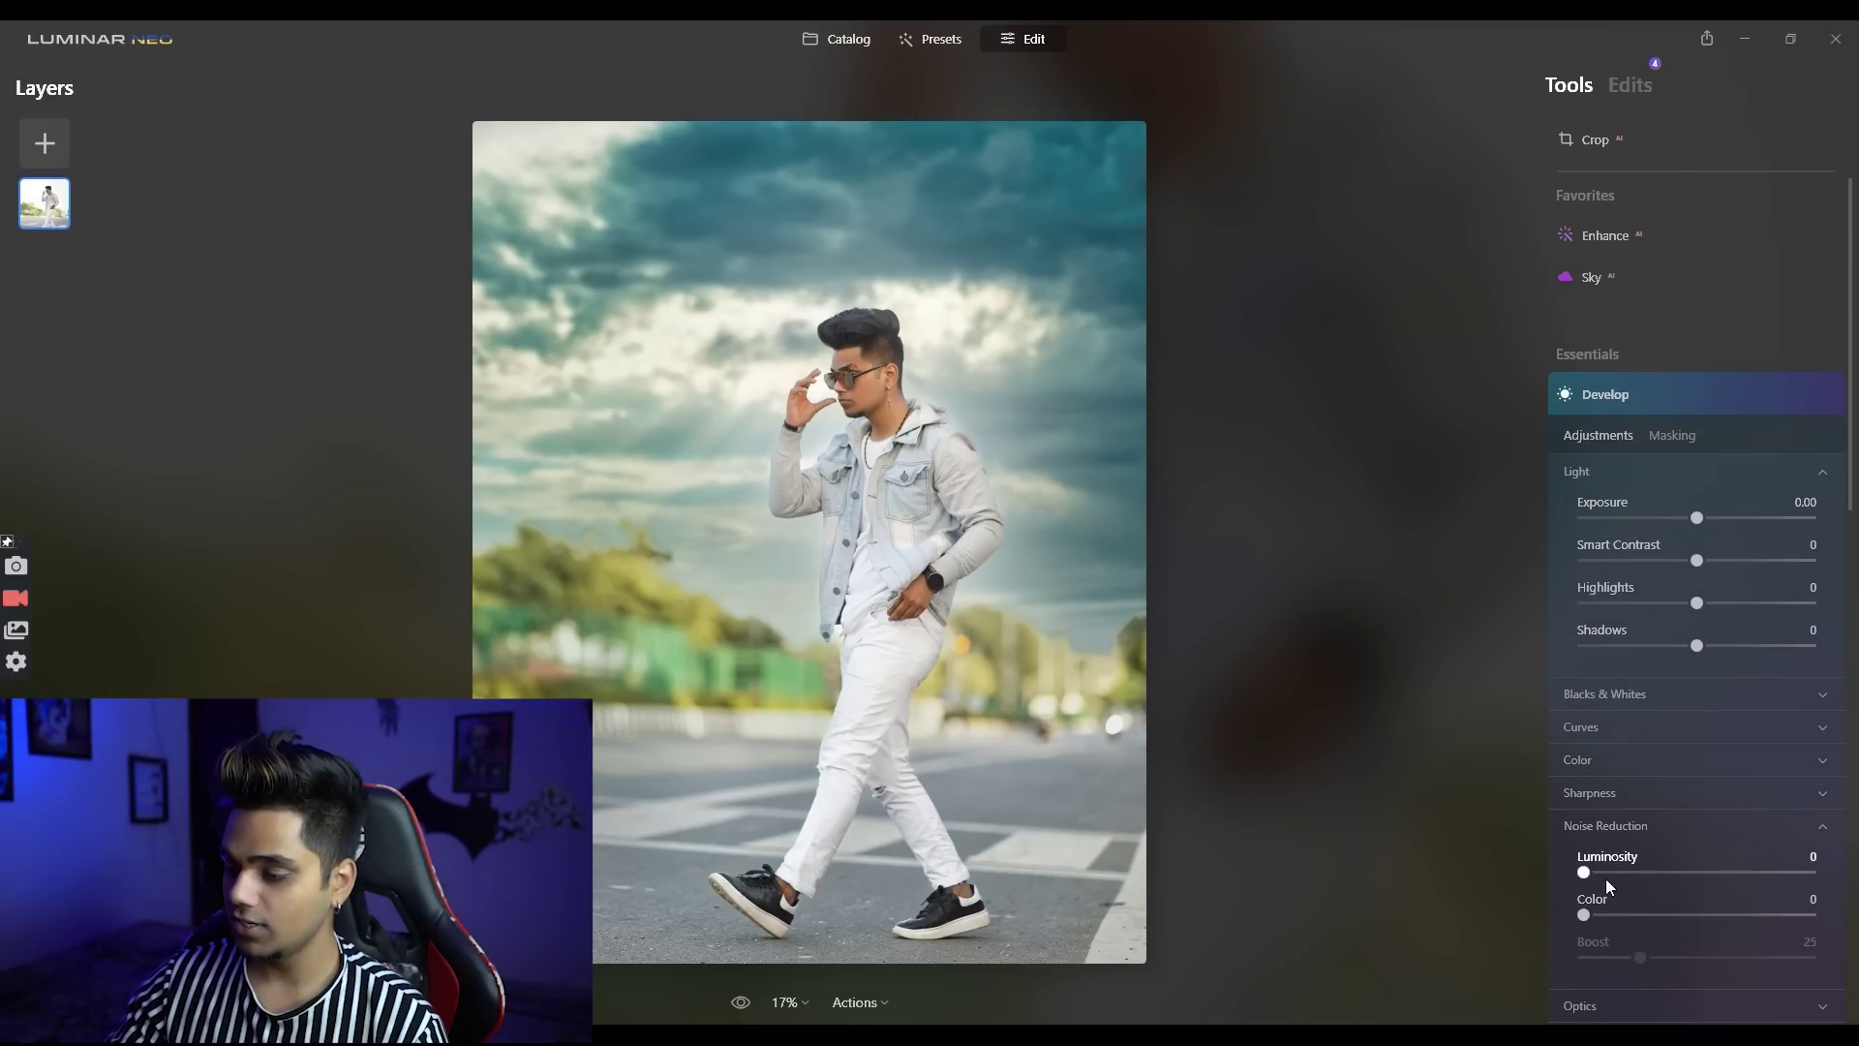
left_click_drag(1630, 916, 1638, 915)
left_click(1601, 872)
scroll(1688, 893, "down", 5)
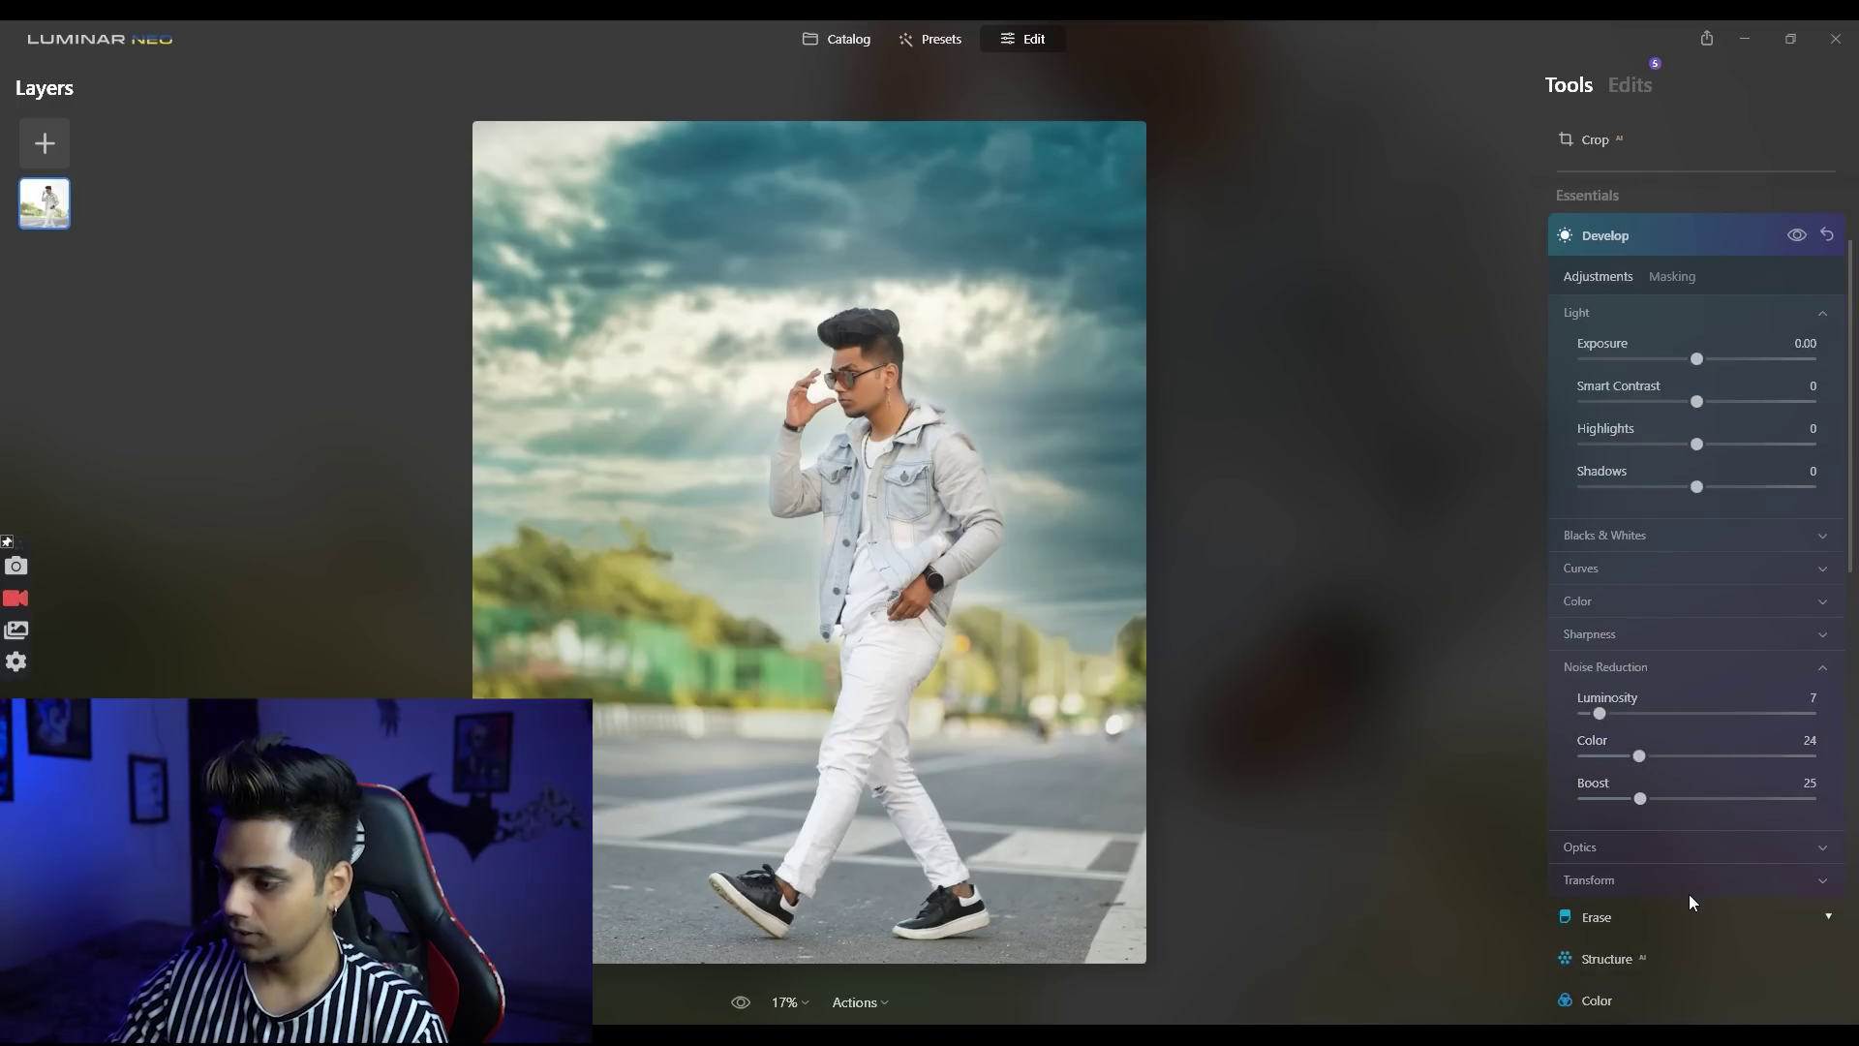
Step: Adjust the photo's white balance in Develop, setting Tint to -8 and shifting Temperature slightly
scroll(1635, 556, "up", 3)
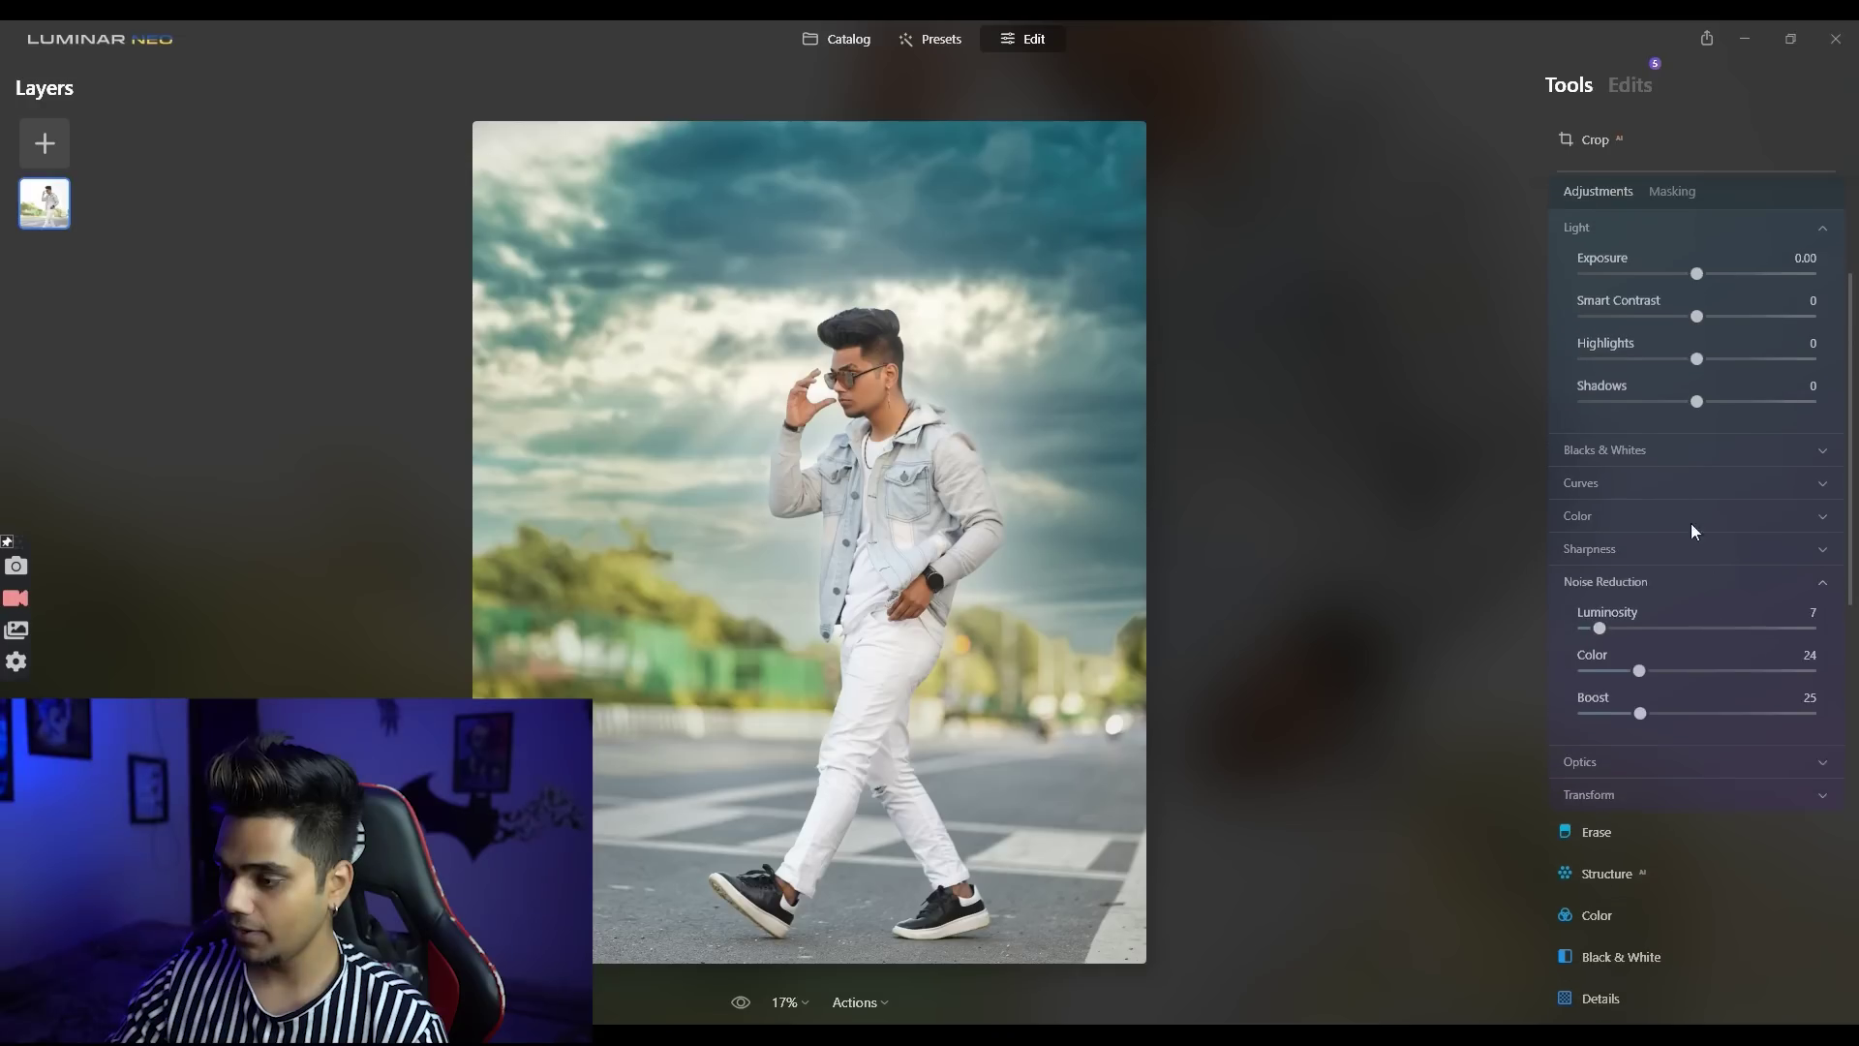
left_click(1603, 531)
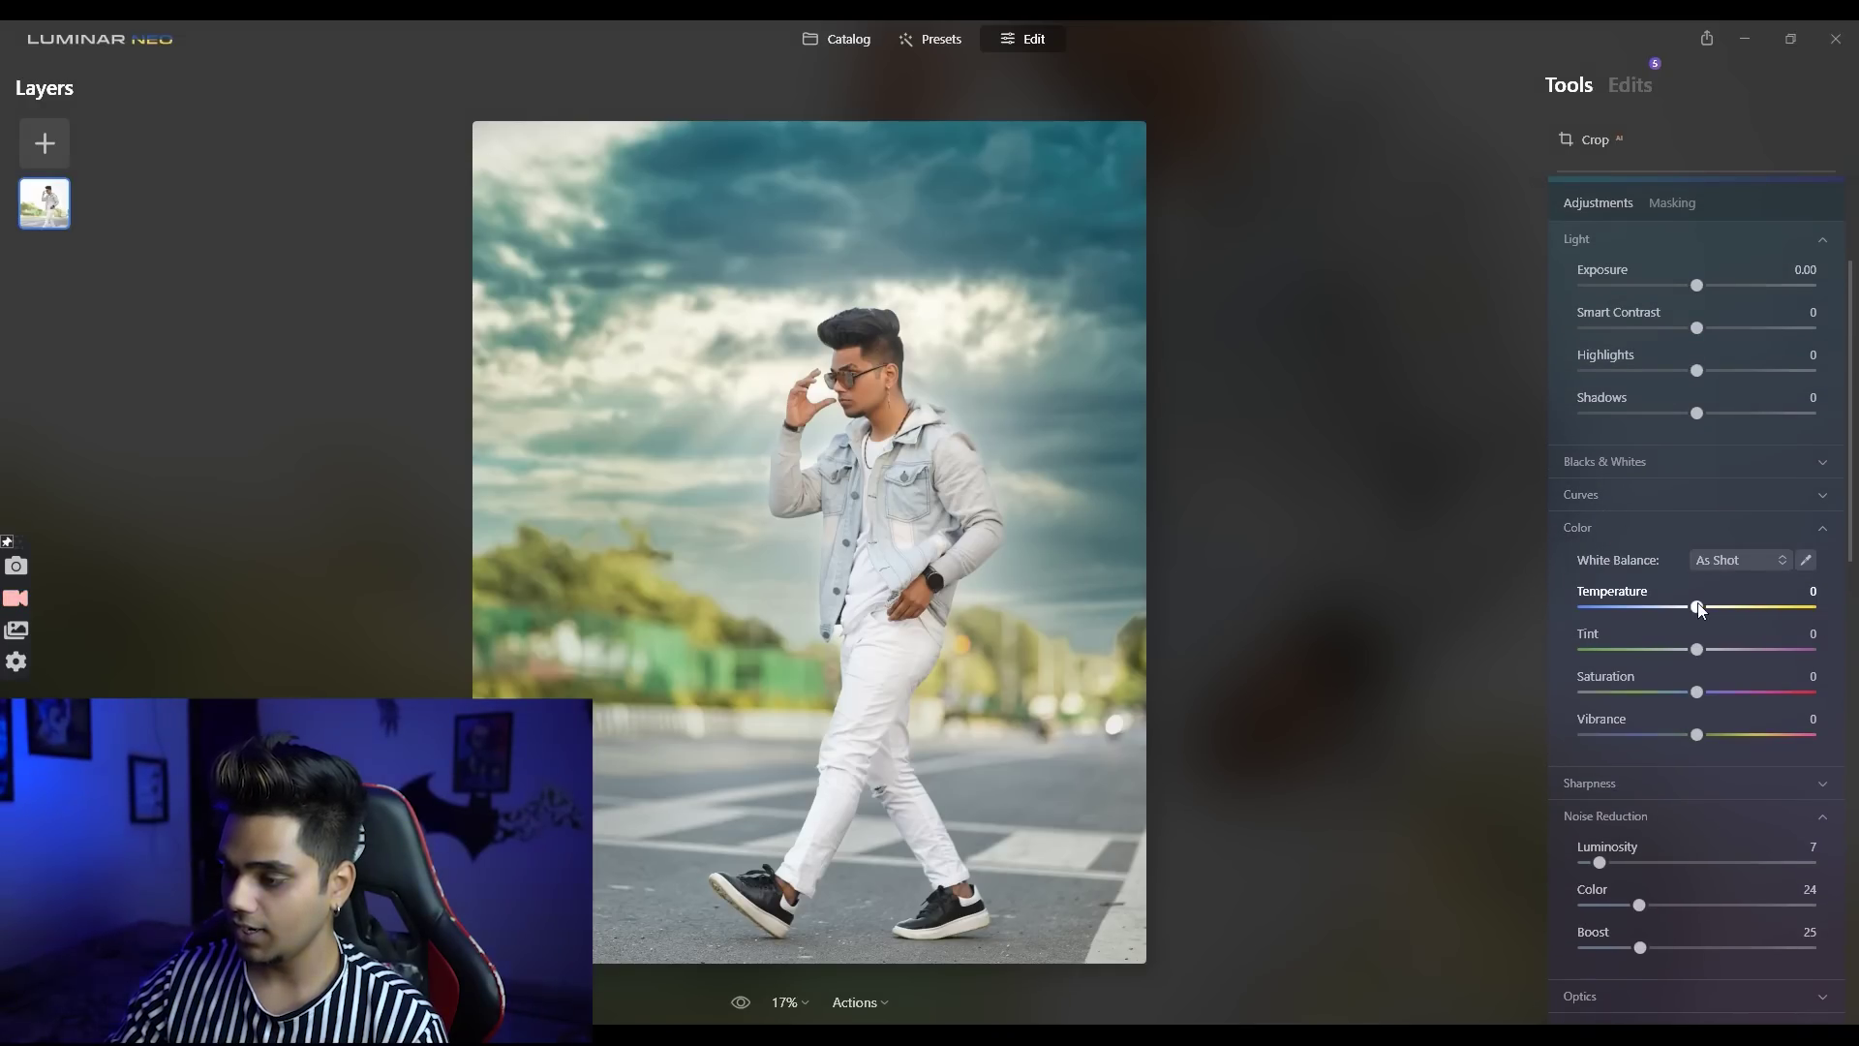
left_click_drag(1694, 656, 1685, 658)
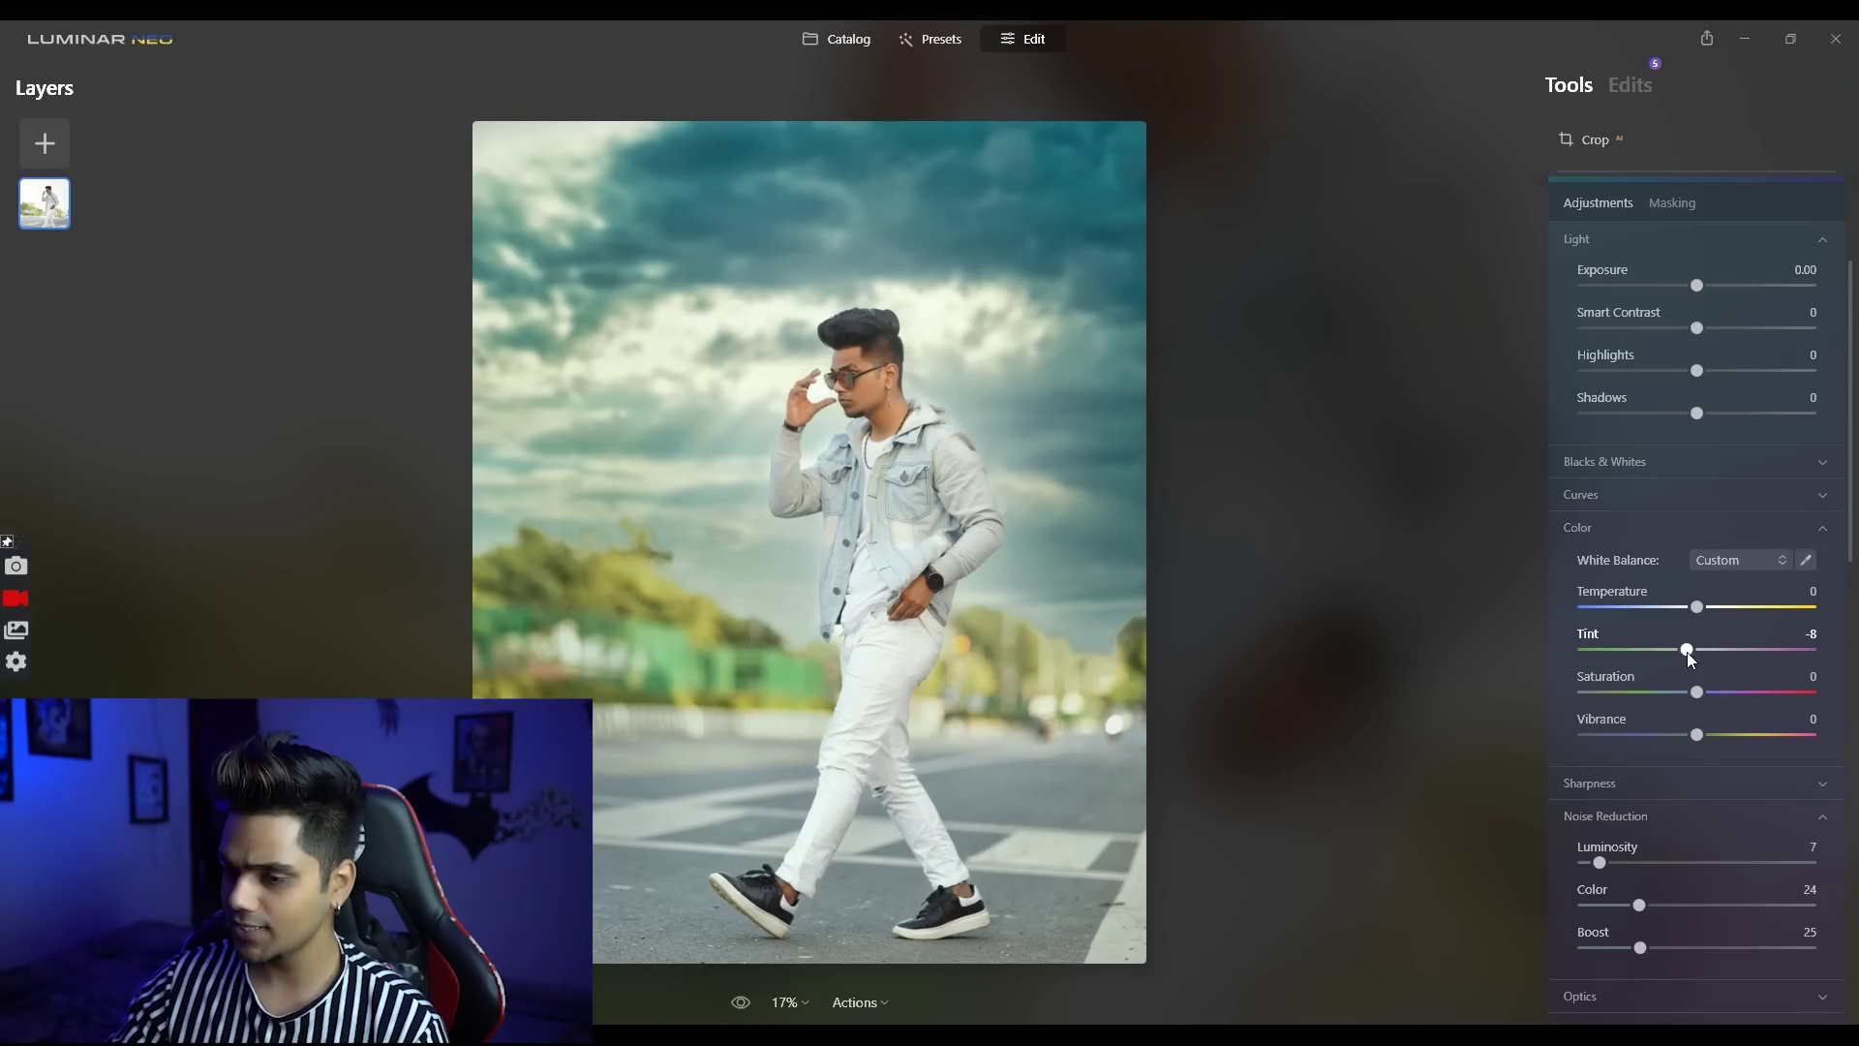
left_click_drag(1686, 658, 1686, 607)
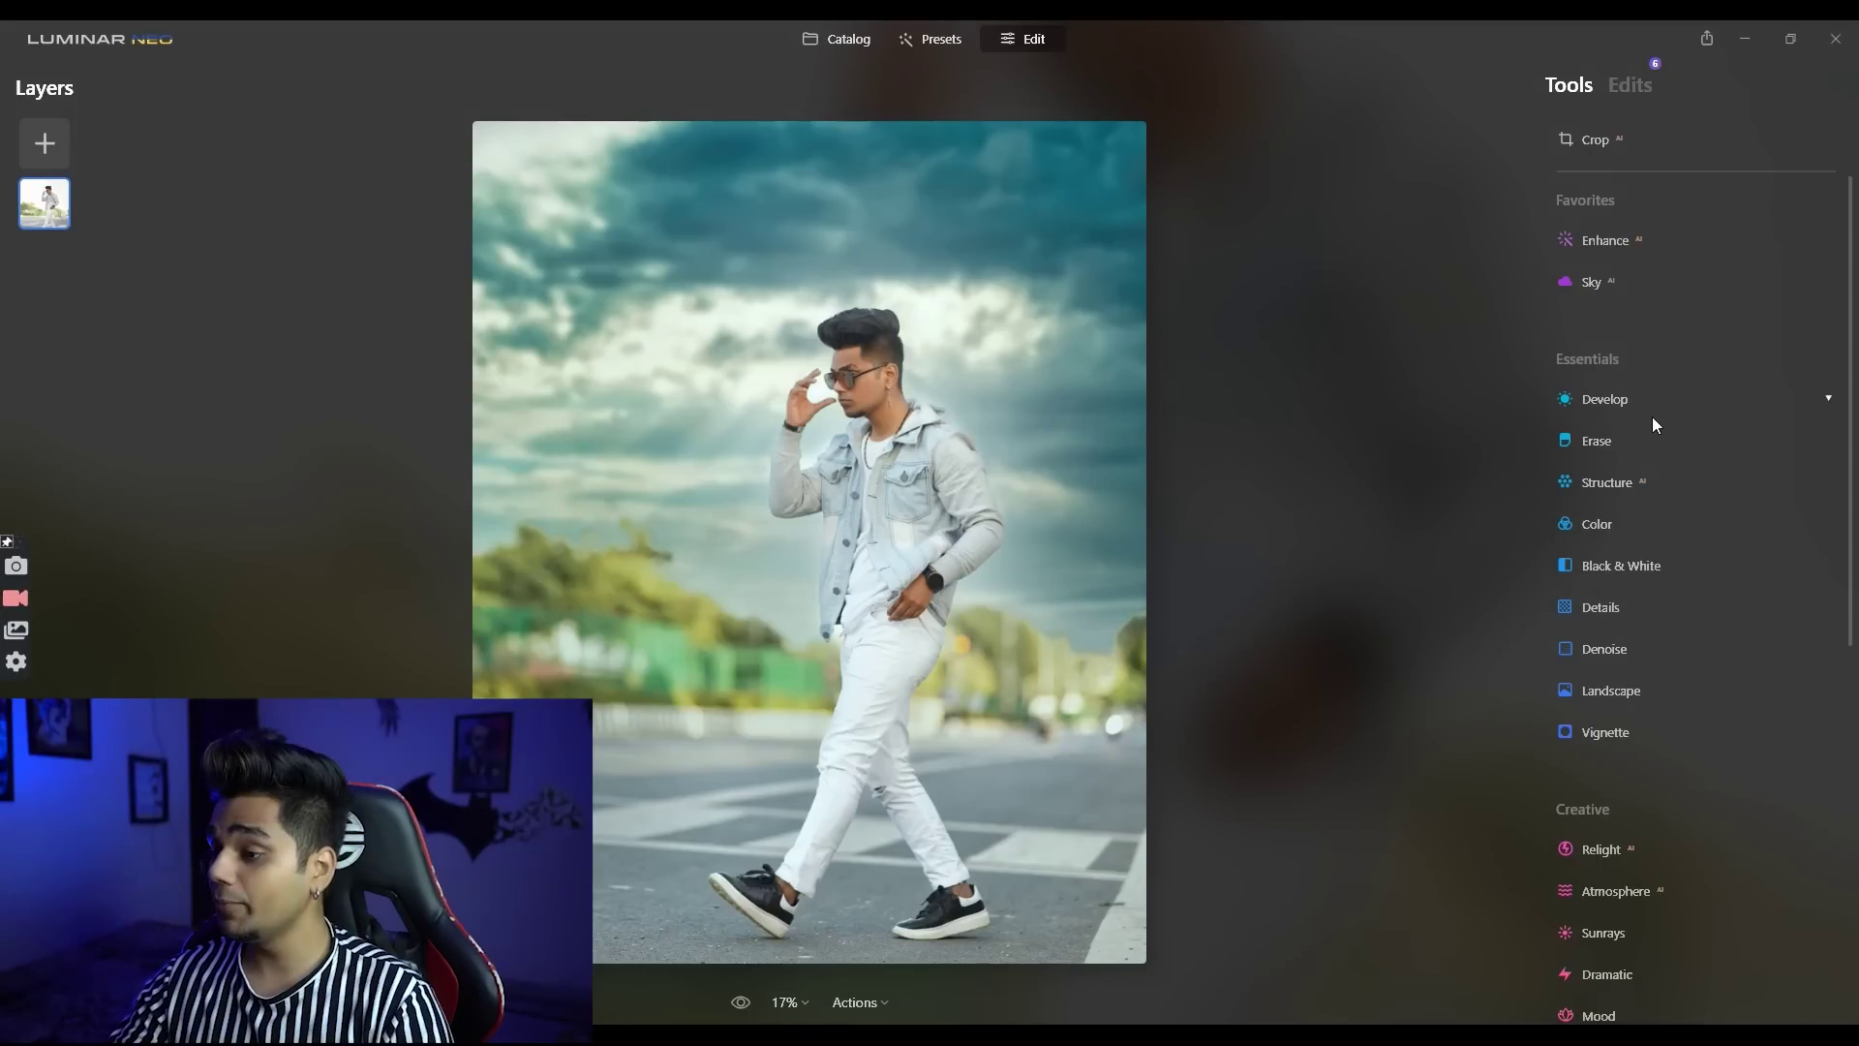
Step: Apply a Color adjustment with Vibrance 10 and shift the Cyan hue to 10
left_click(1658, 531)
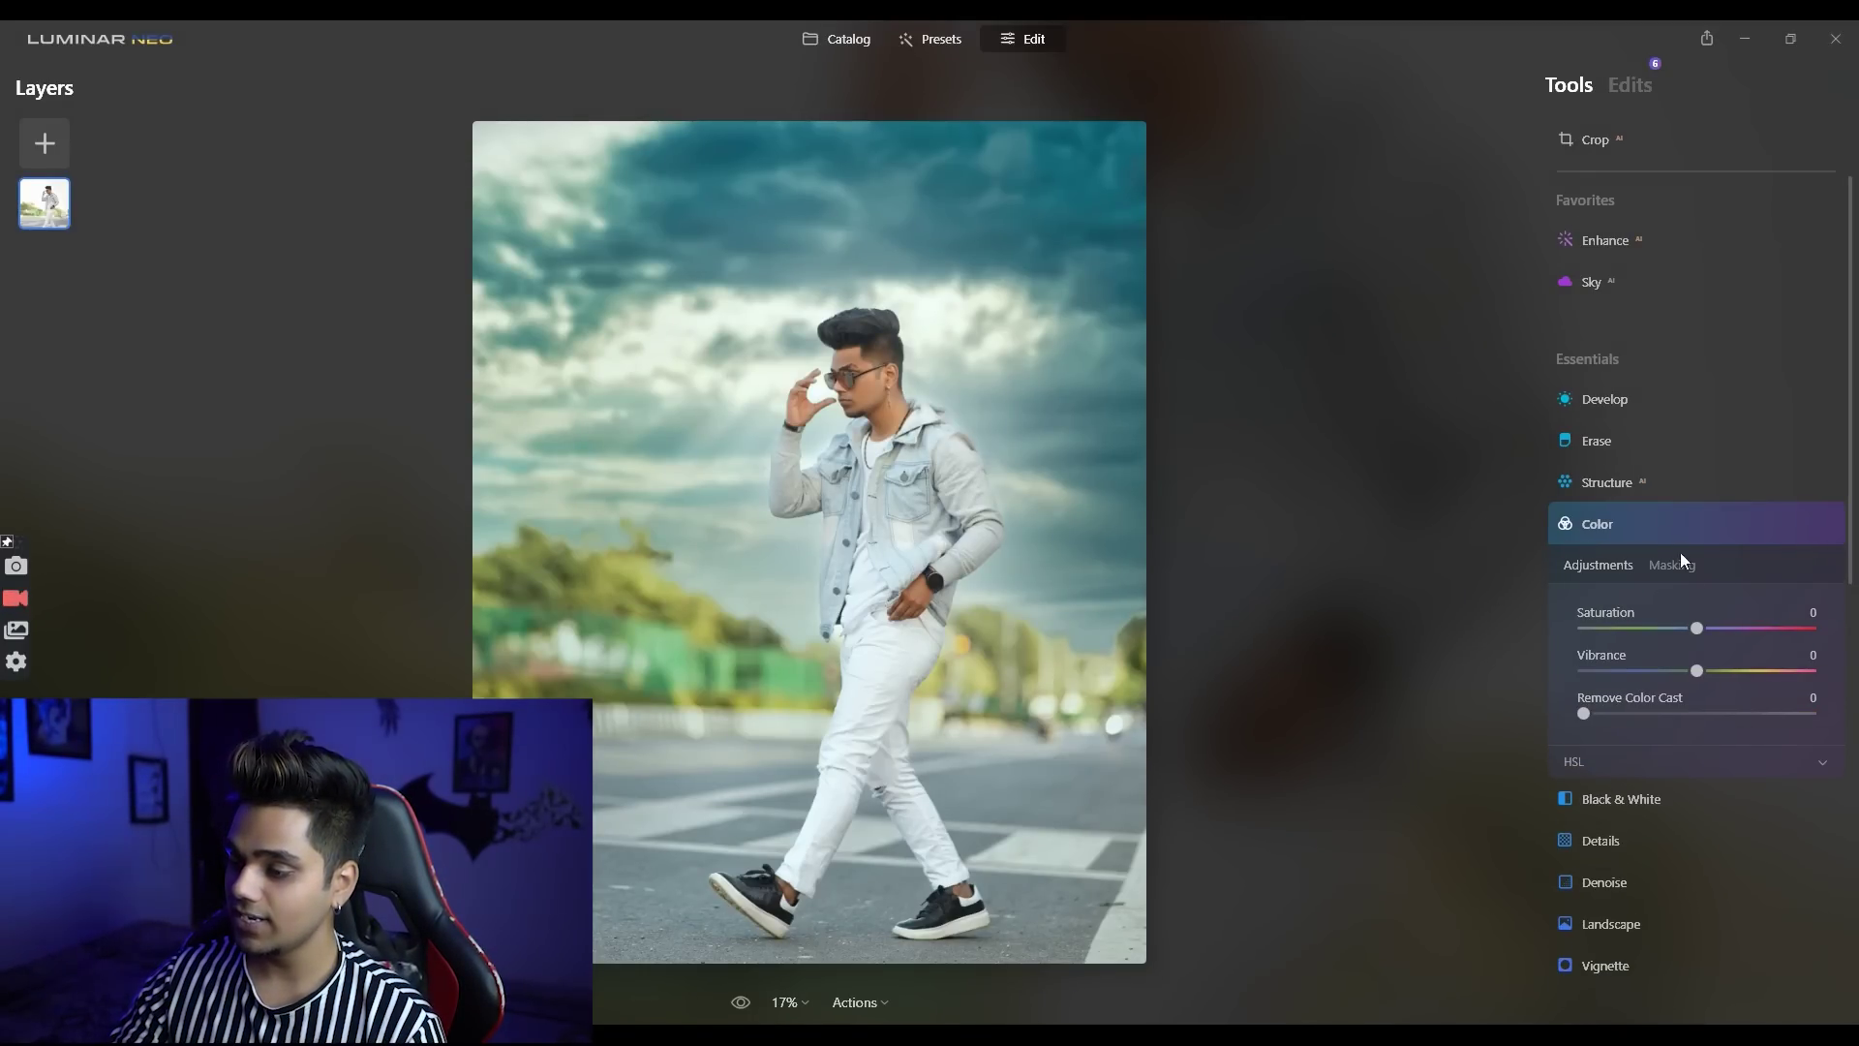
left_click(1708, 670)
left_click(1613, 763)
scroll(1670, 738, "down", 3)
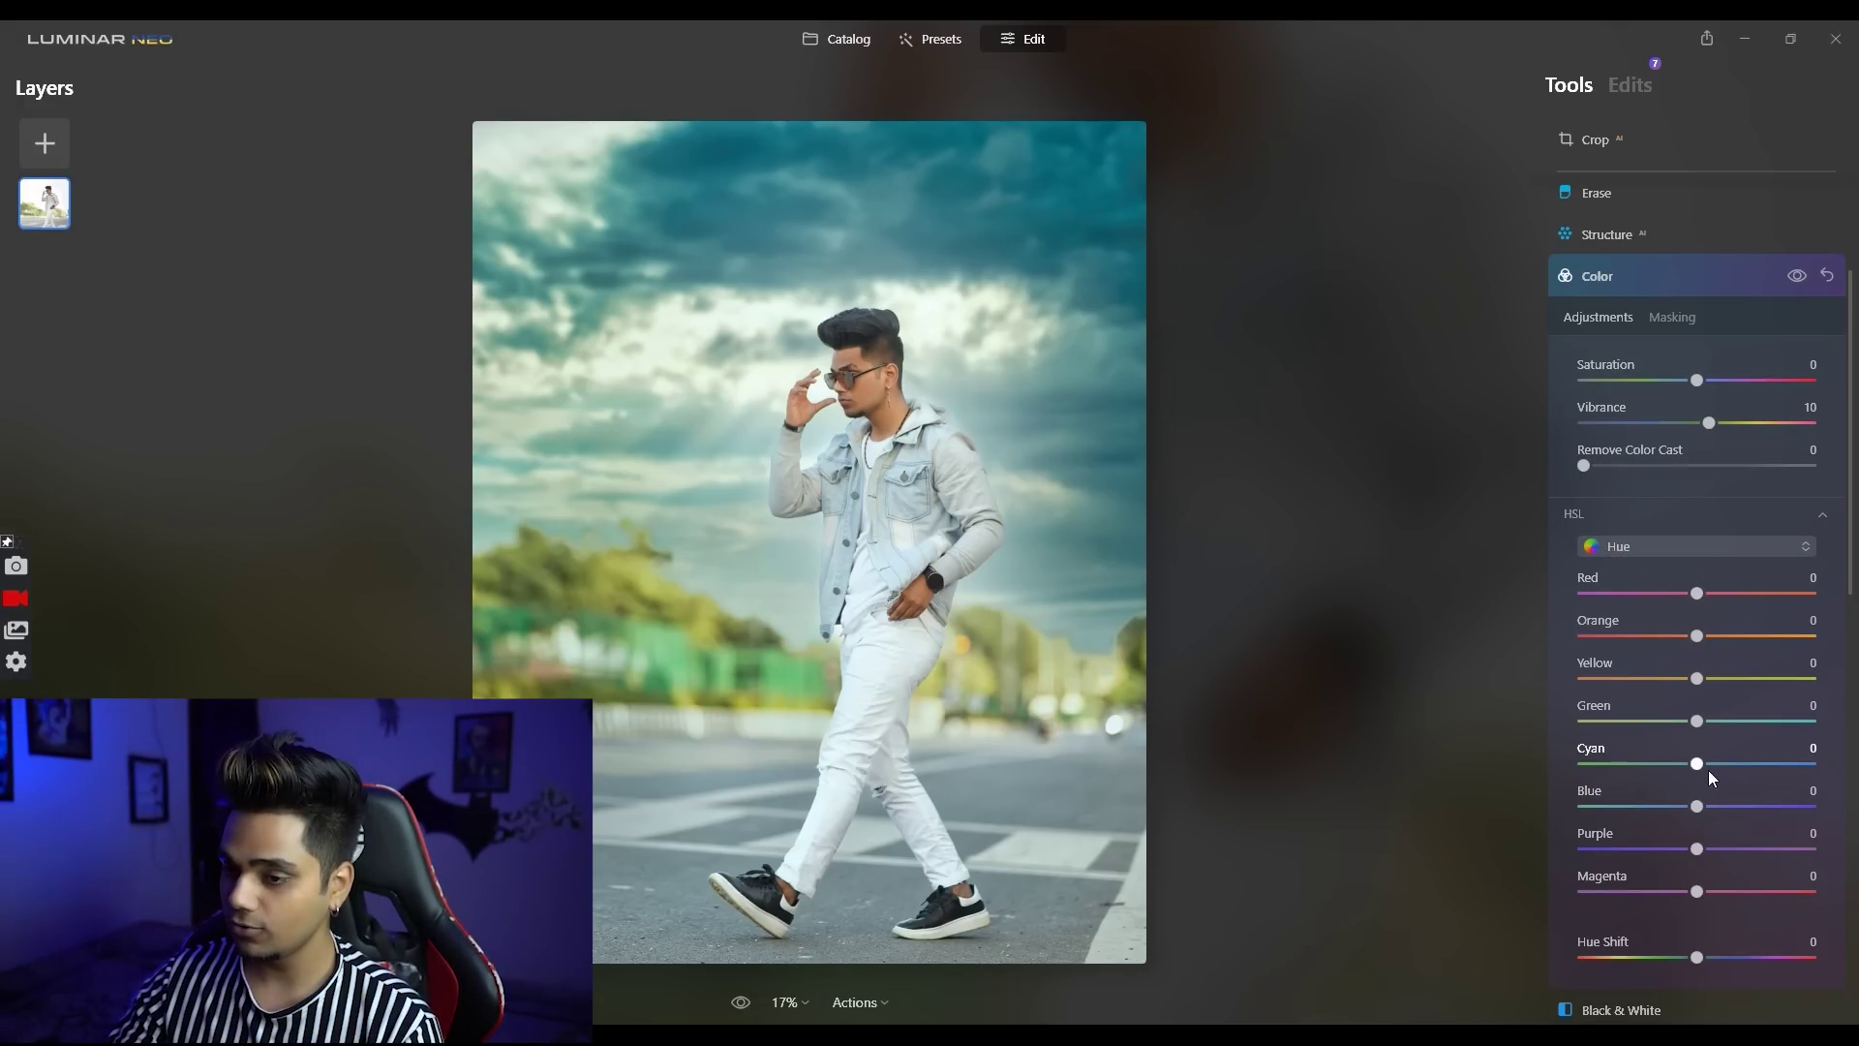
left_click_drag(1696, 764, 1643, 764)
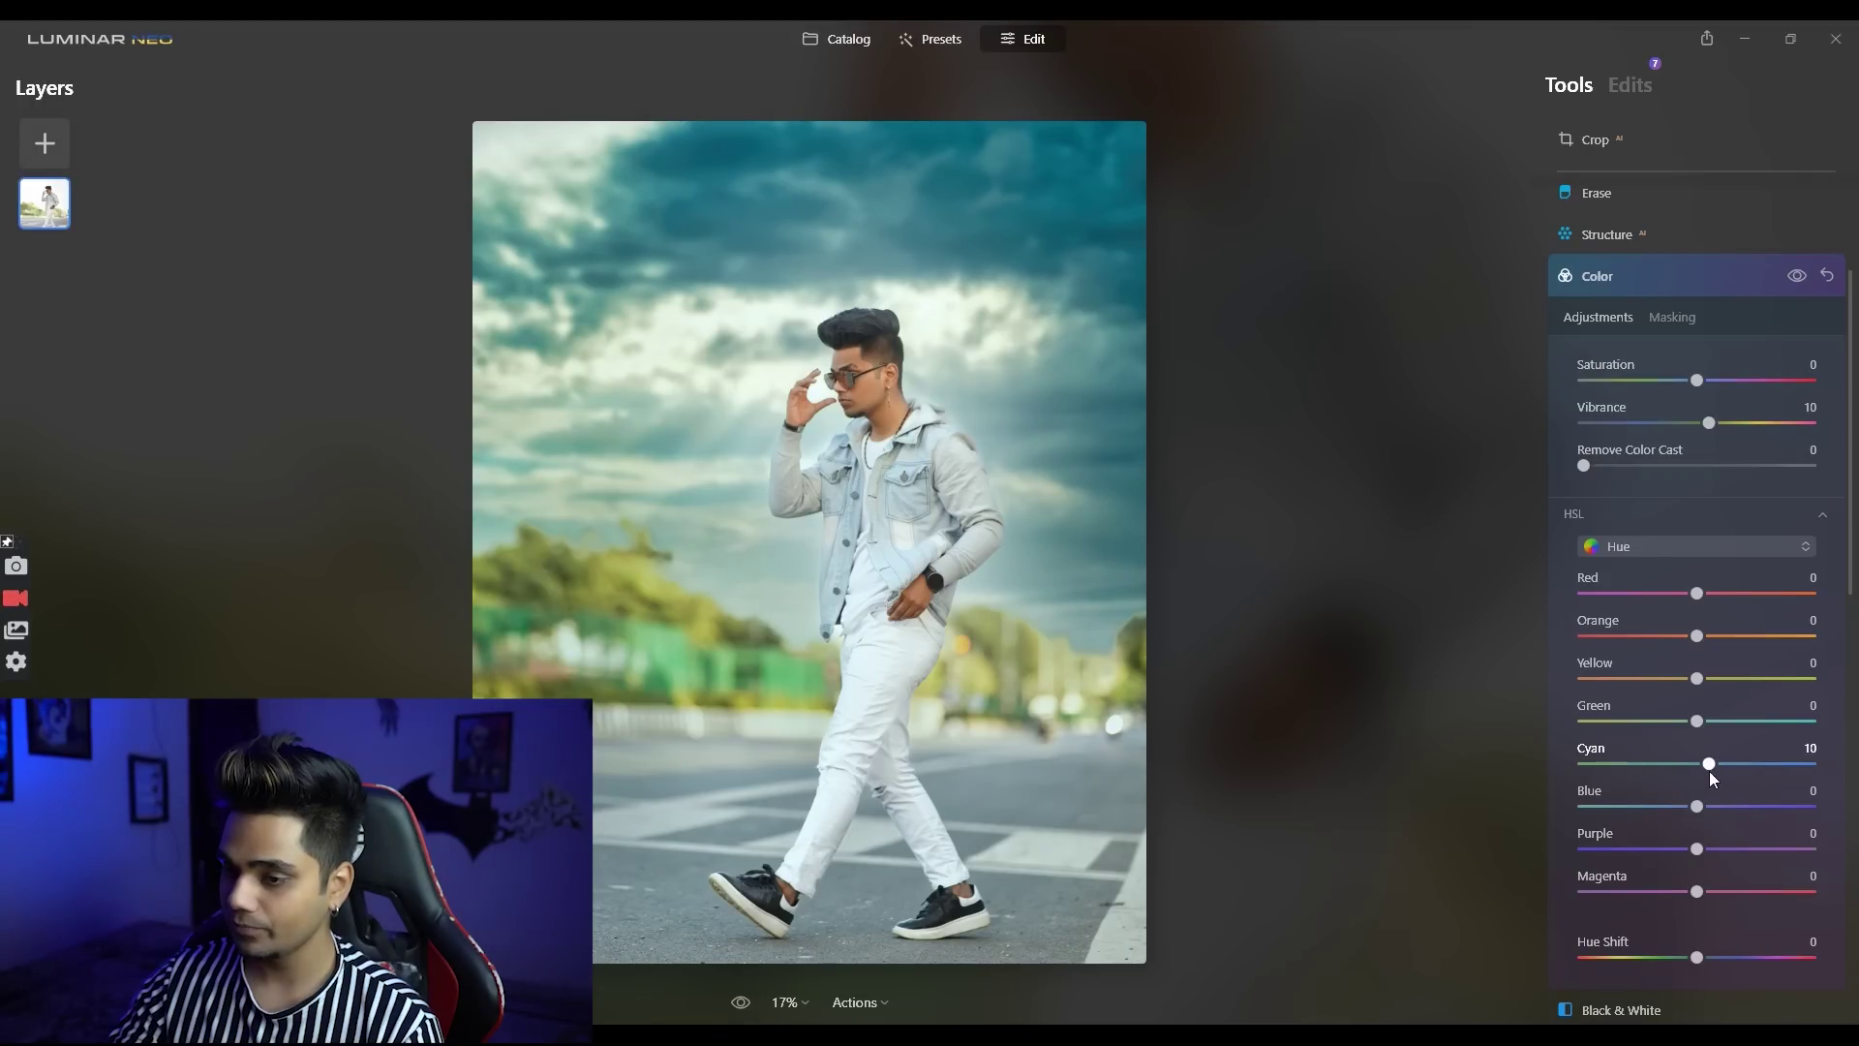
Step: Raise the Orange luminance to 32 and increase the Blue saturation in the Color tool's HSL settings
left_click(1698, 544)
left_click(1694, 645)
mouse_move(1701, 636)
left_mouse_down()
mouse_move(1737, 637)
mouse_move(1704, 638)
left_mouse_up()
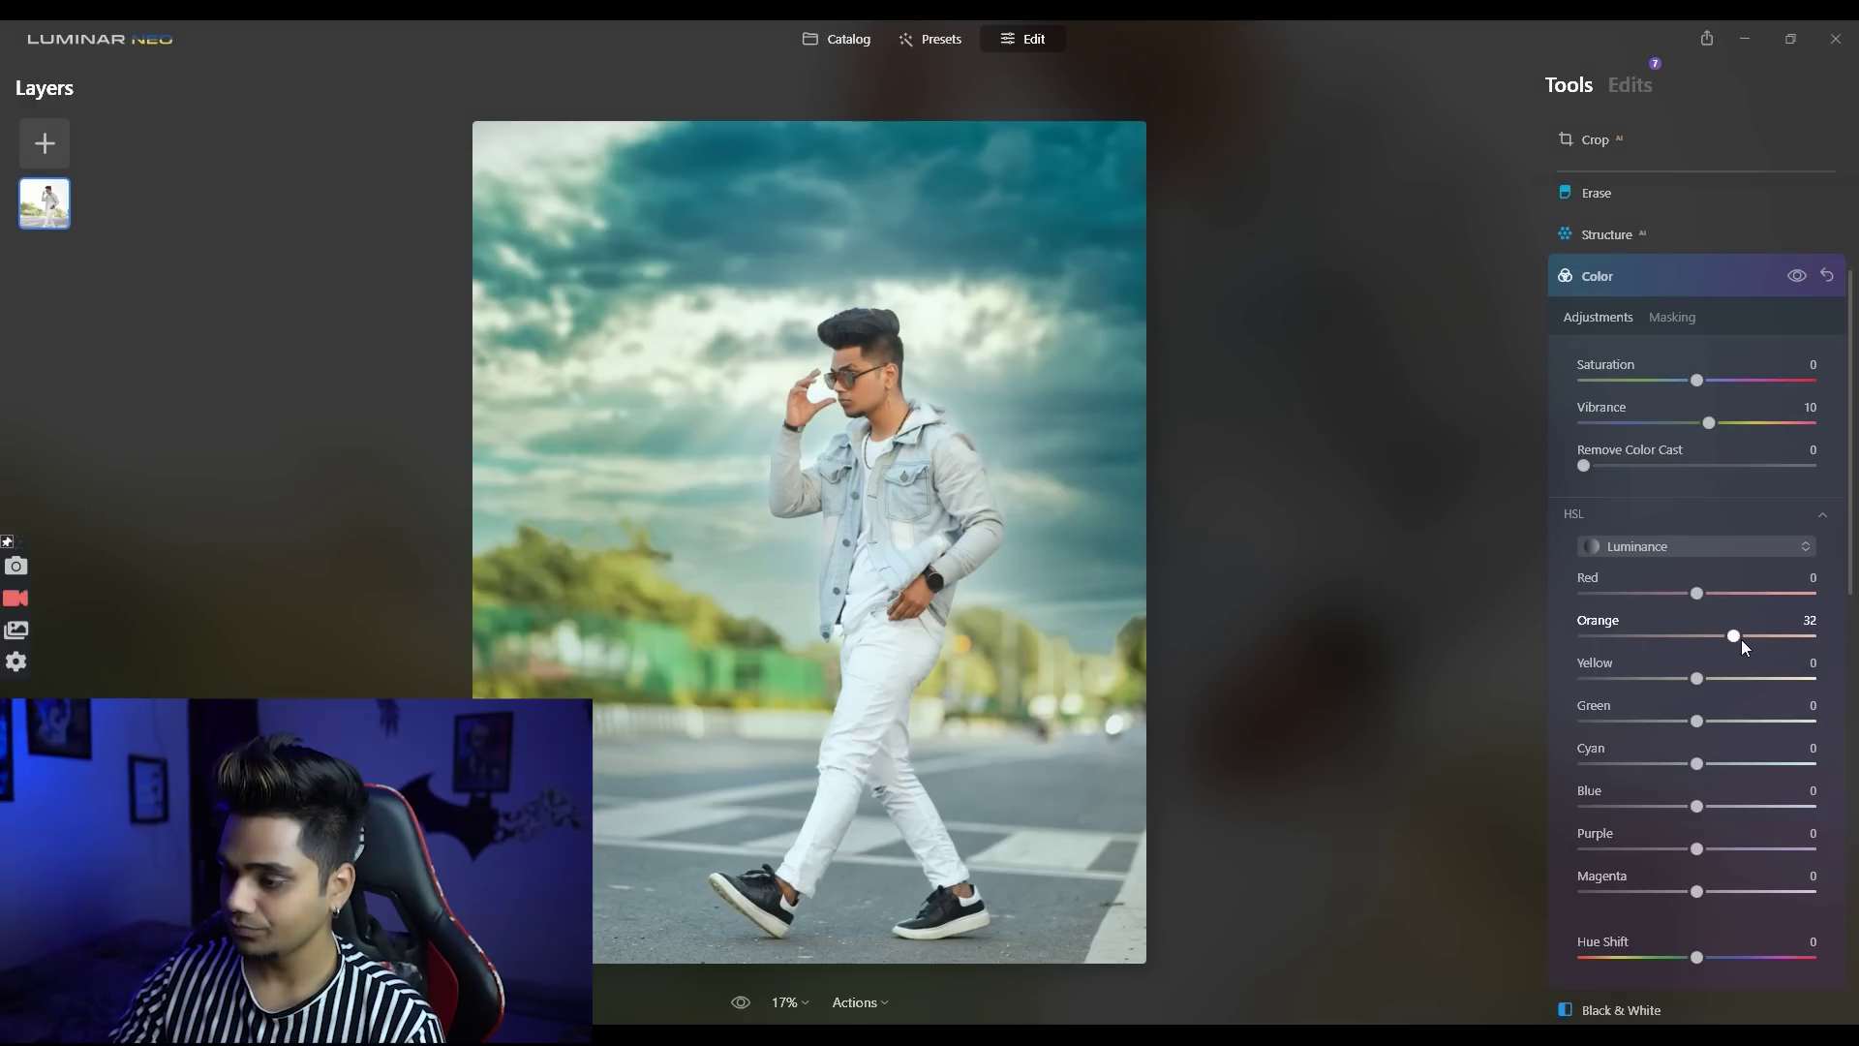
left_click(1696, 547)
left_click(1654, 616)
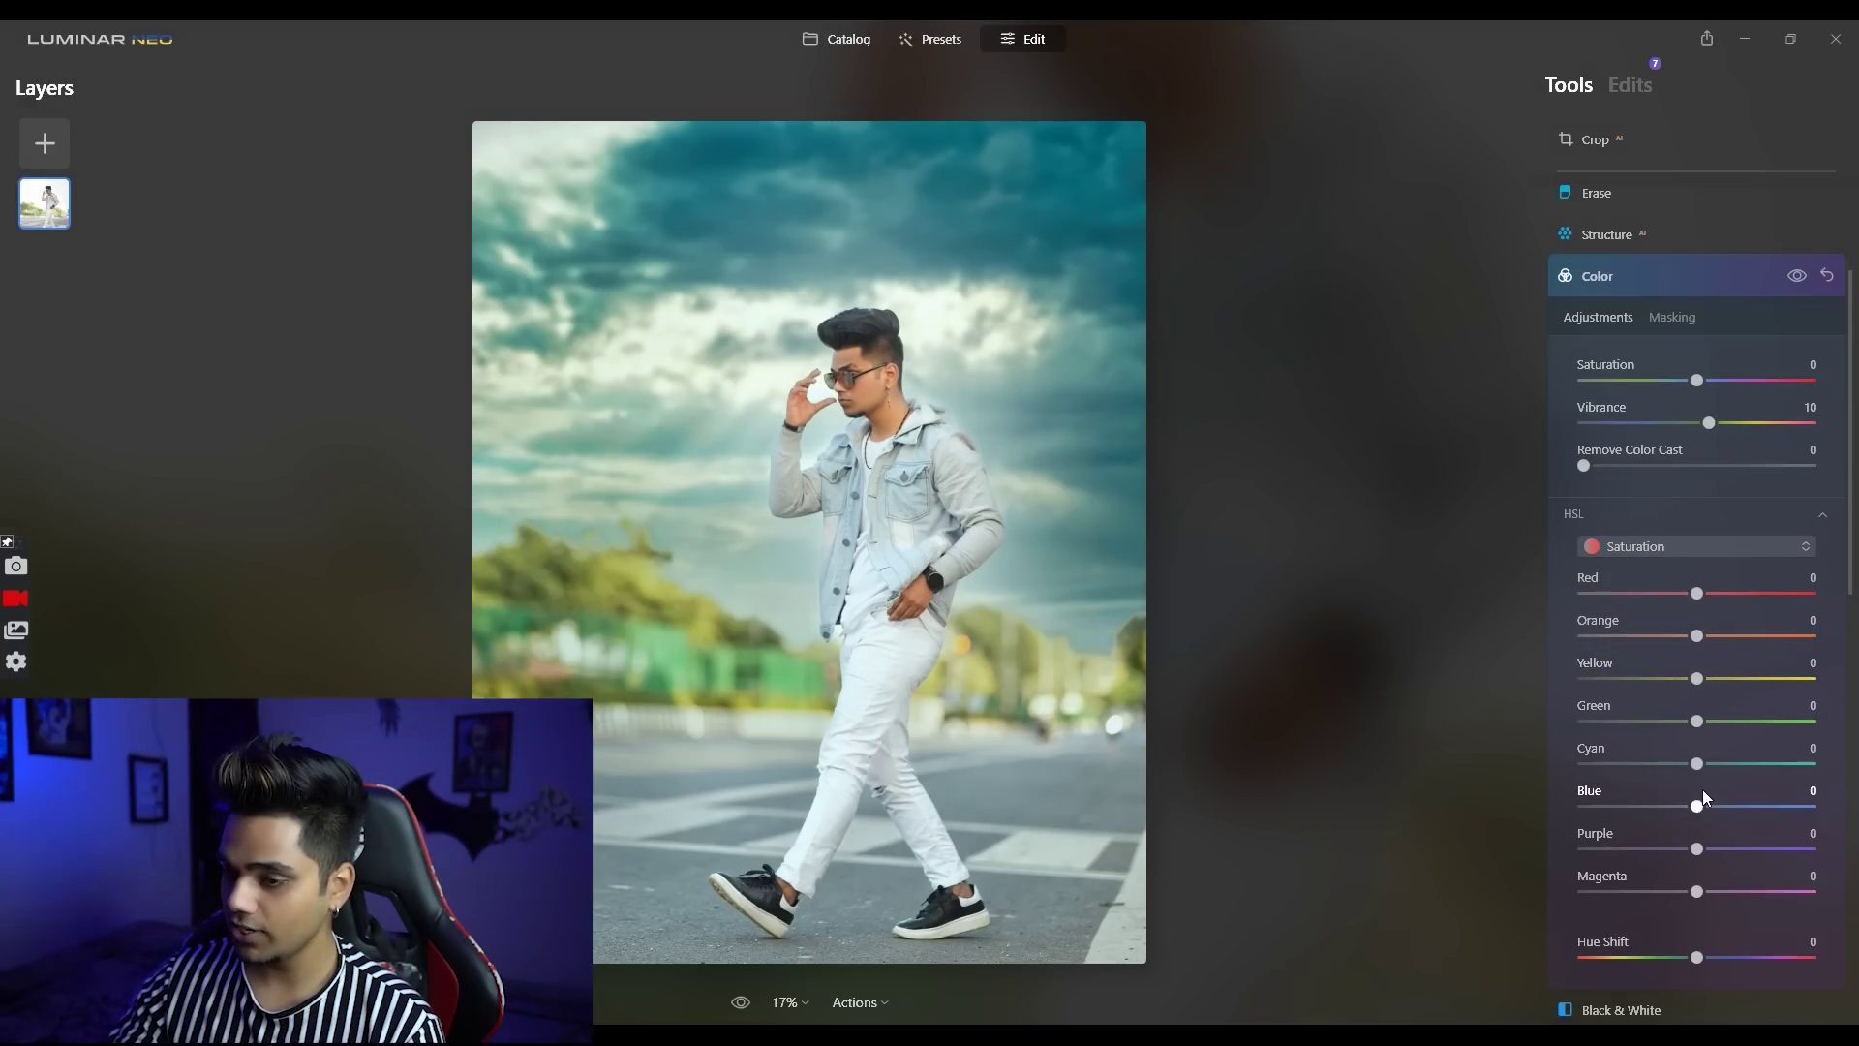
mouse_move(1698, 806)
left_mouse_down()
mouse_move(1761, 806)
mouse_move(1699, 769)
left_mouse_up()
left_click(1749, 807)
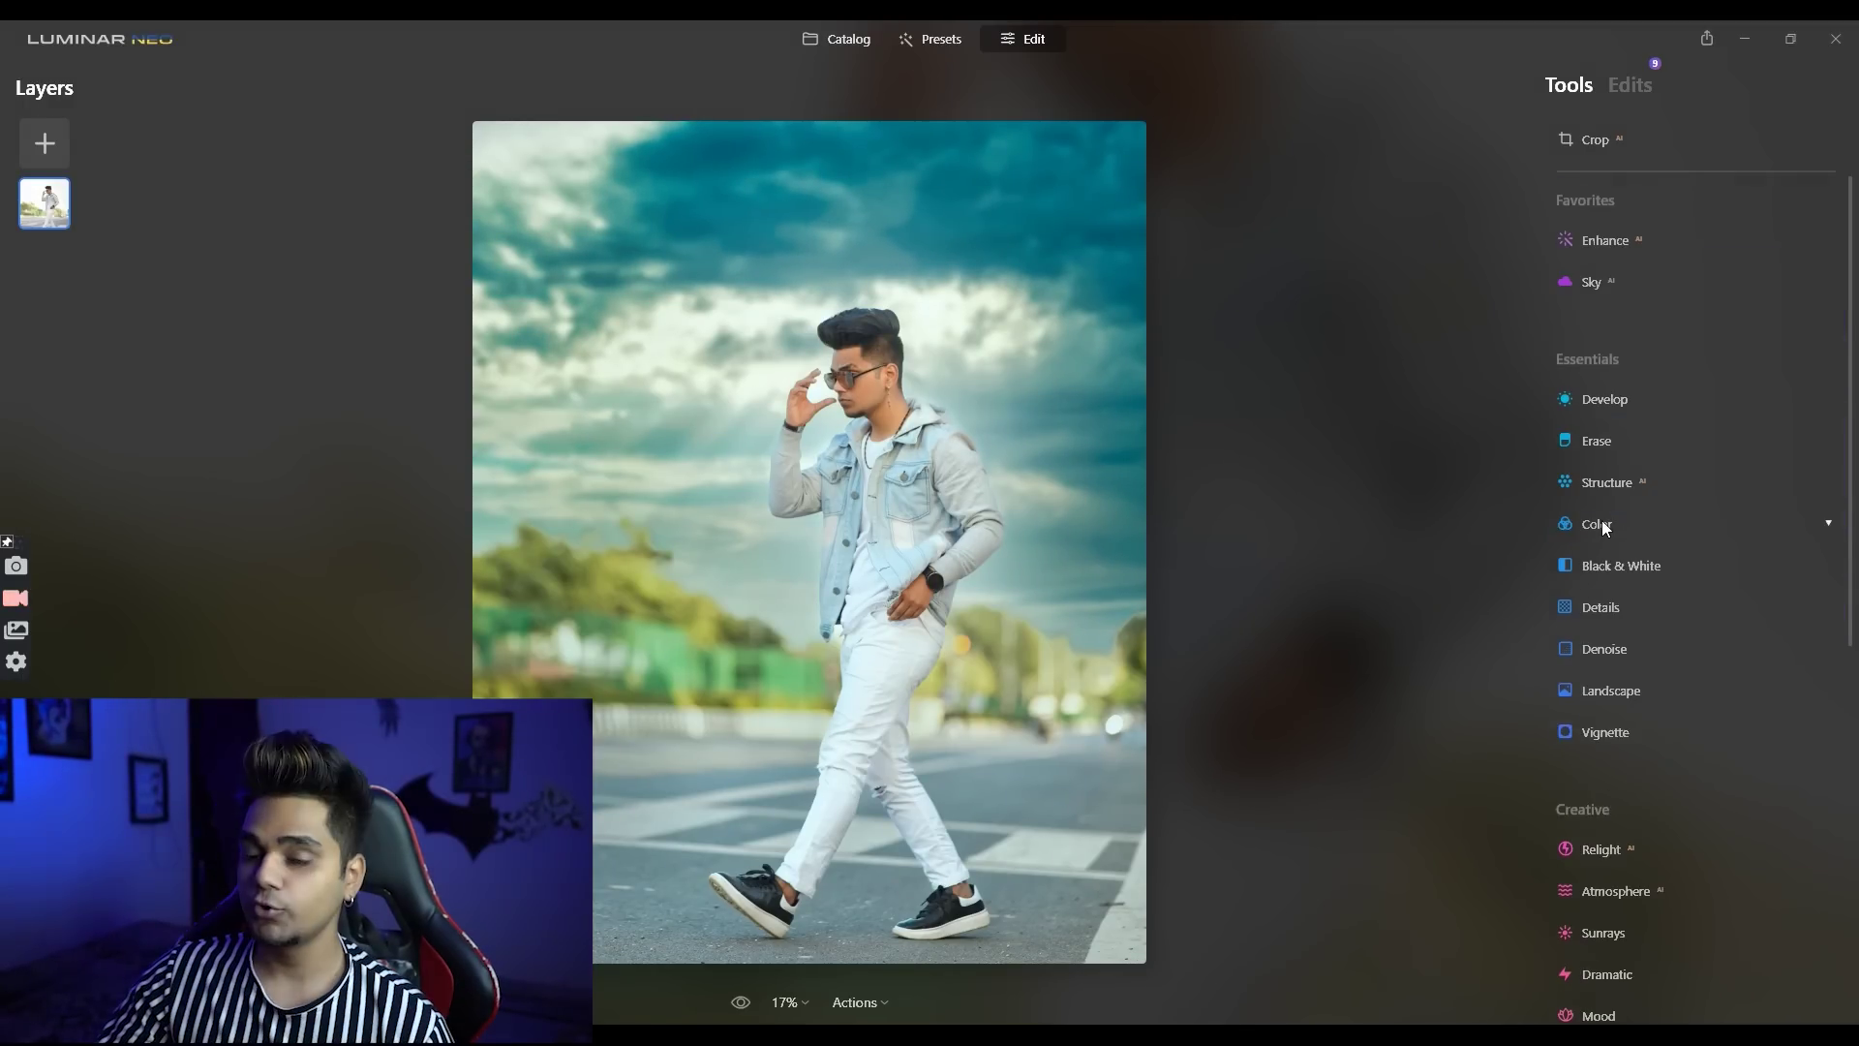
left_click(1601, 520)
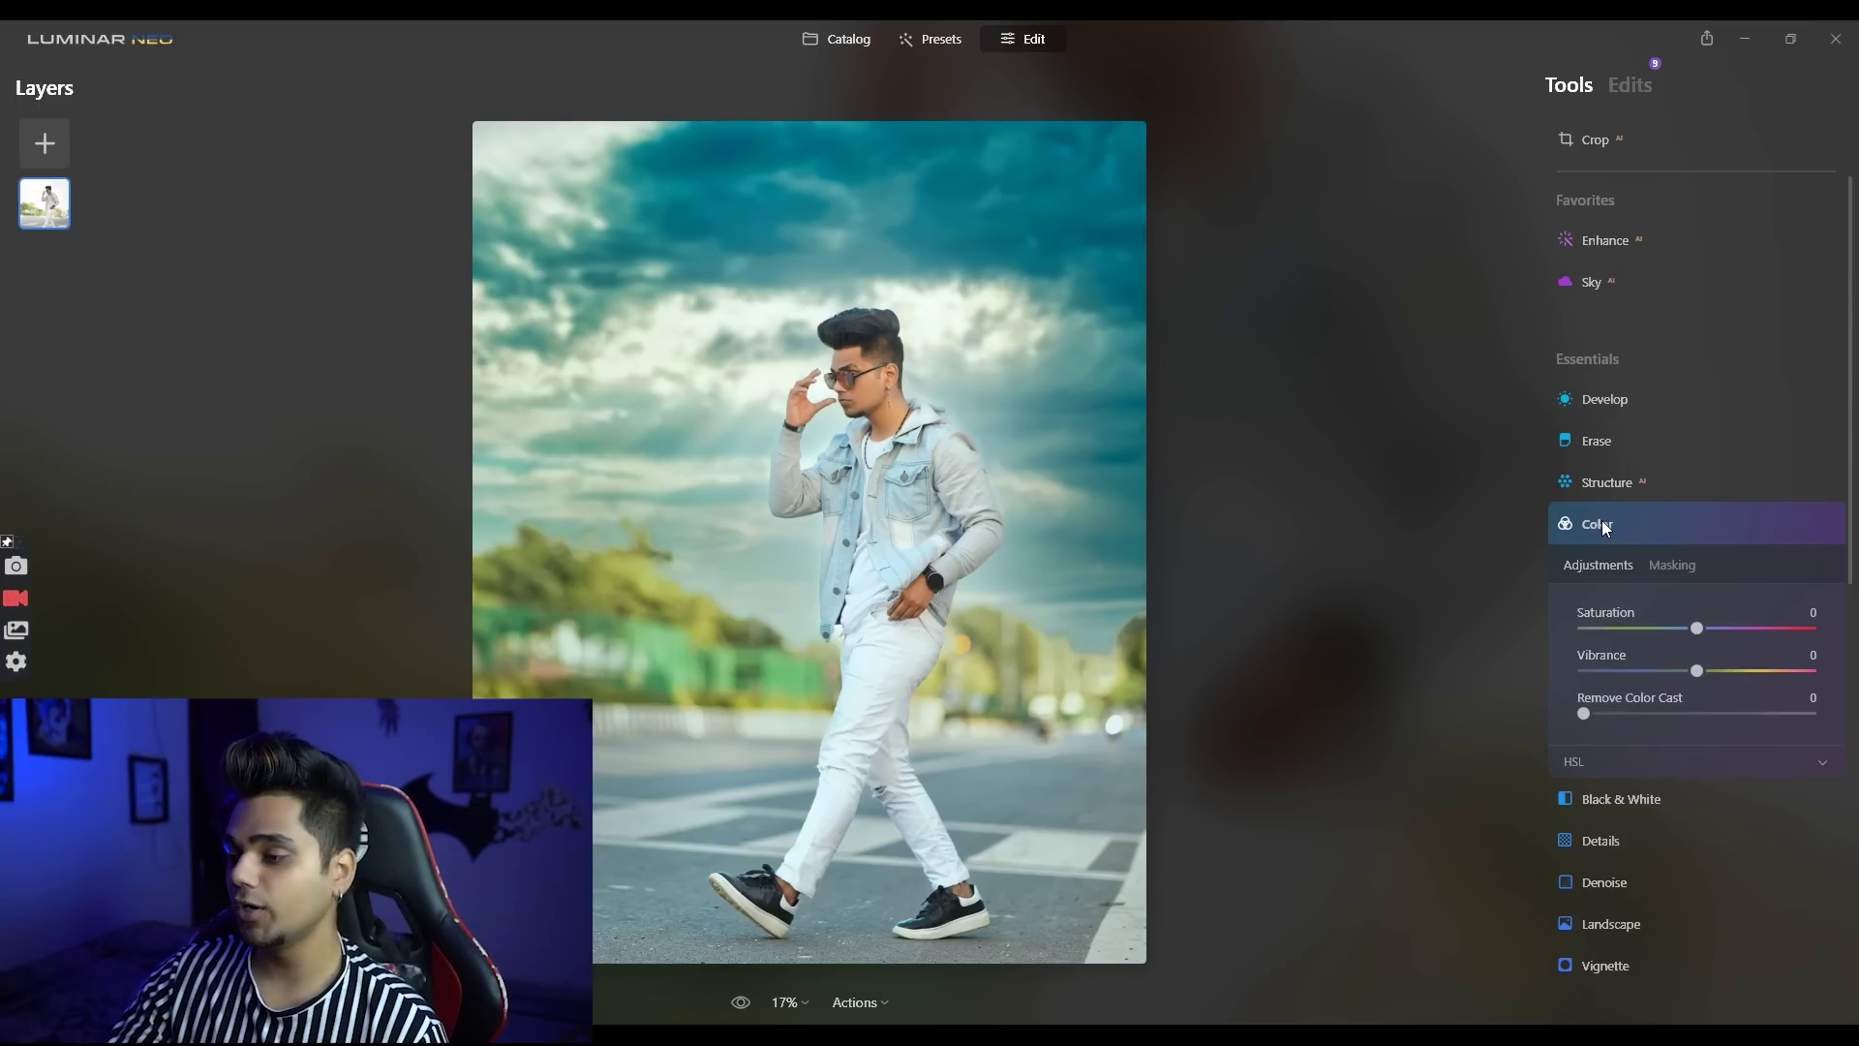
left_click(1601, 520)
Step: Apply Toning with Saturation 16 and Hue 208 for Shadows, and Saturation 10 and Hue 80 for Highlights
scroll(1700, 581, "down", 5)
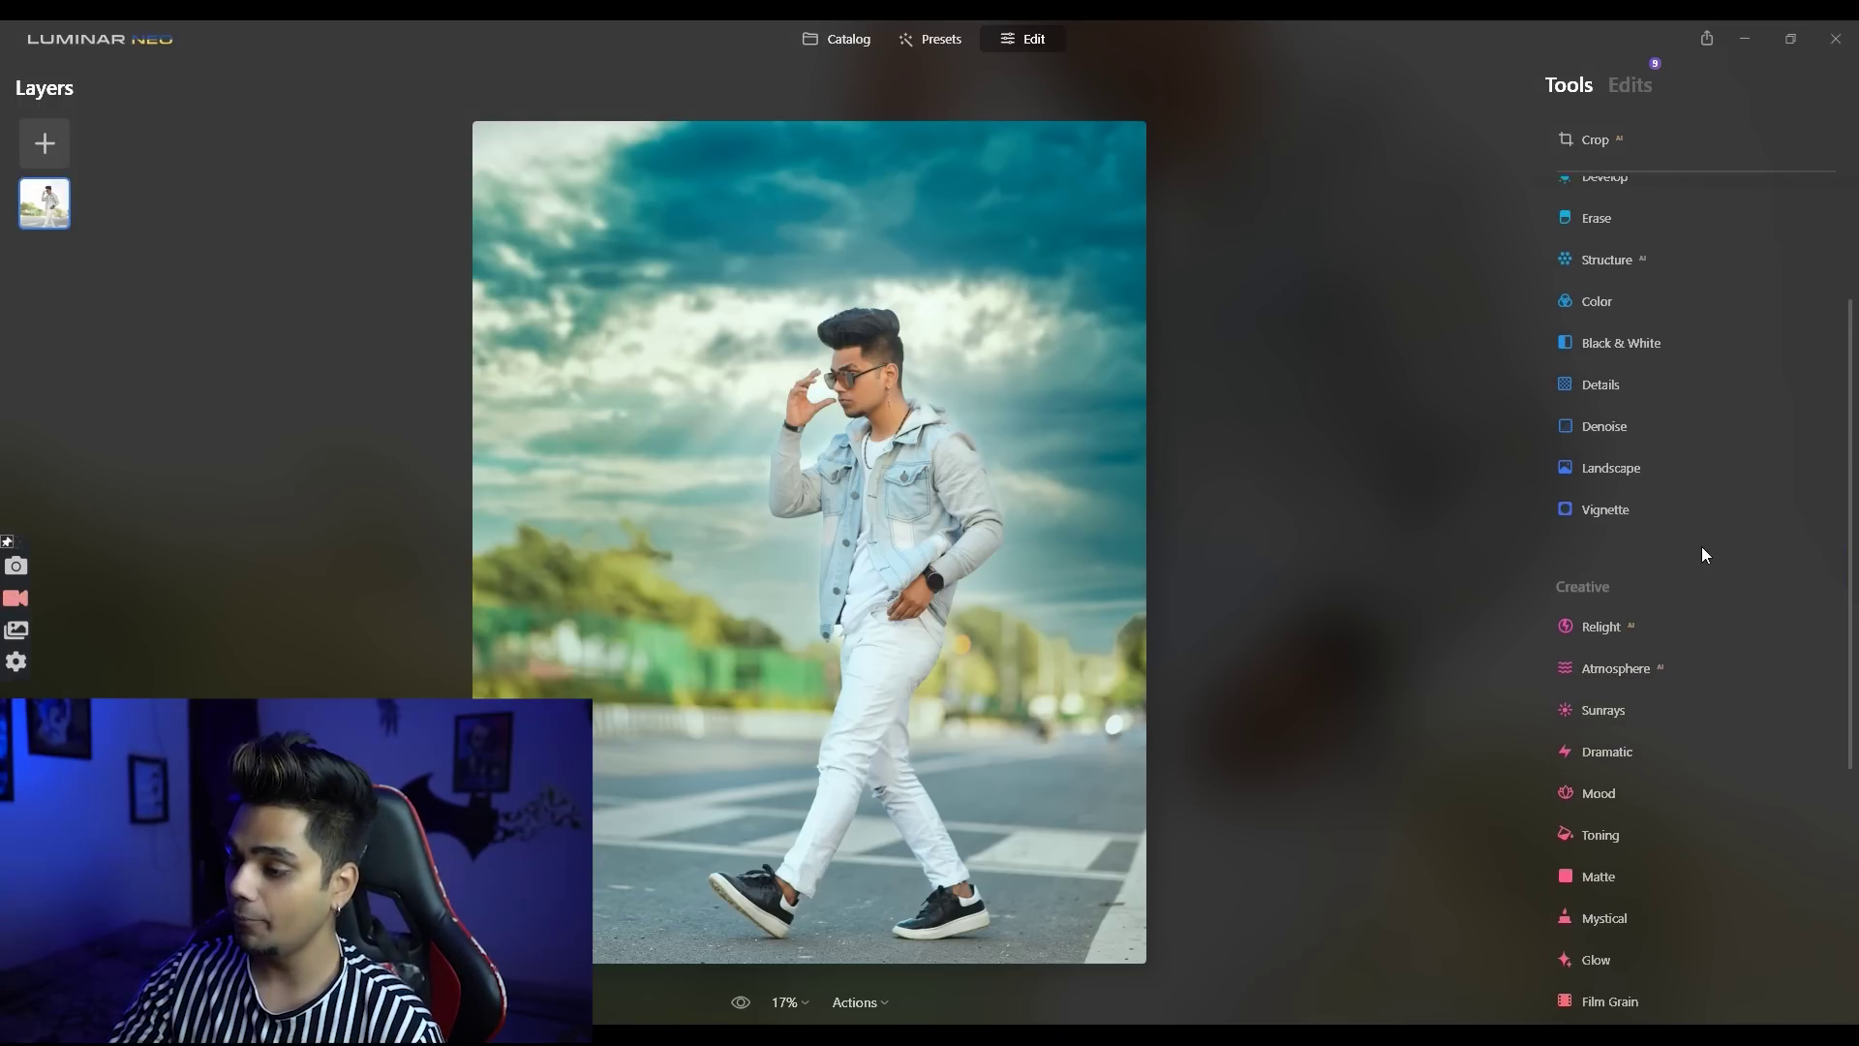
left_click(1625, 603)
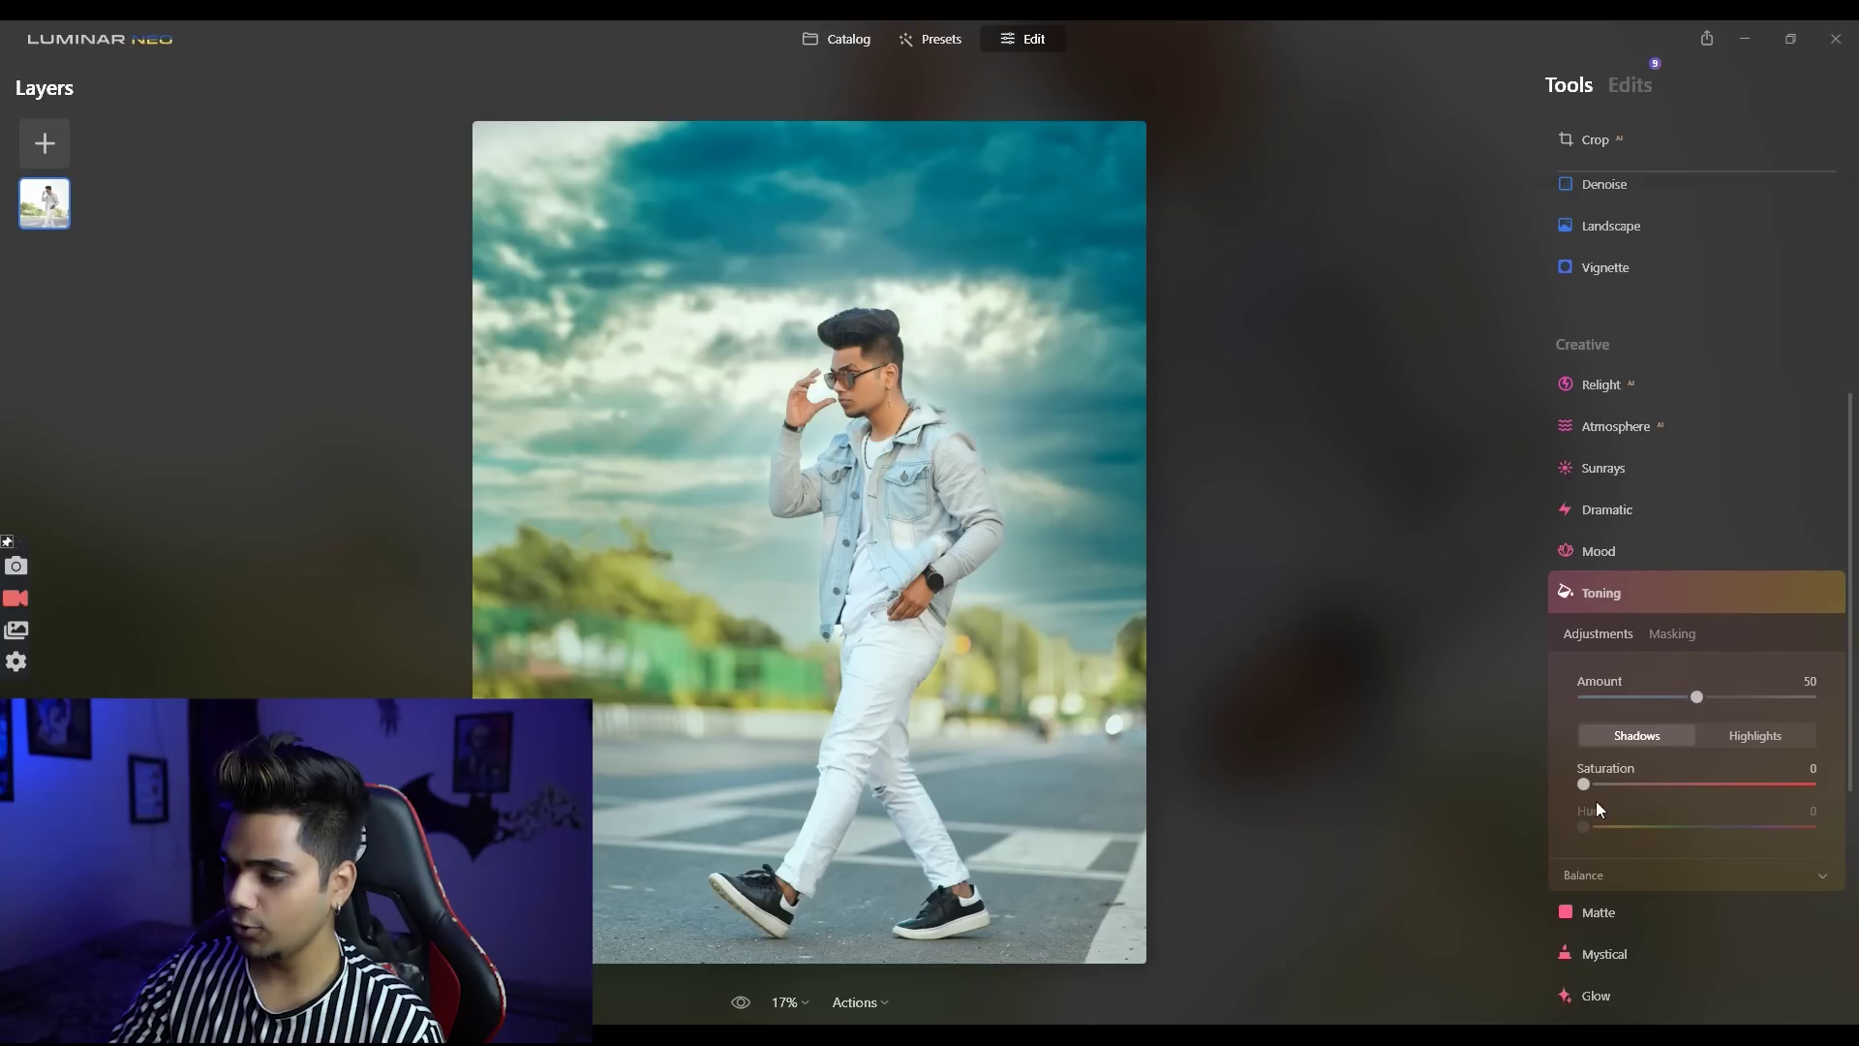
left_click_drag(1607, 829, 1713, 827)
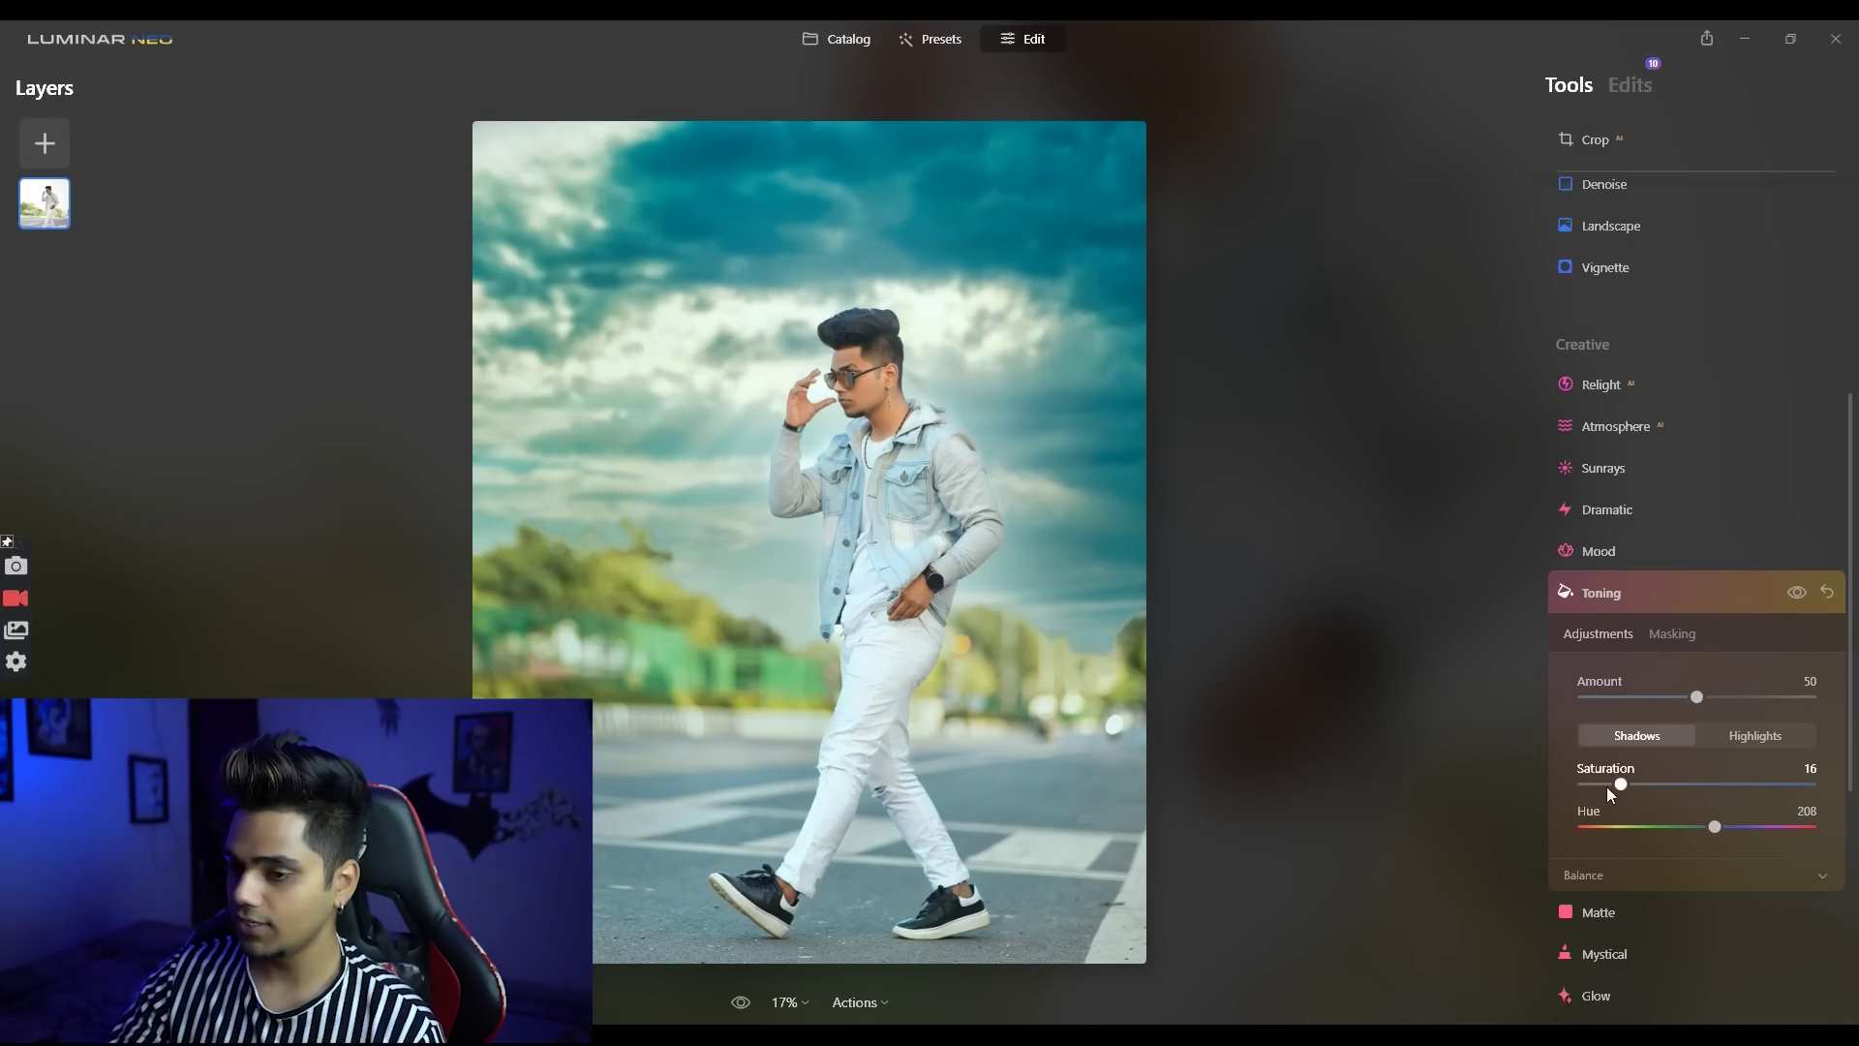
left_click(1728, 734)
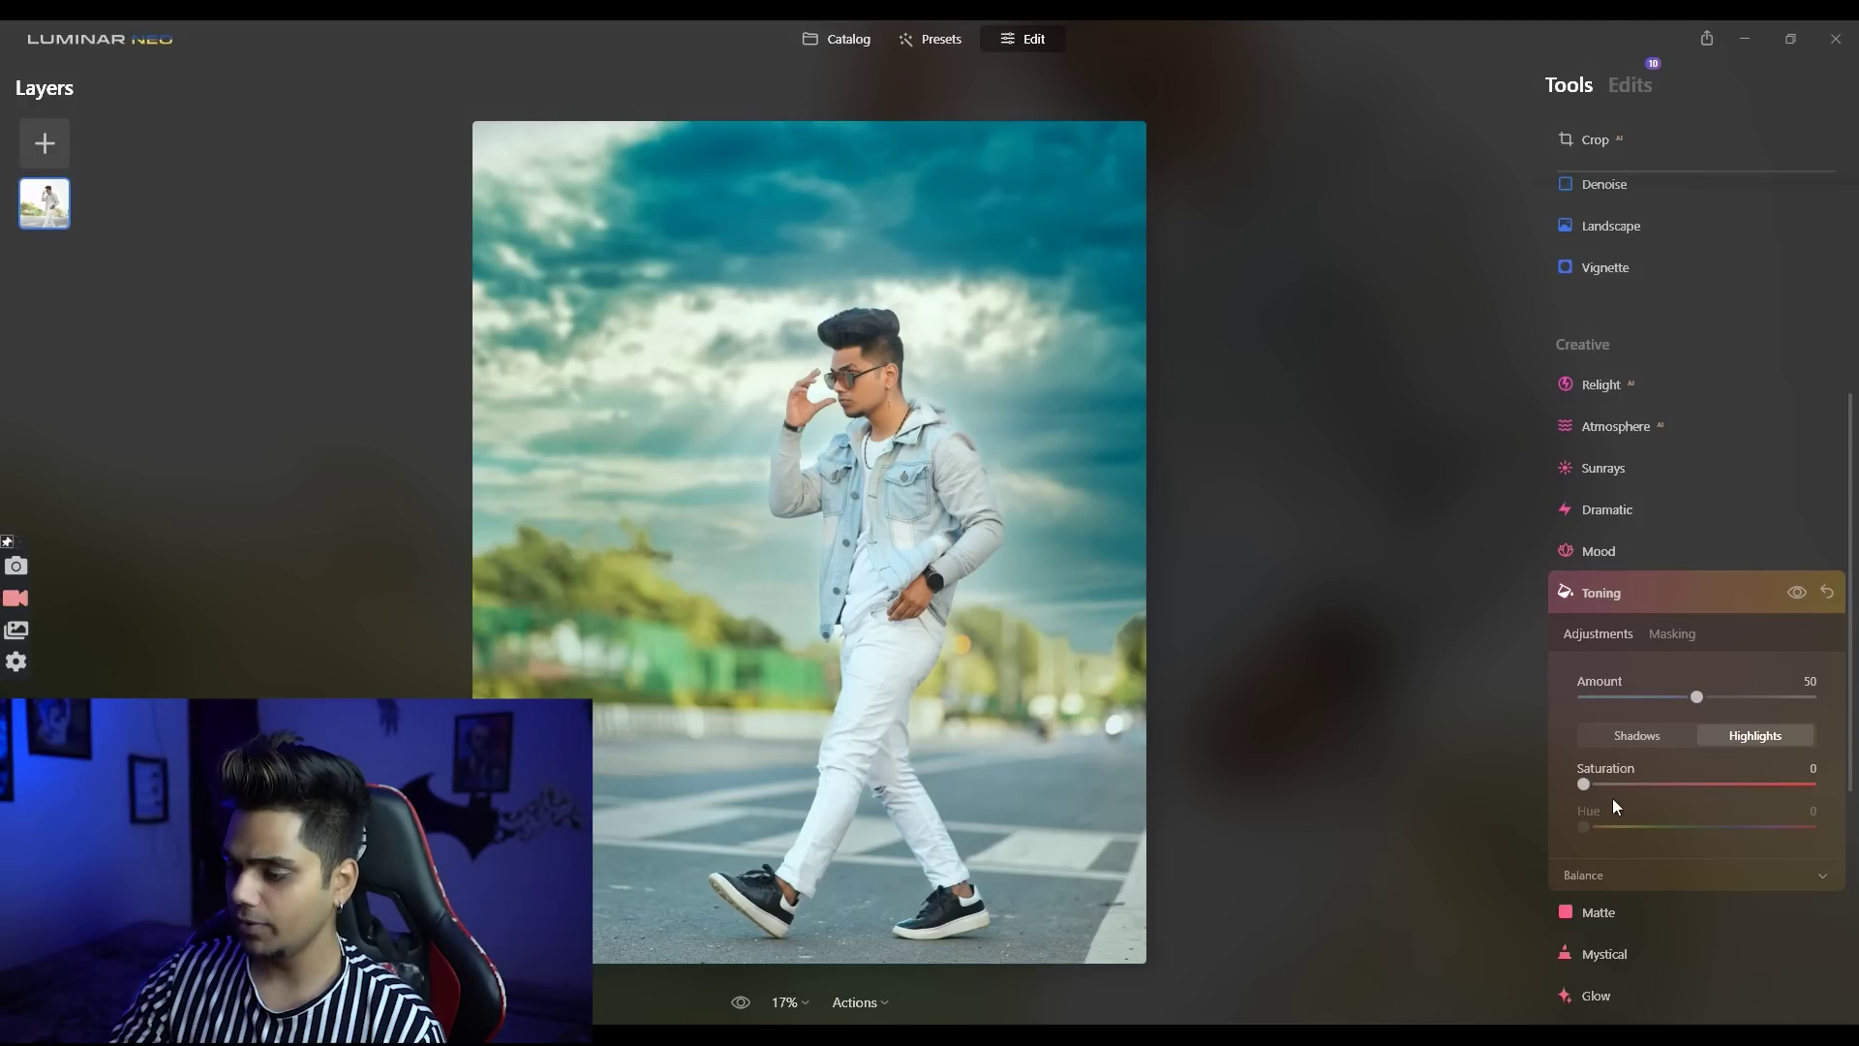
left_click_drag(1602, 826, 1626, 827)
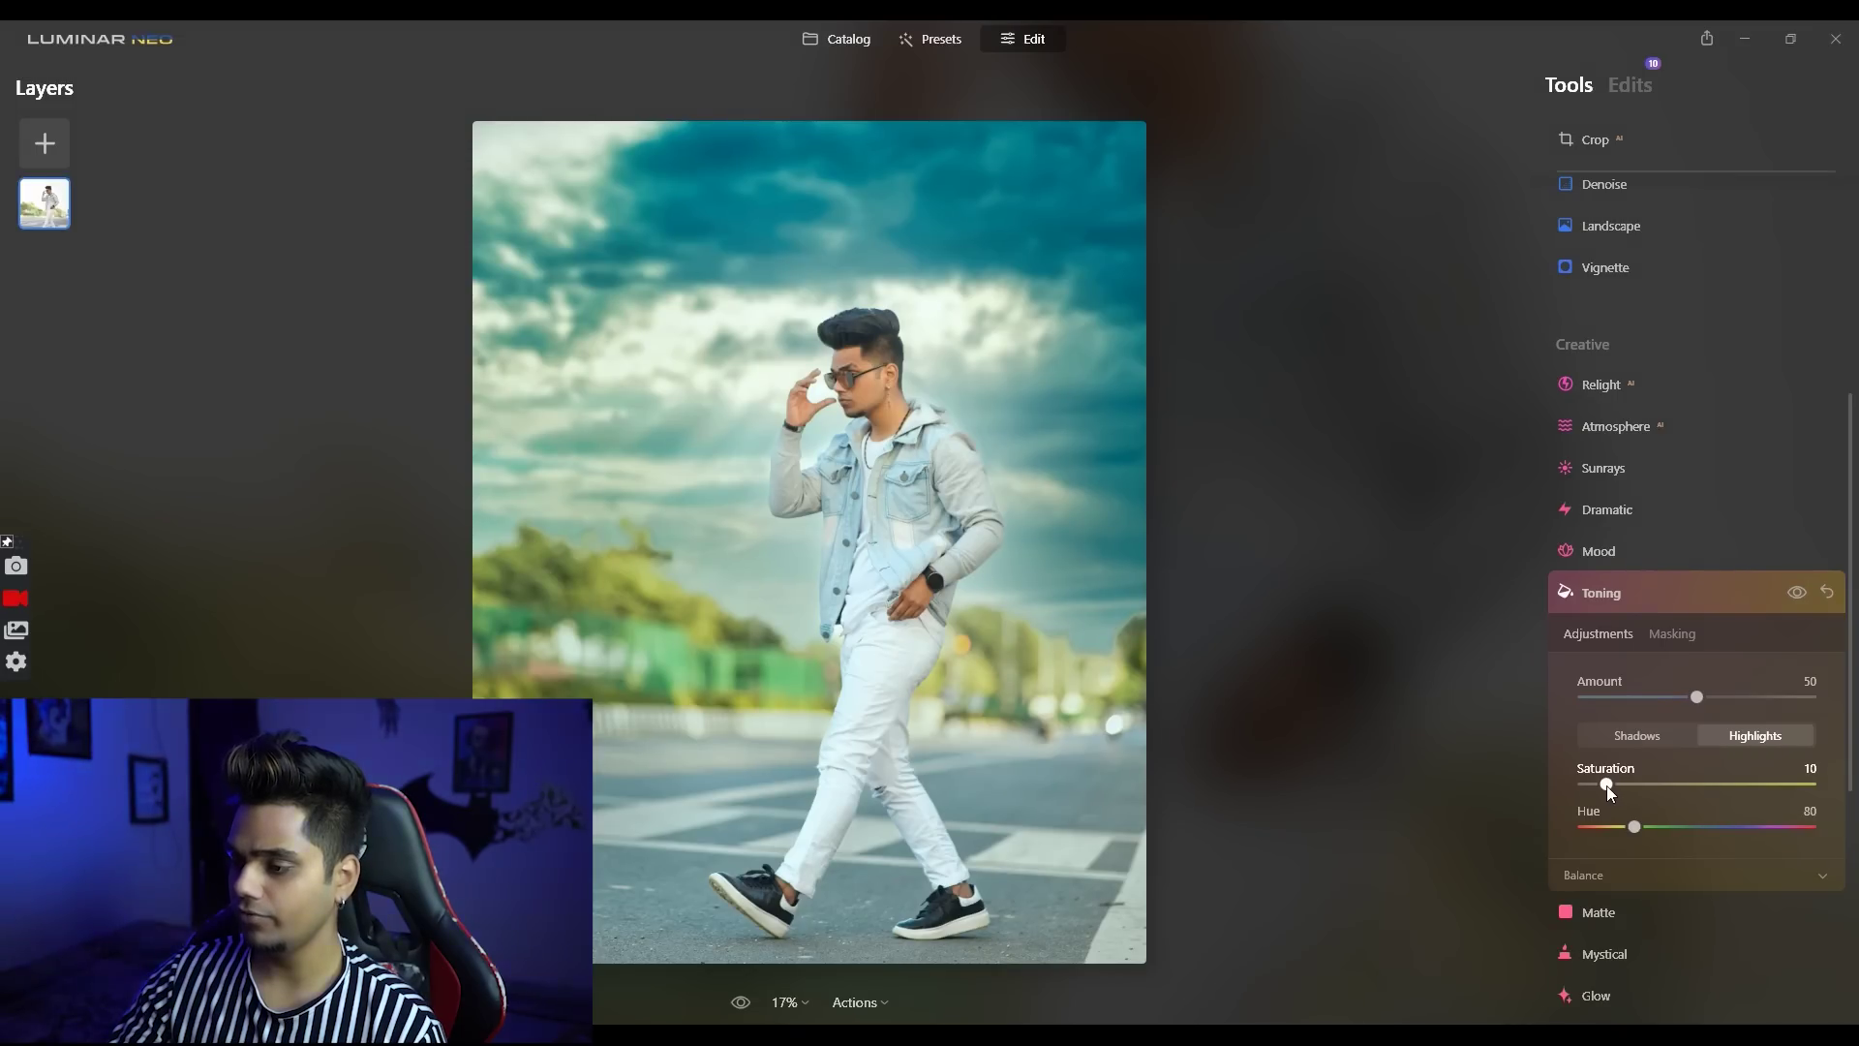
left_click(1593, 592)
Step: Apply the Dramatic effect to the photo with Amount 13
scroll(1647, 587, "up", 5)
scroll(1677, 589, "down", 4)
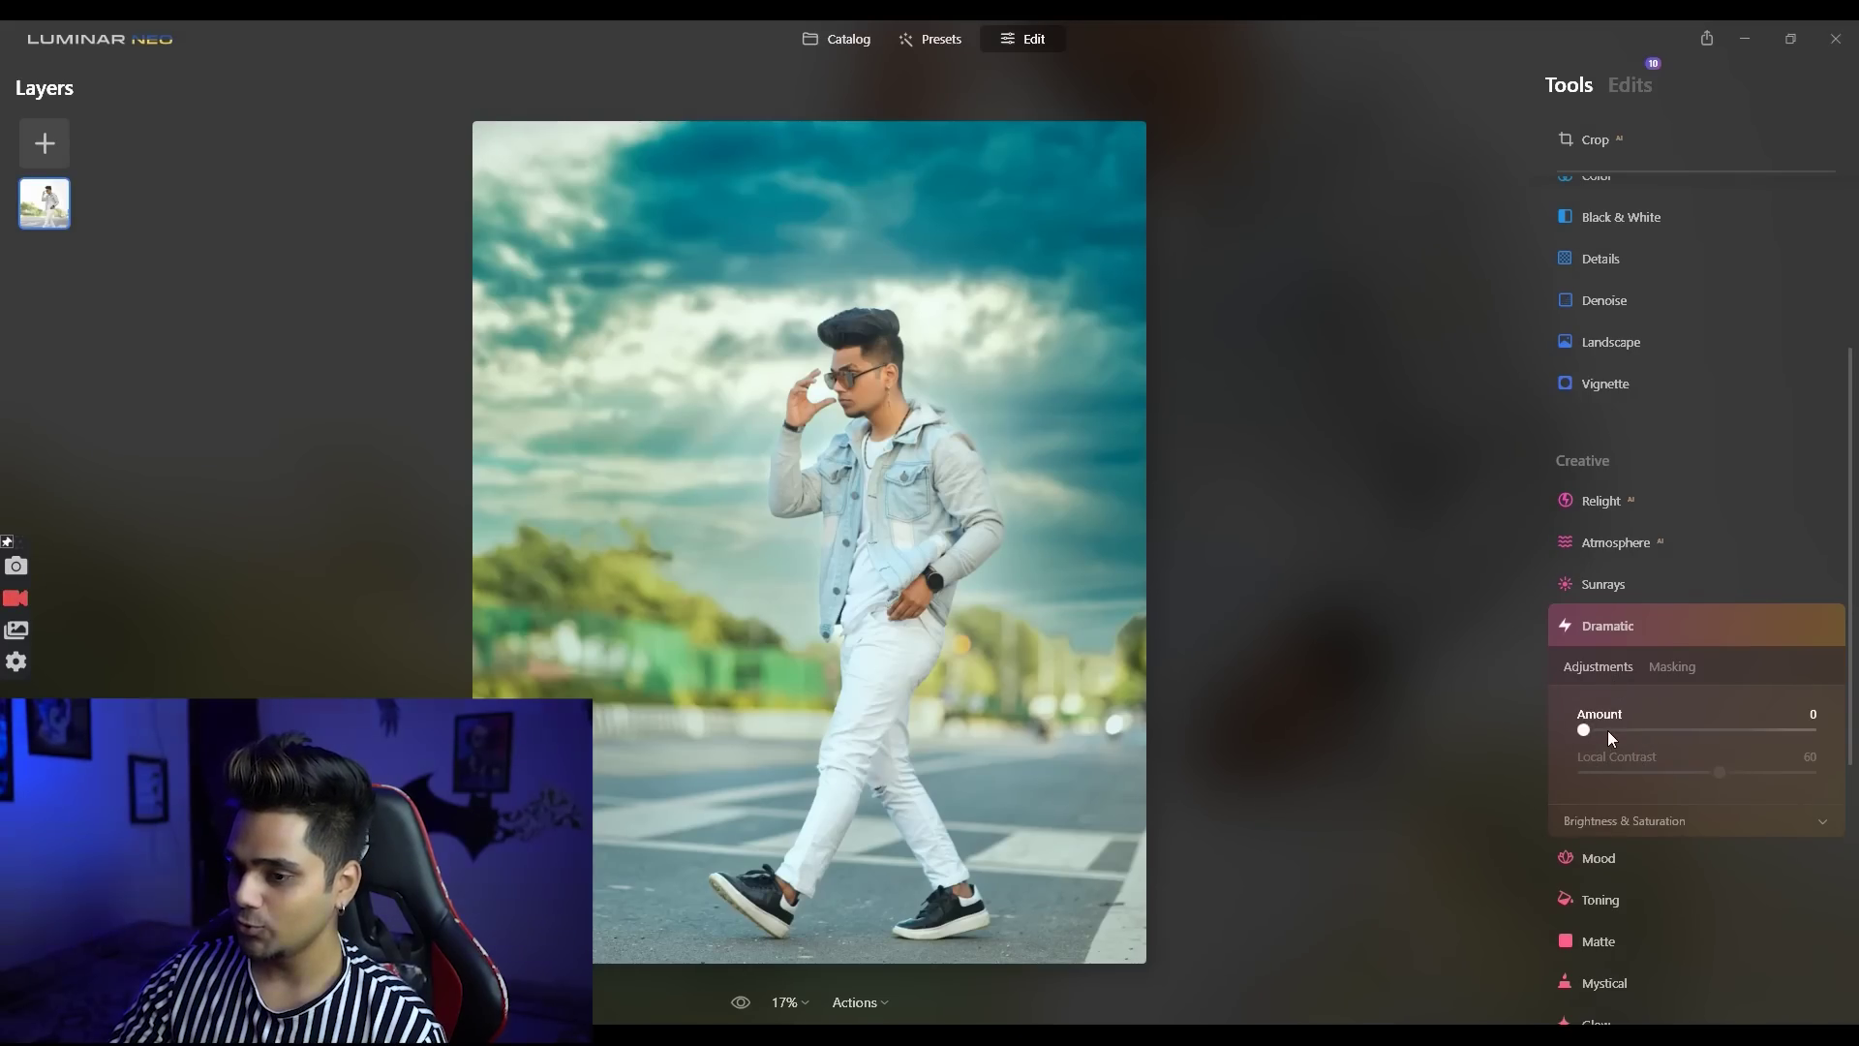
left_click(1609, 732)
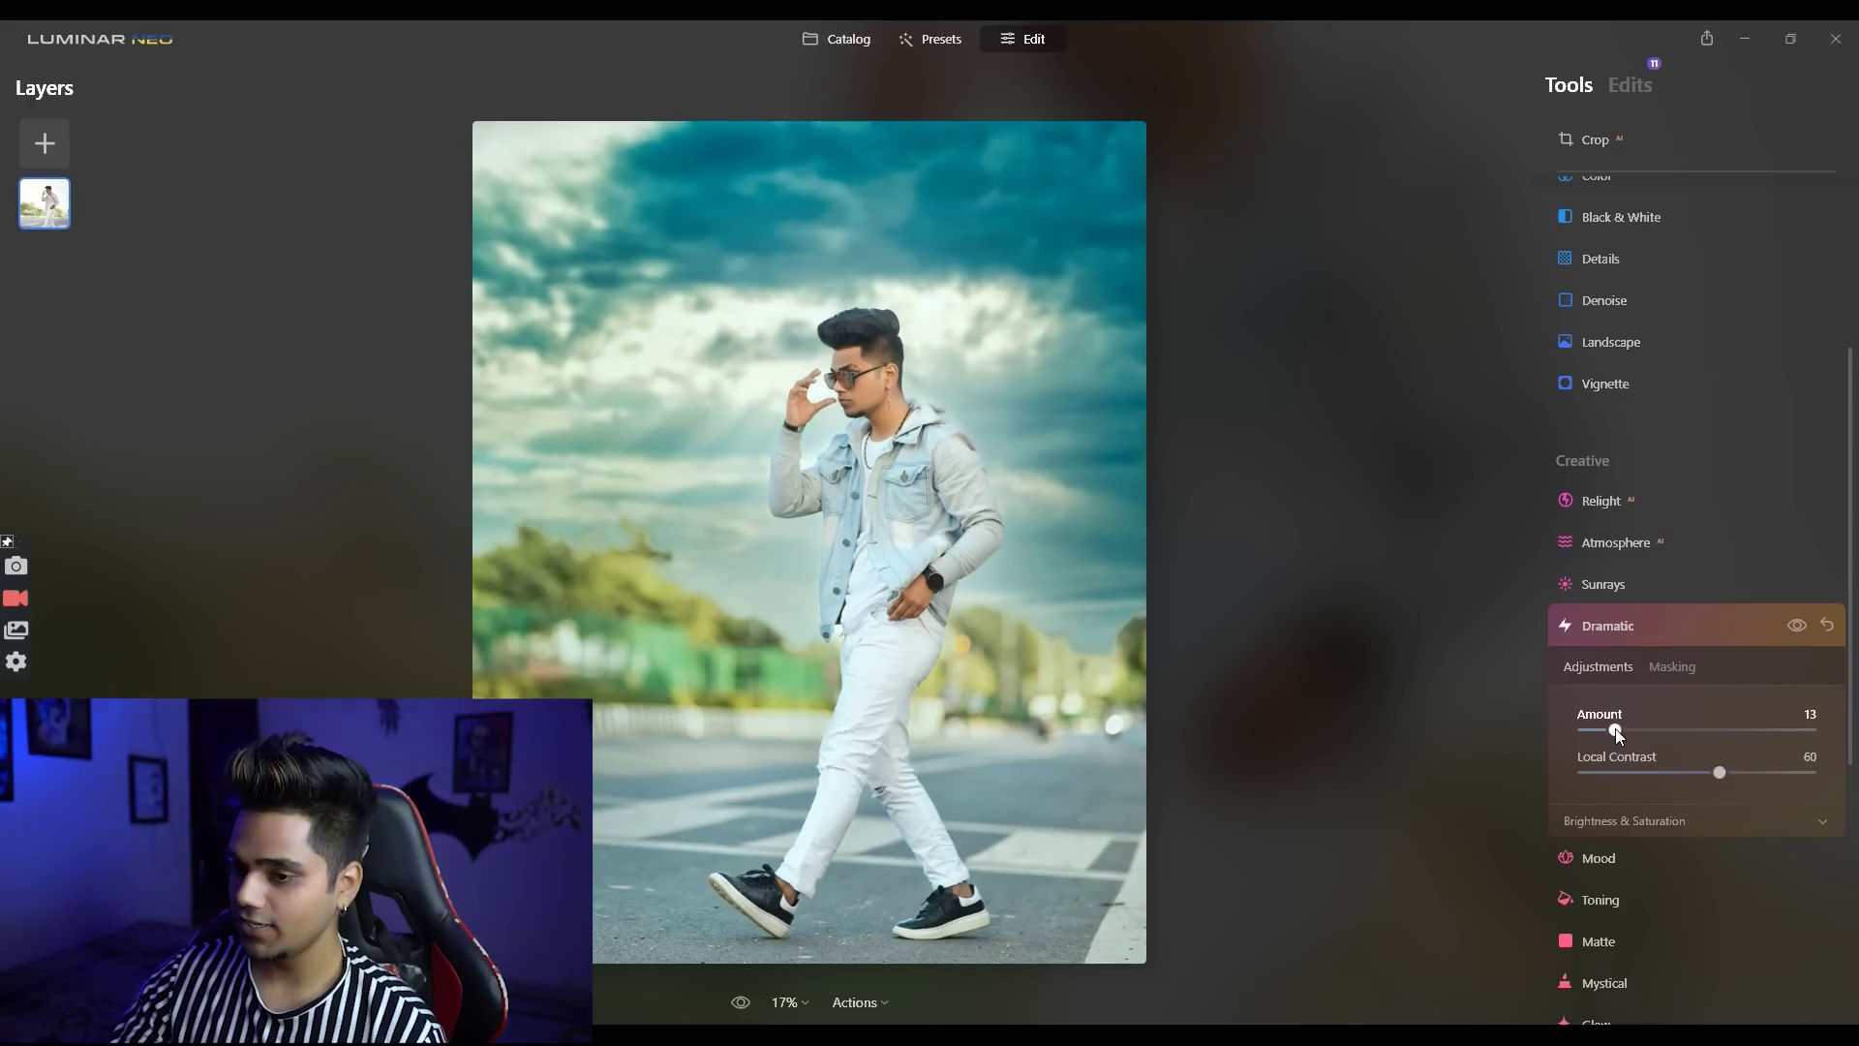
left_click_drag(1607, 728, 1614, 730)
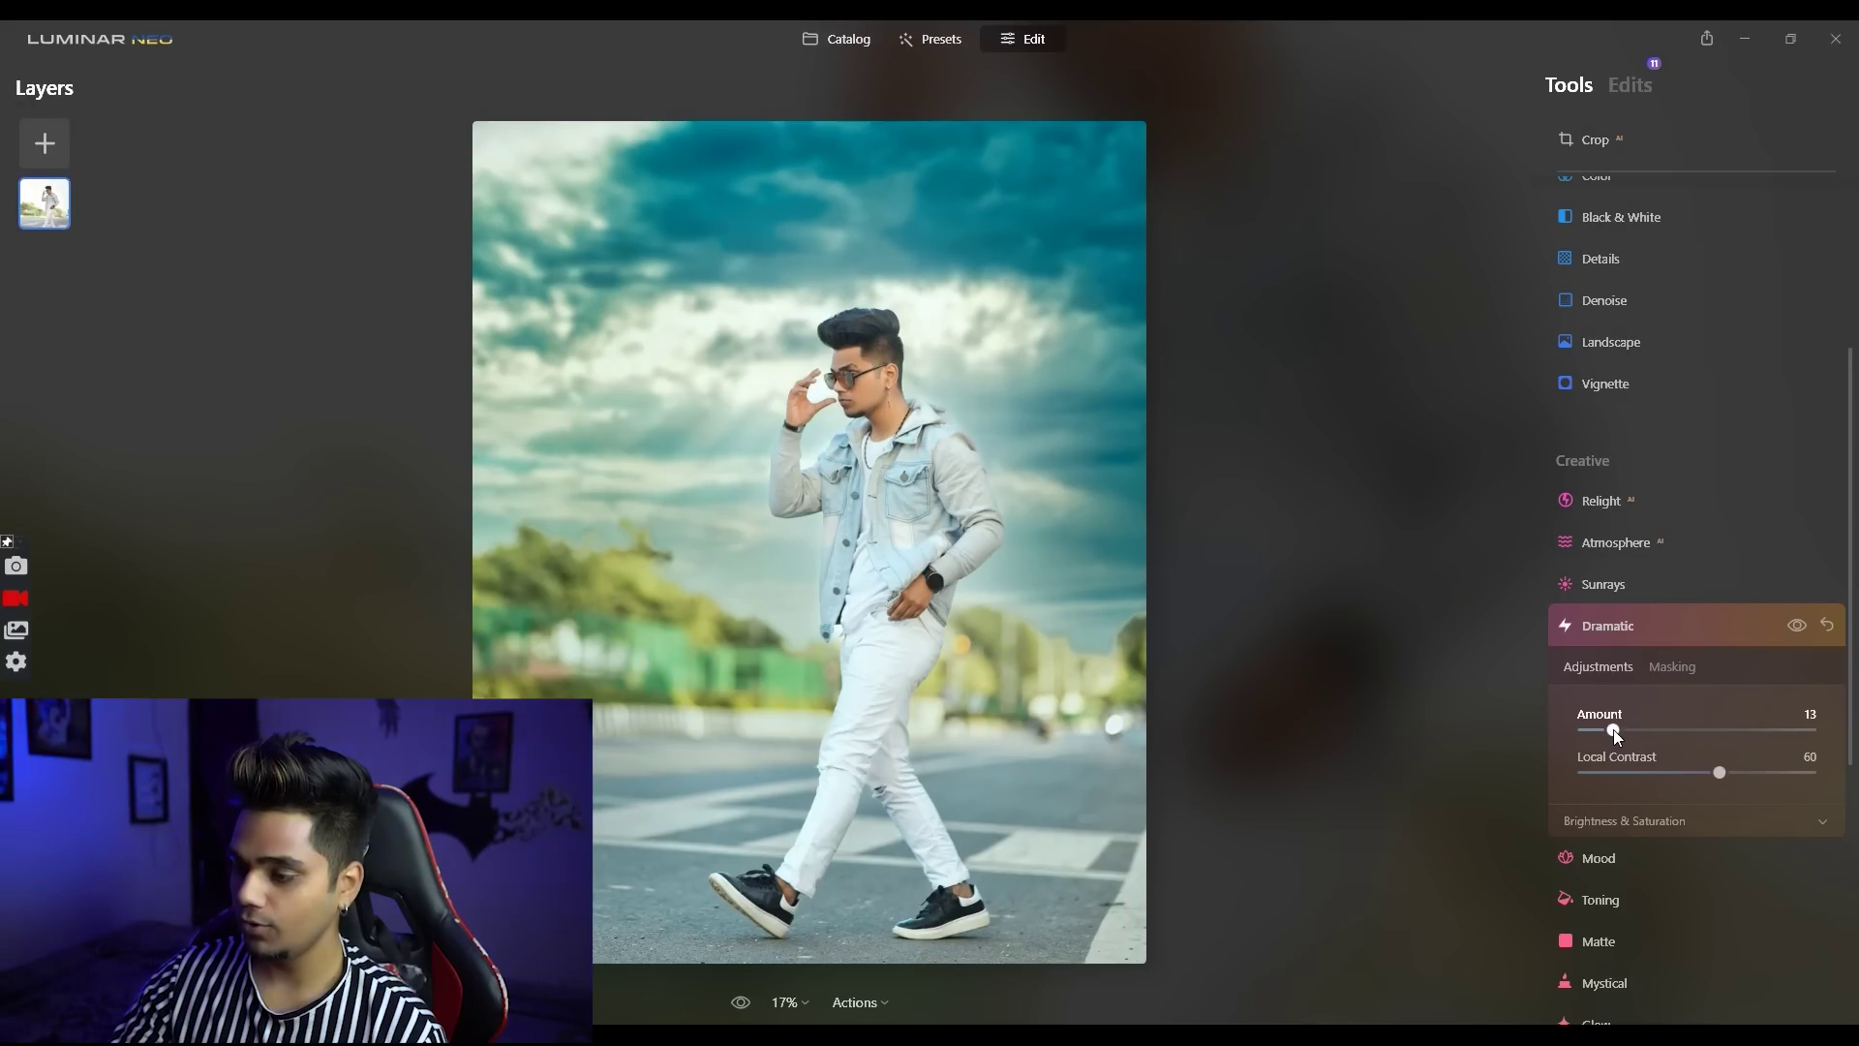
Step: Add Sunrays with the sun center in the bright clouds just behind the man's head and Amount 4
scroll(1656, 738, "up", 4)
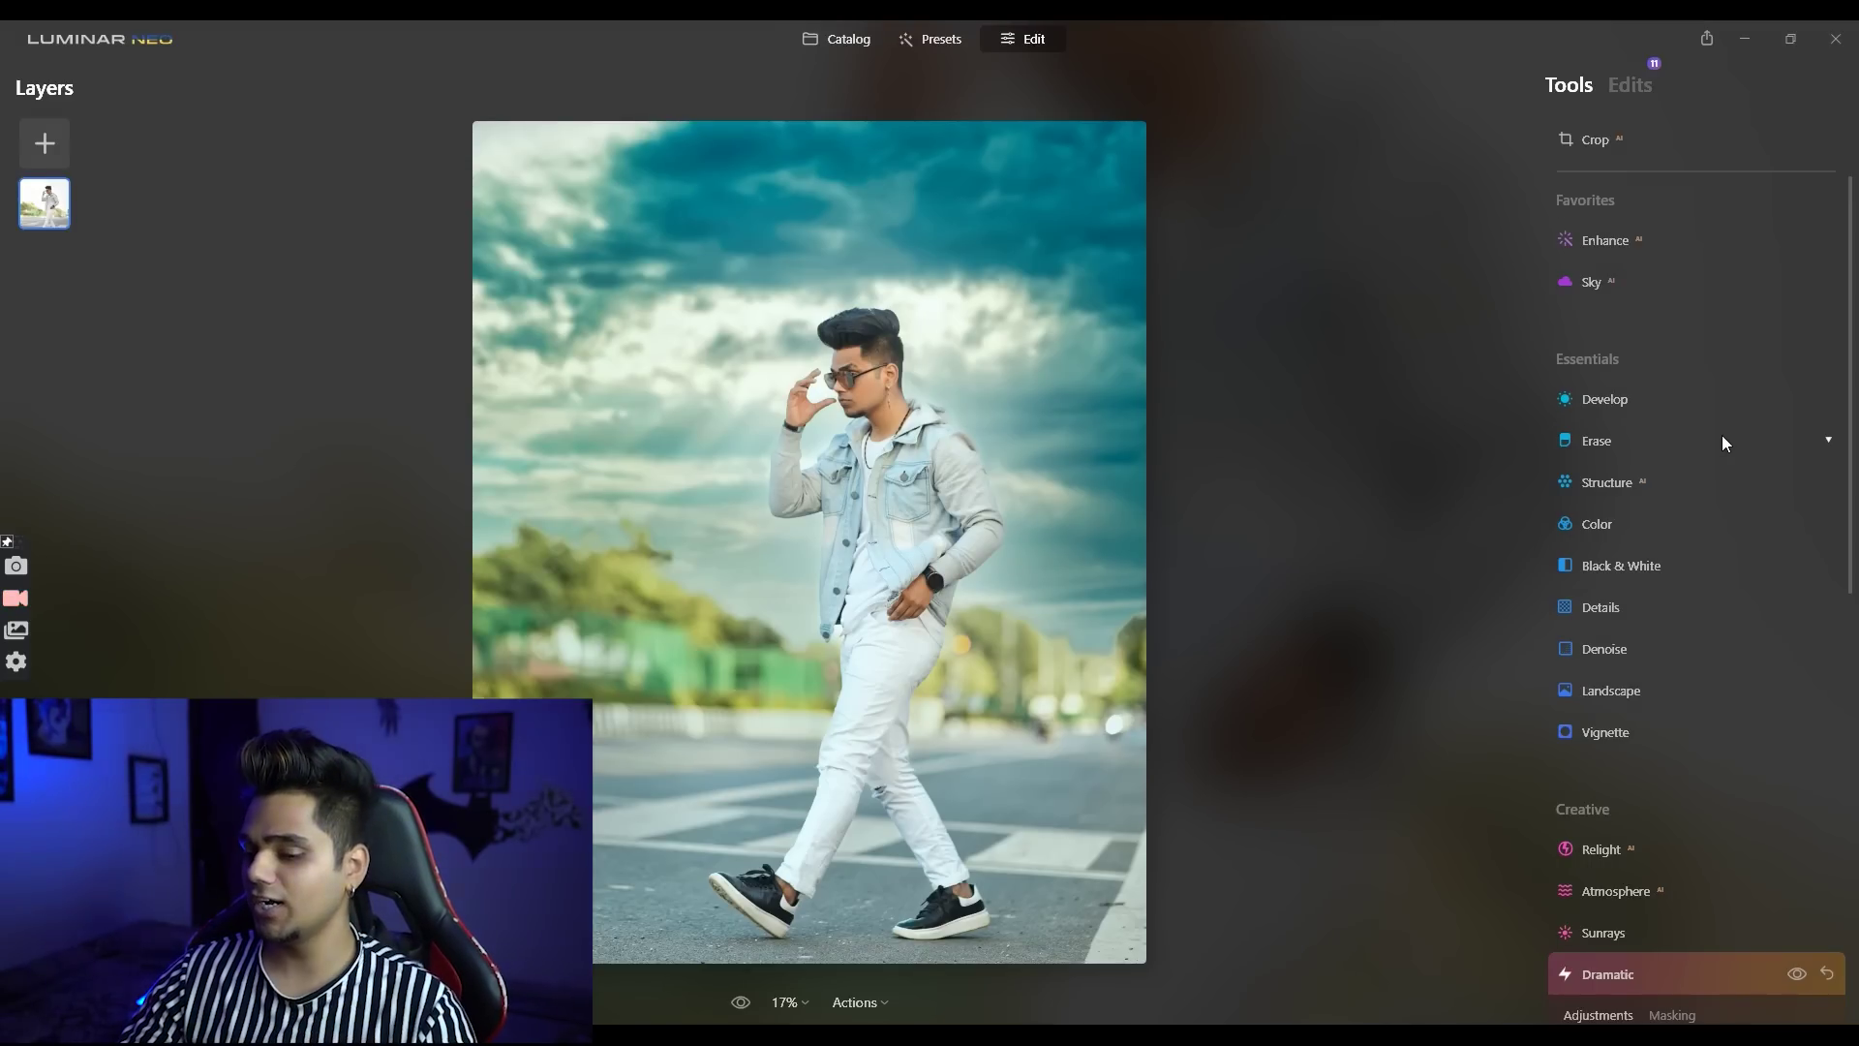
scroll(1722, 441, "down", 4)
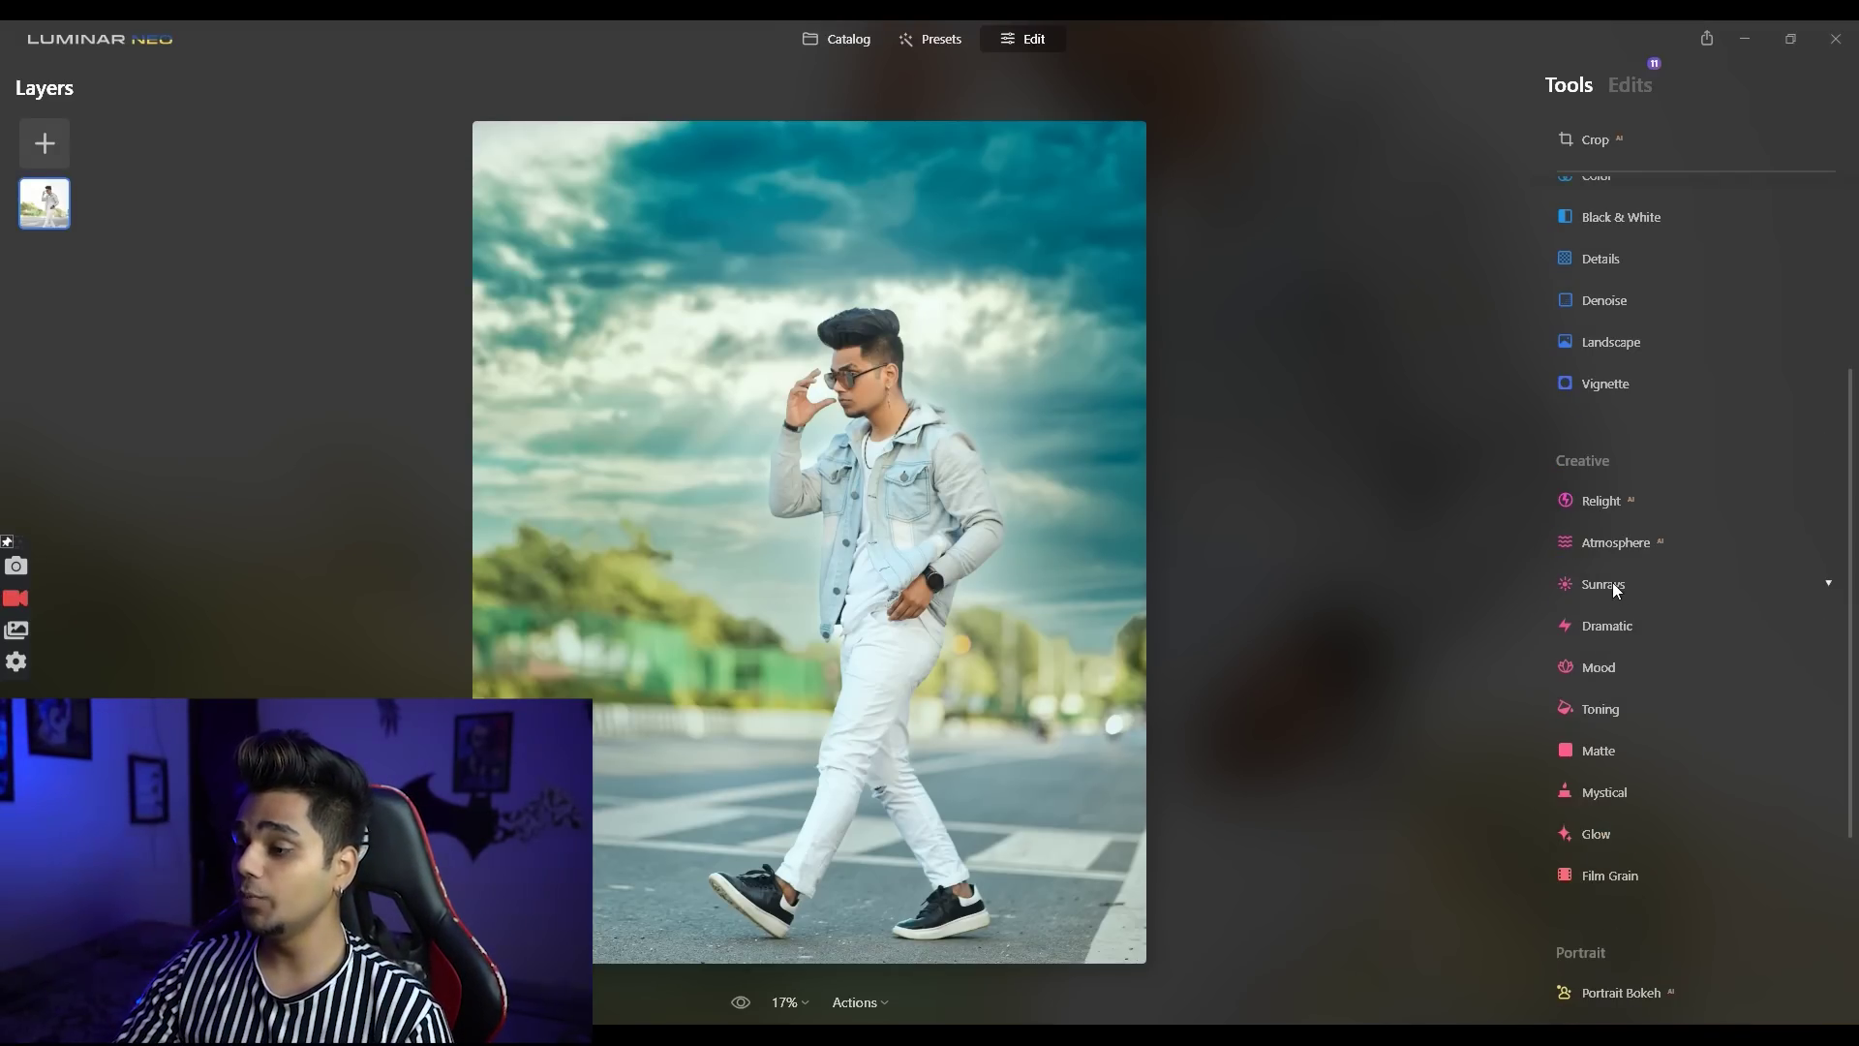
left_click(1612, 583)
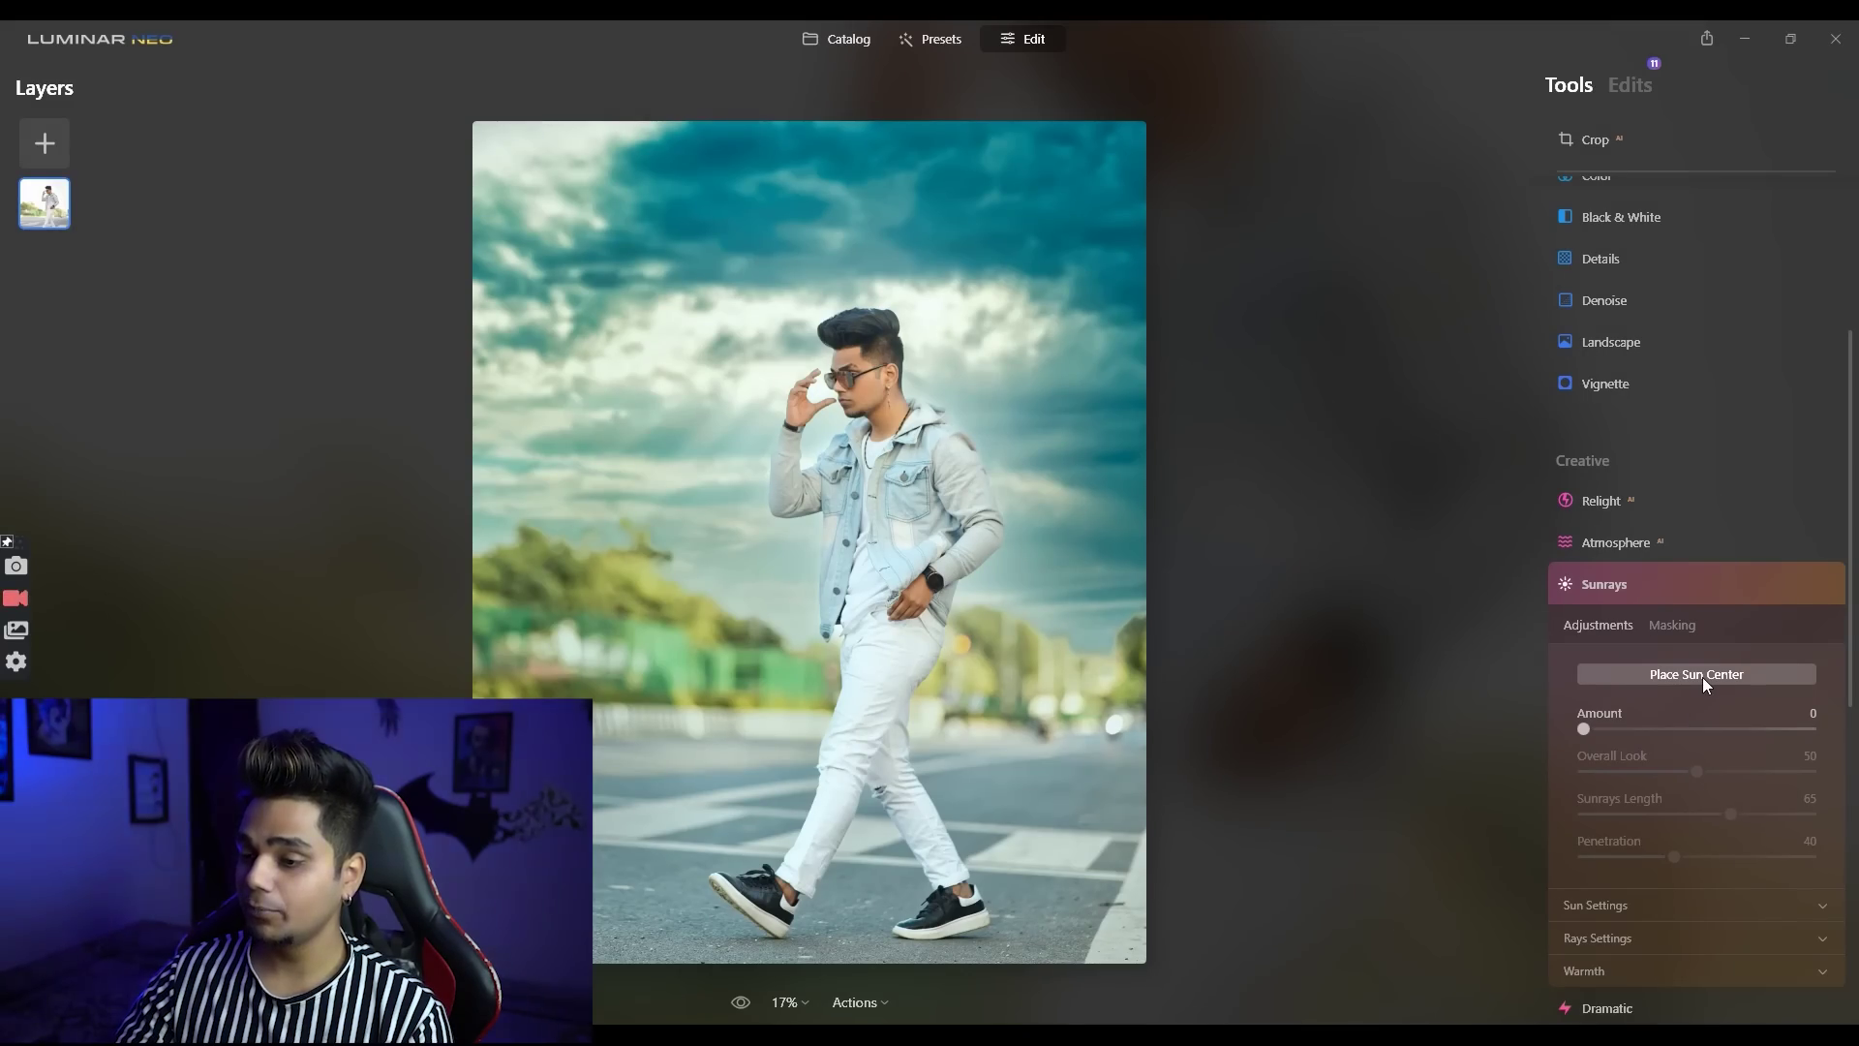
left_click(1701, 677)
mouse_move(673, 291)
left_mouse_down()
mouse_move(797, 287)
mouse_move(929, 323)
mouse_move(888, 320)
mouse_move(920, 295)
left_mouse_up()
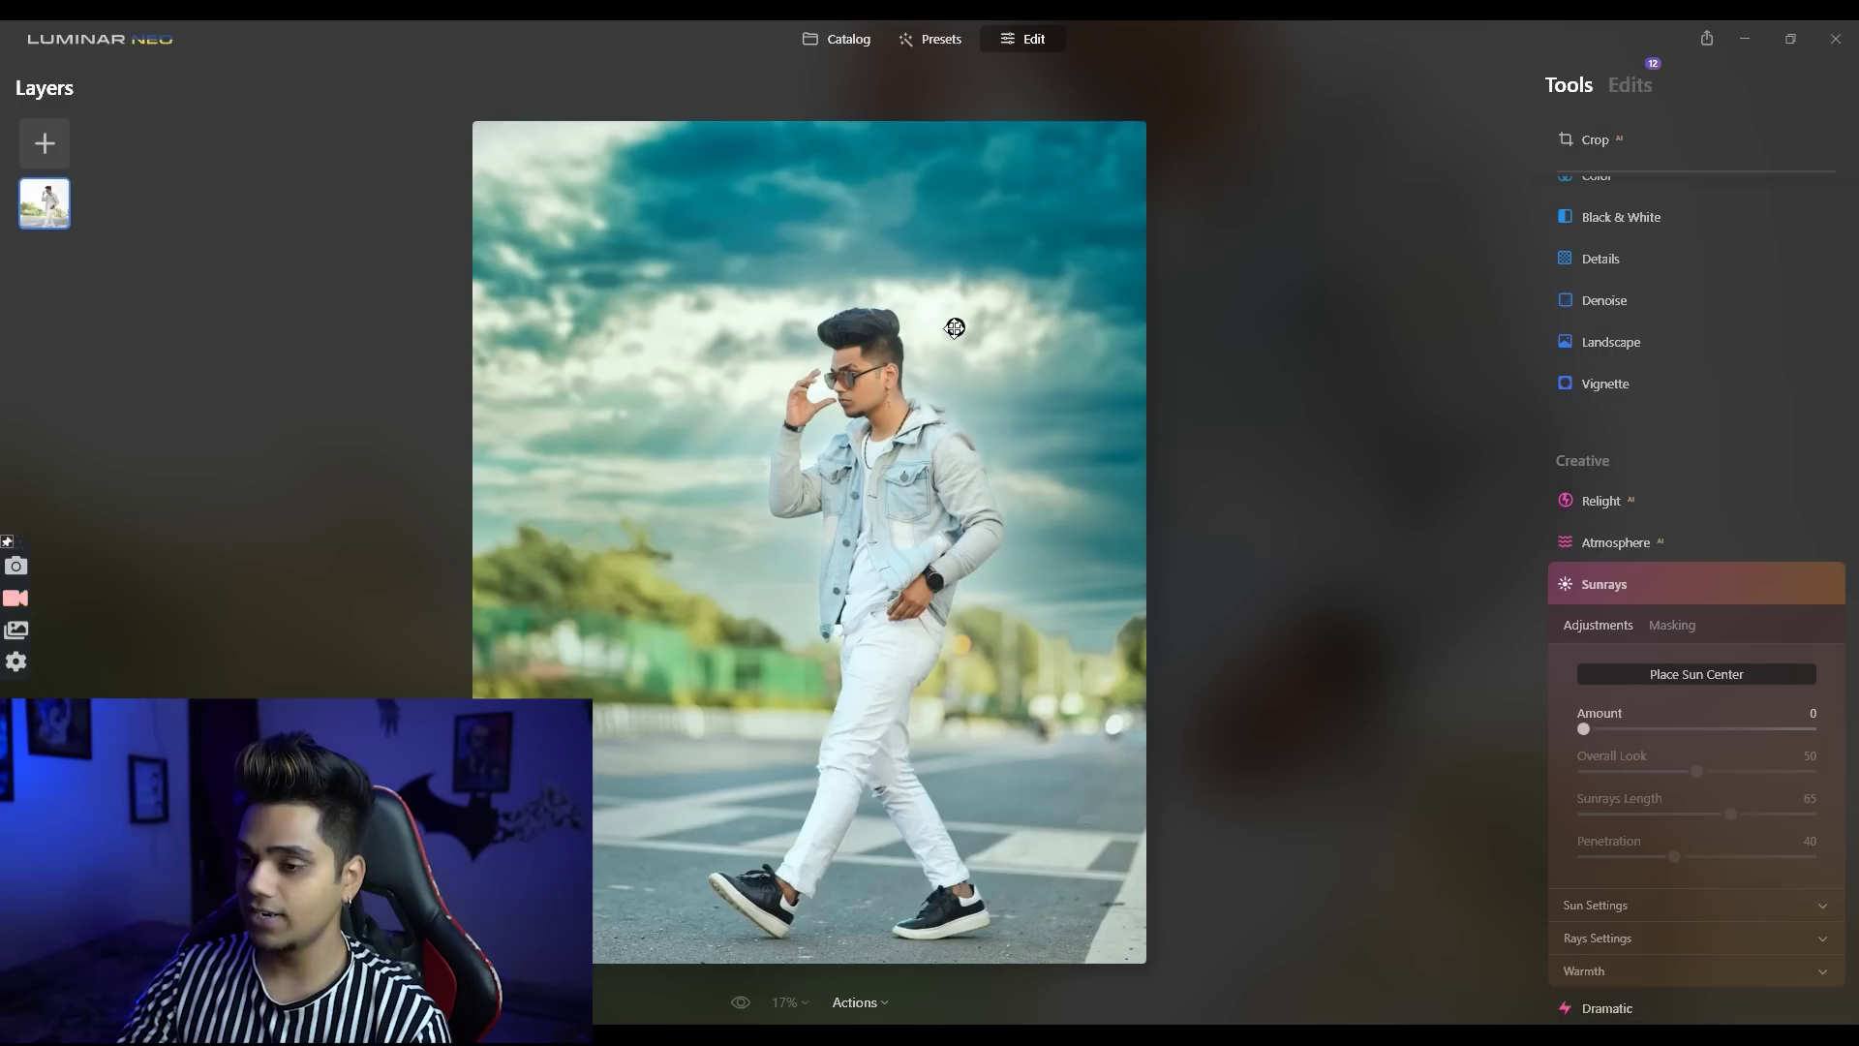
left_click(1646, 729)
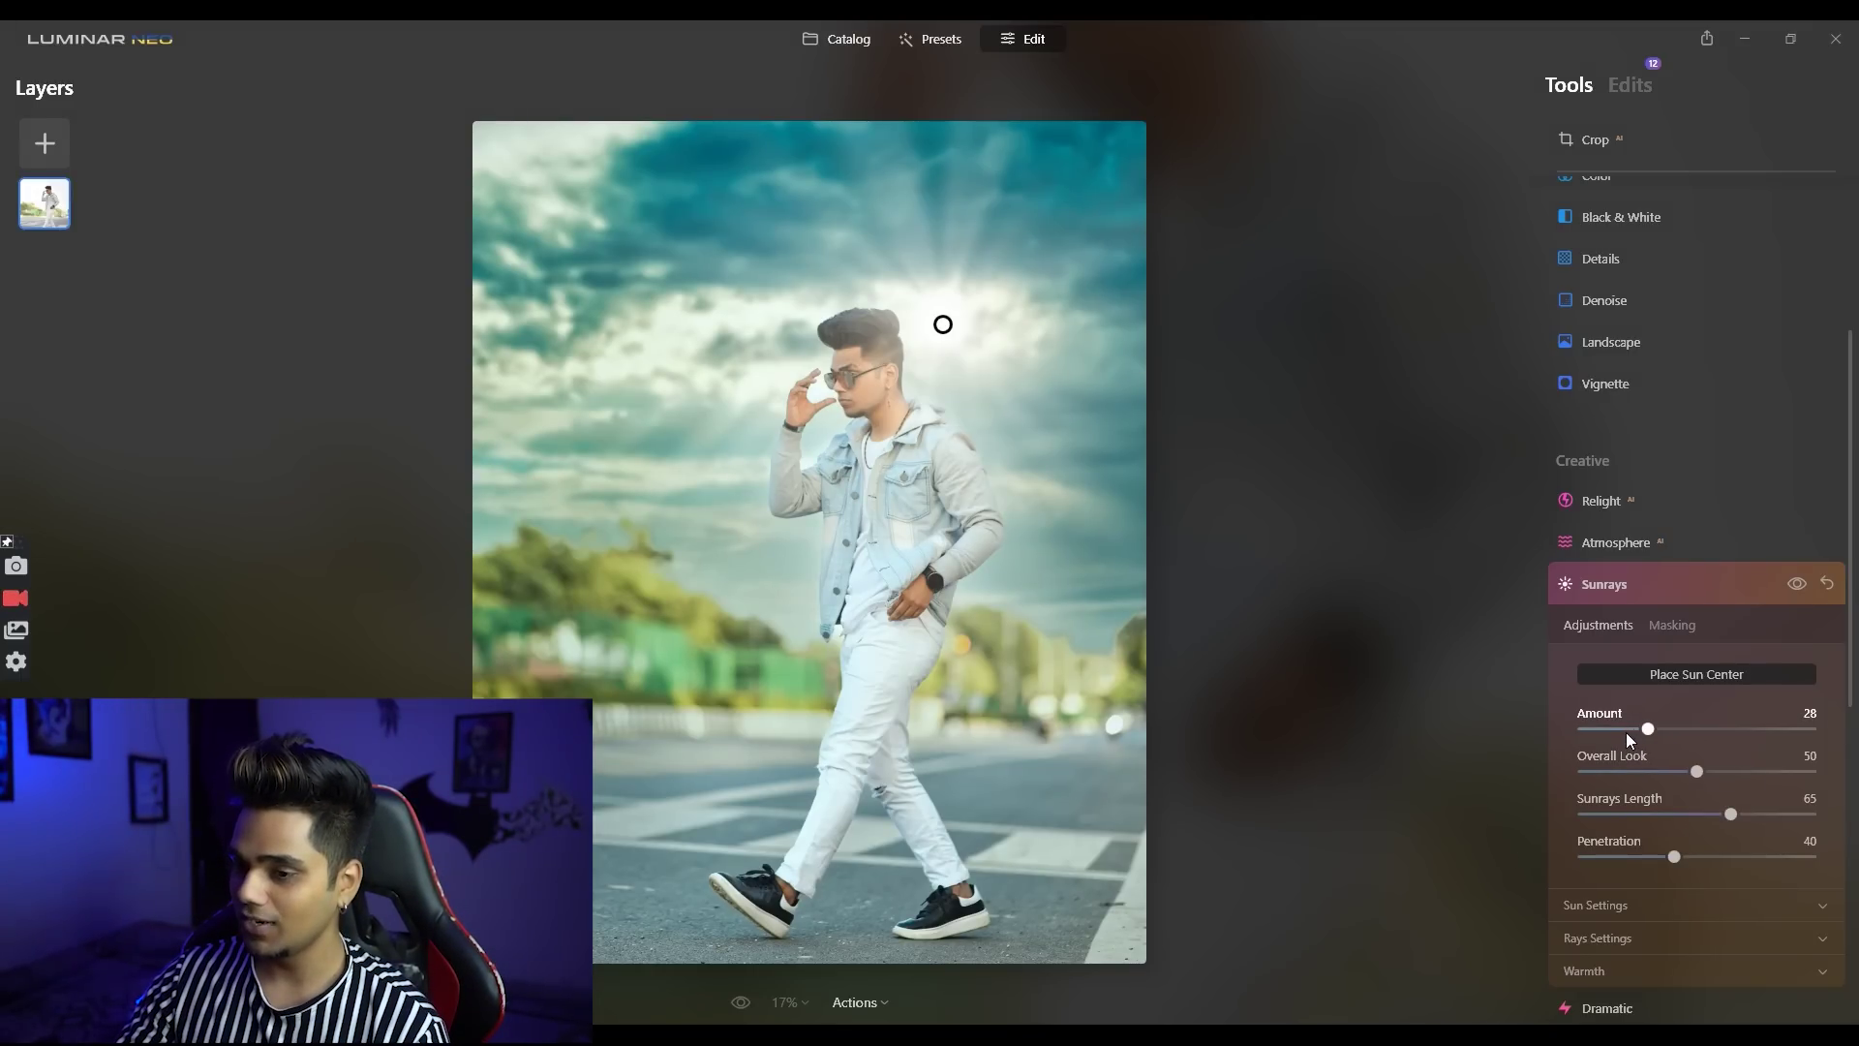
left_click(1626, 730)
left_click(1591, 729)
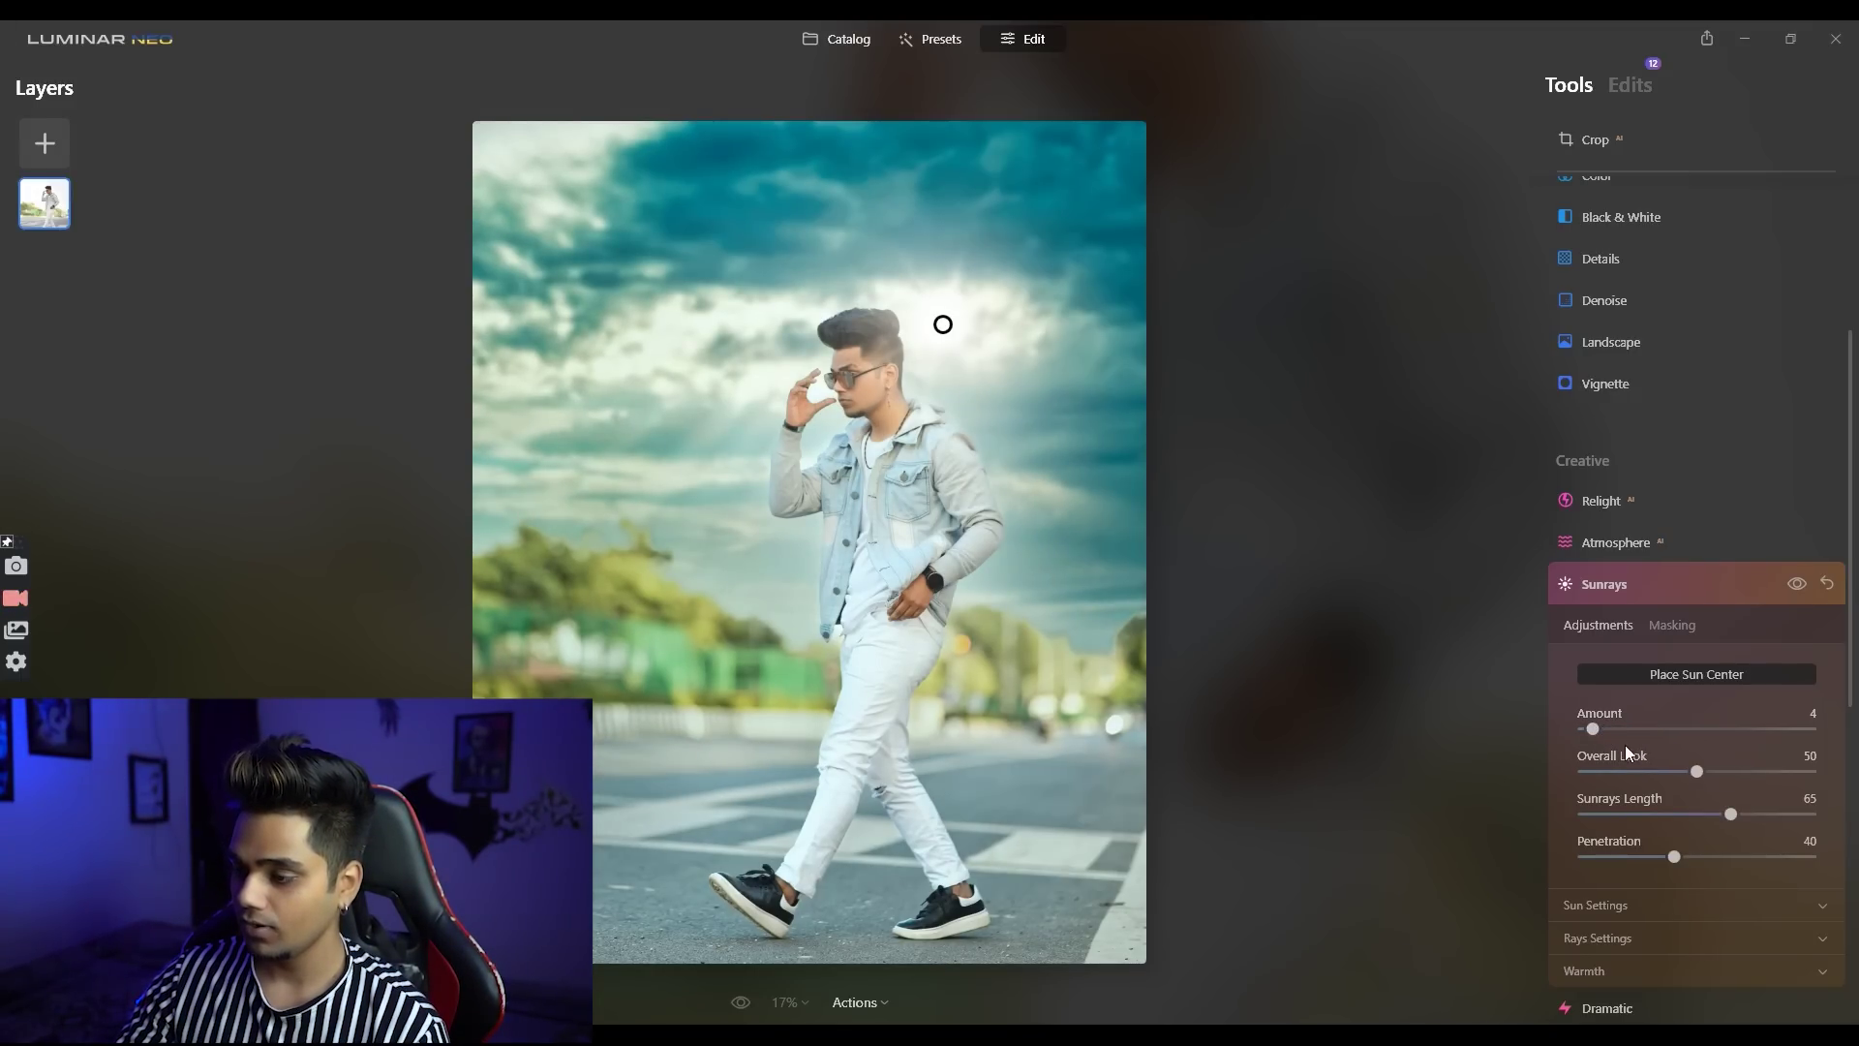
Step: Move the sun center farther behind the man's head and set Sunrays Overall Look to 44 and Penetration to 27
scroll(1658, 641, "down", 3)
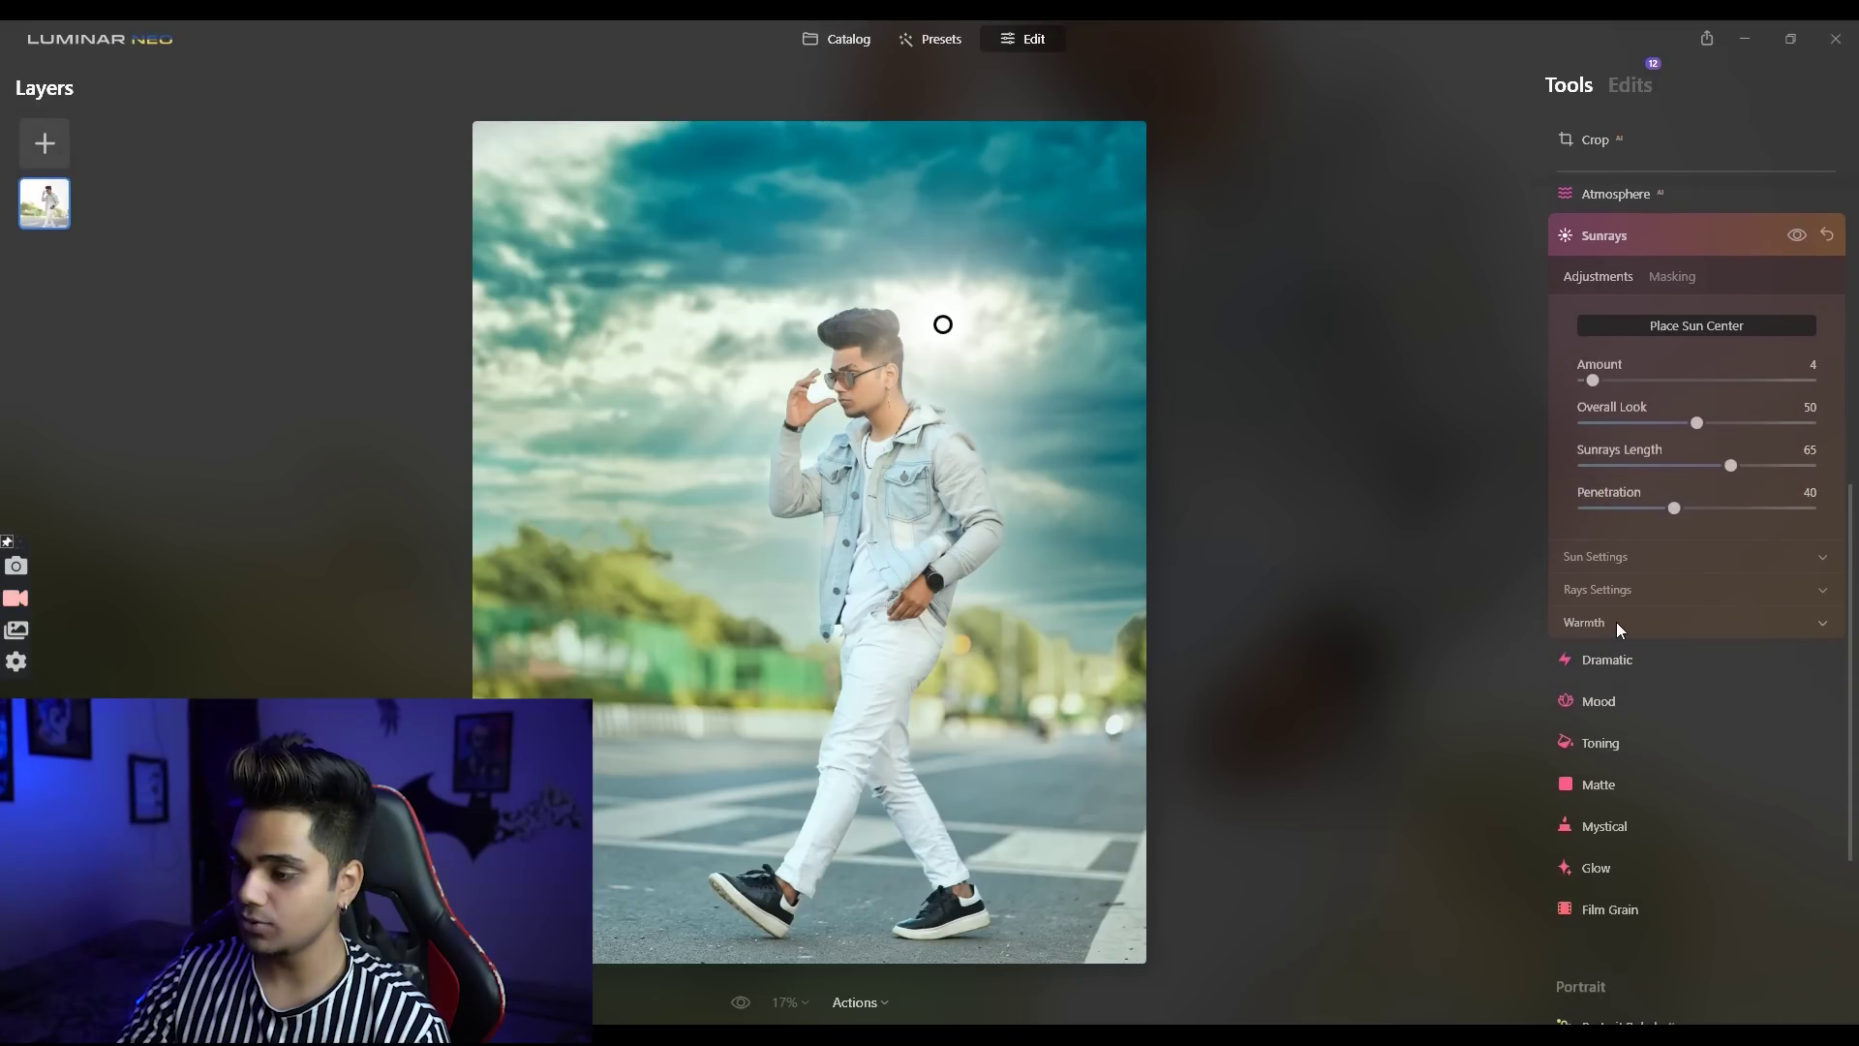
left_click(1594, 560)
left_click(1638, 556)
scroll(1694, 601, "up", 3)
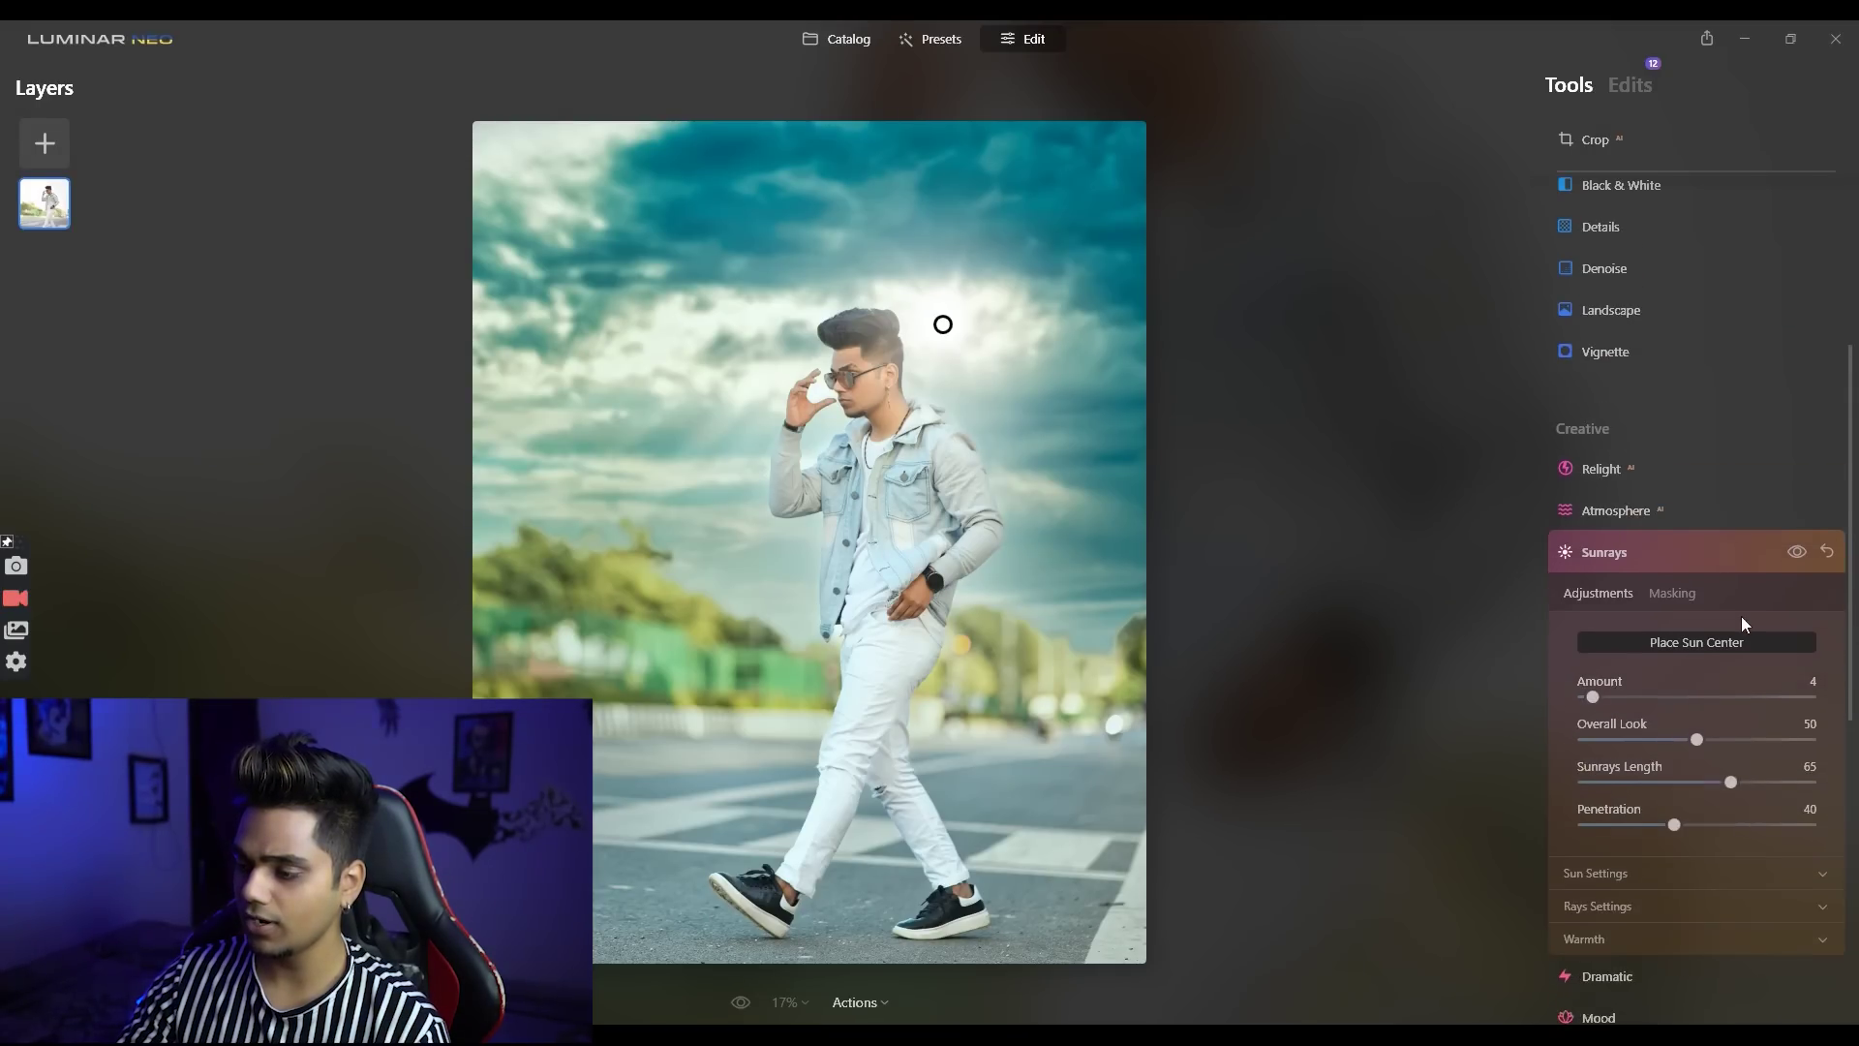
left_click_drag(1667, 775, 1685, 773)
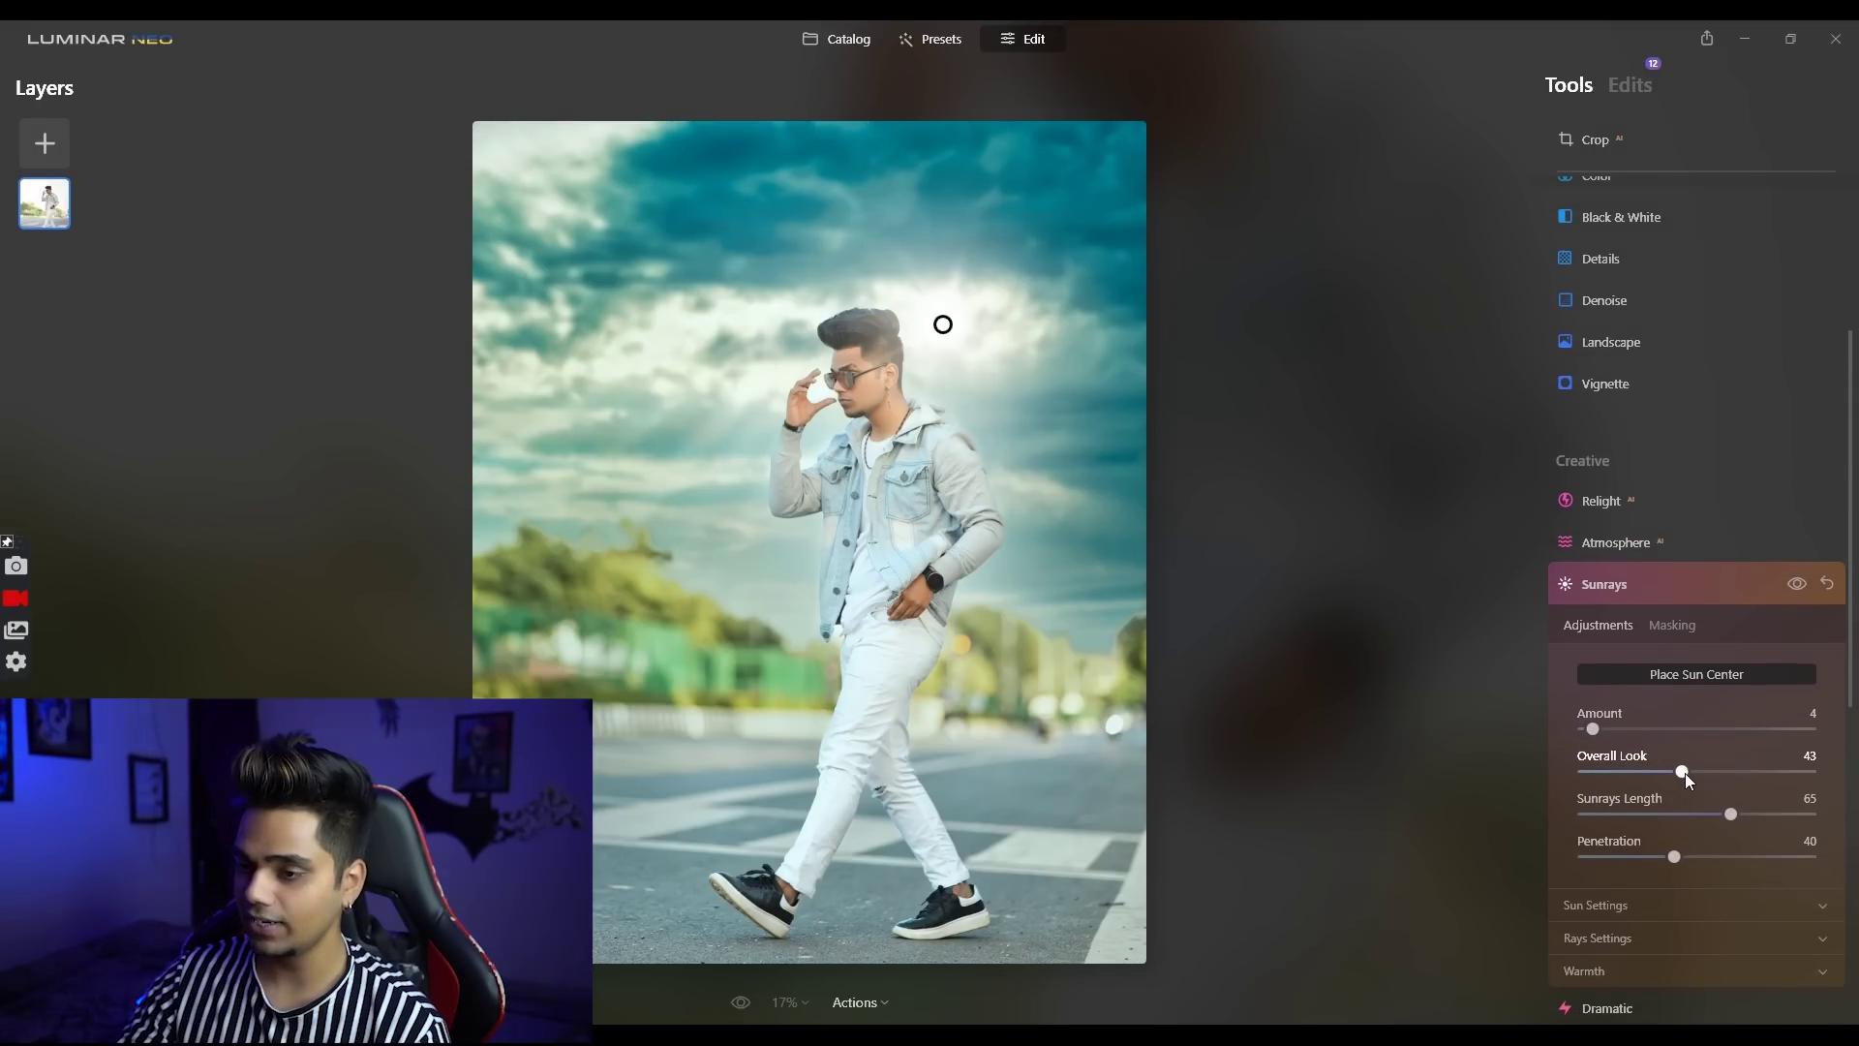
left_click_drag(946, 325, 984, 319)
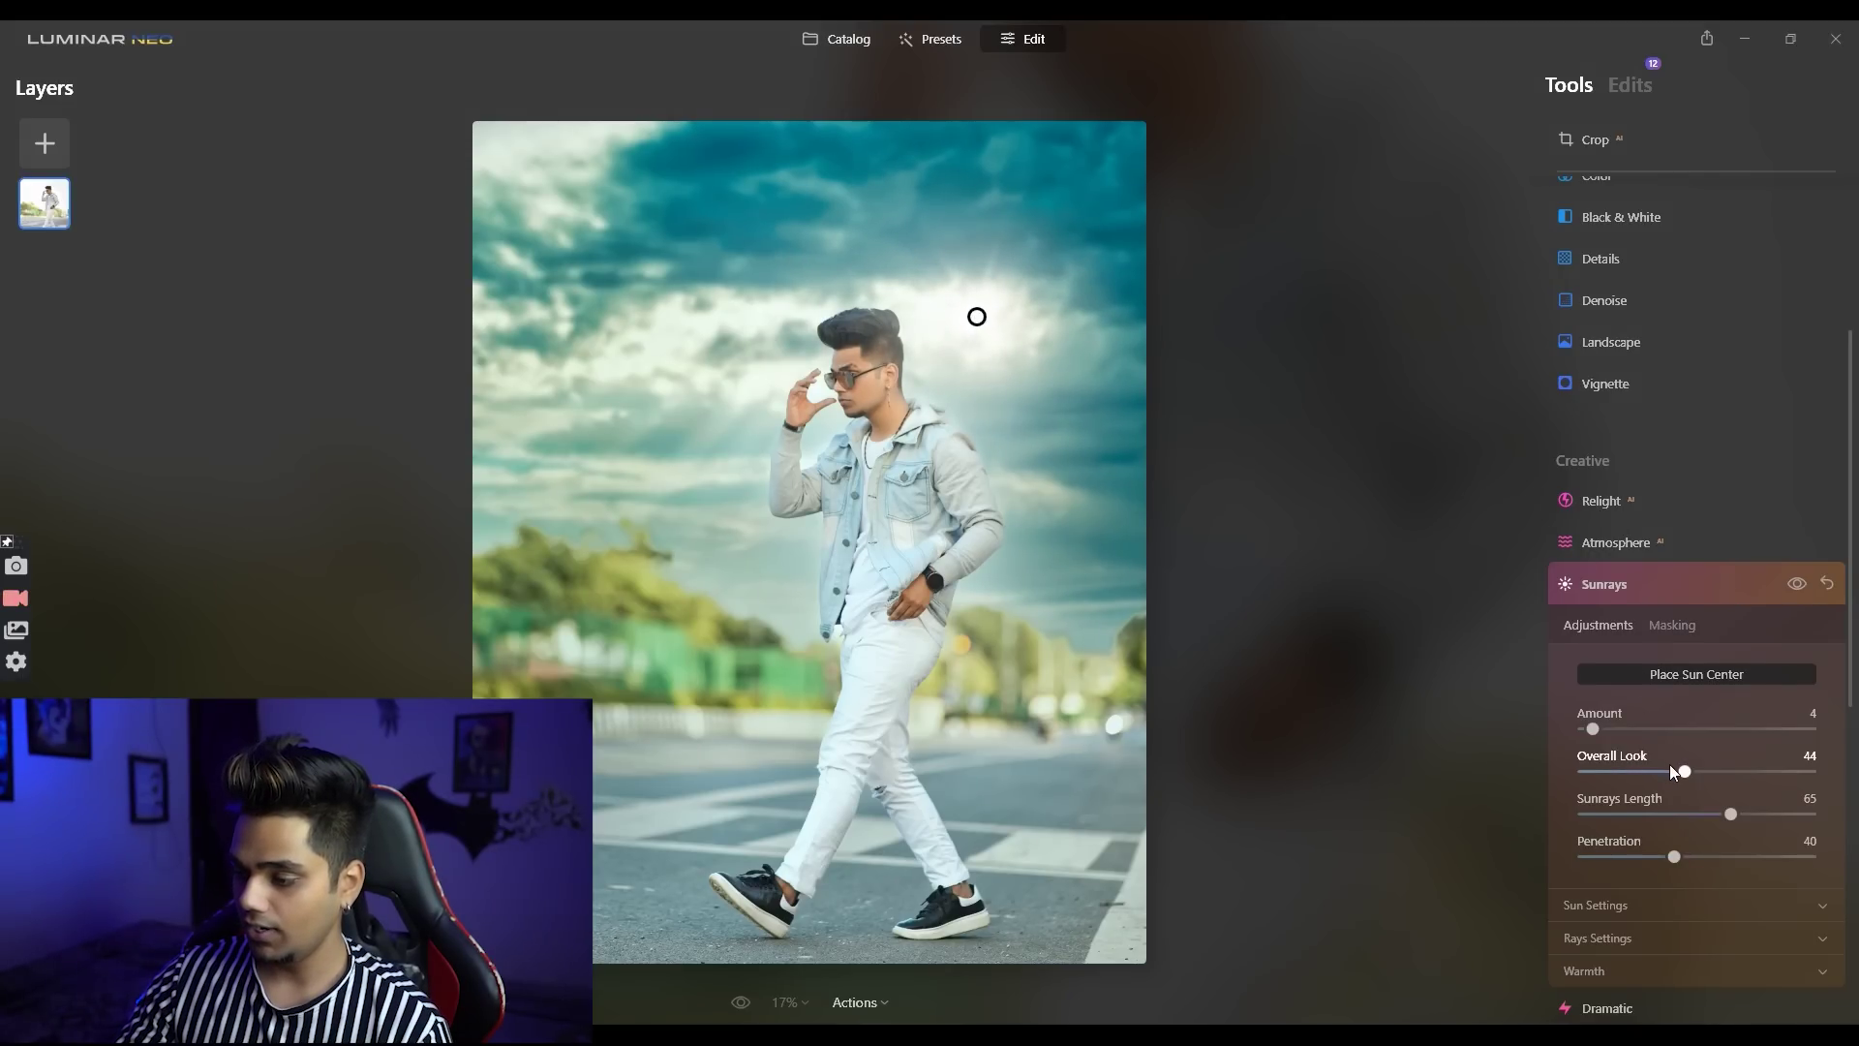
left_click(1647, 857)
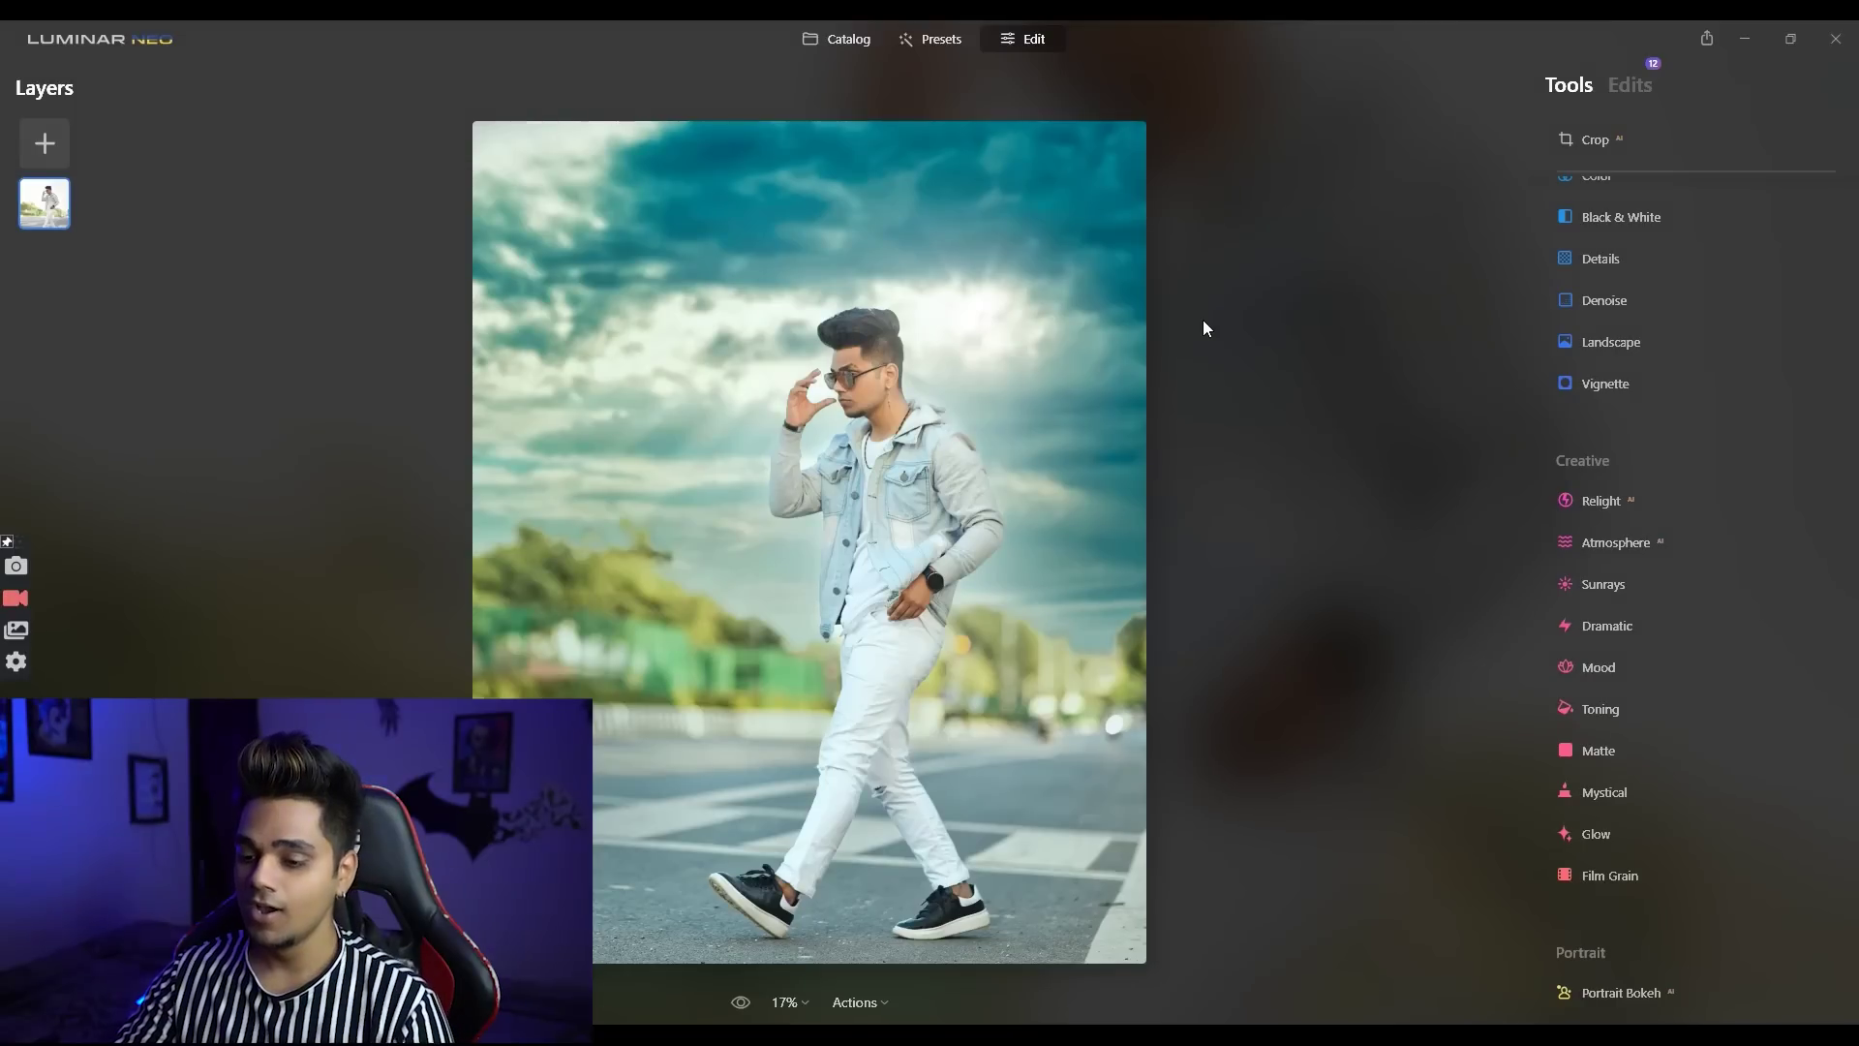
Step: Compare the edited photo with the original at full view and zoomed in on the man's upper body
left_click(735, 1003)
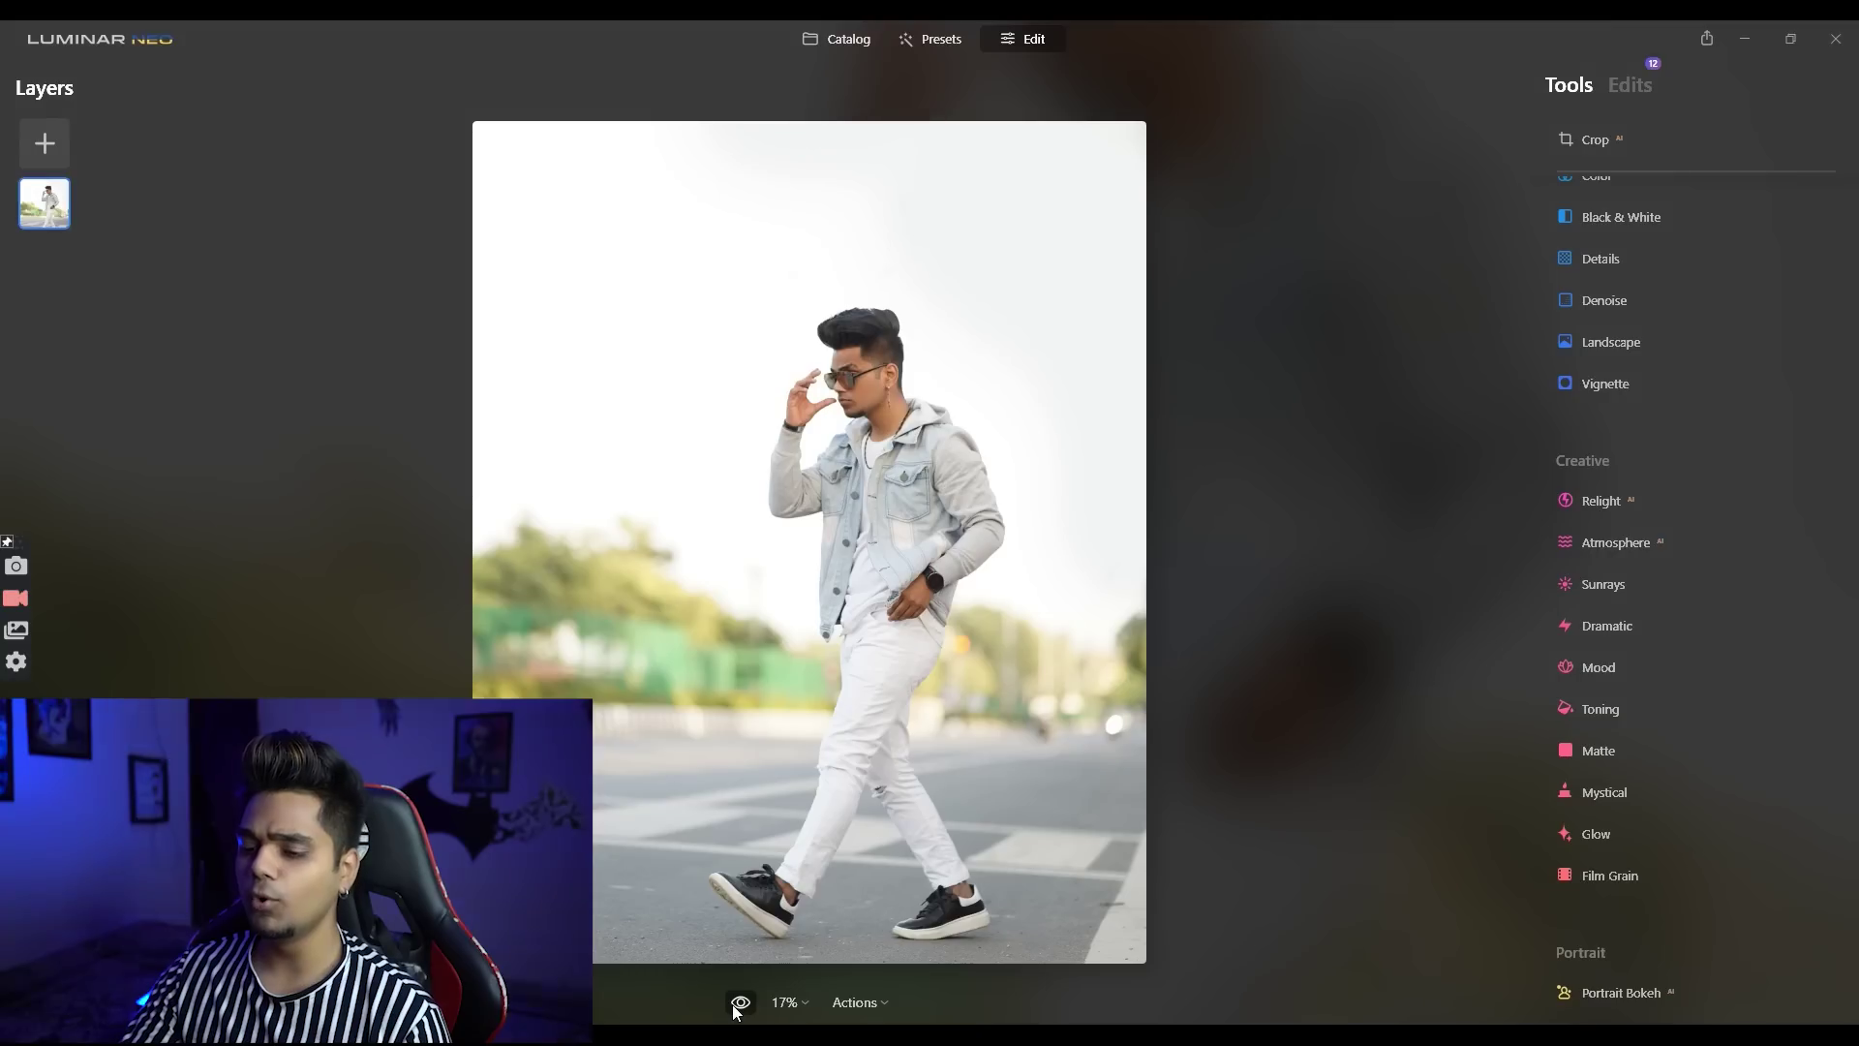
left_click(736, 1003)
left_click(736, 1003)
left_click(736, 1003)
double_click(1002, 242)
scroll(1002, 242, "down", 3)
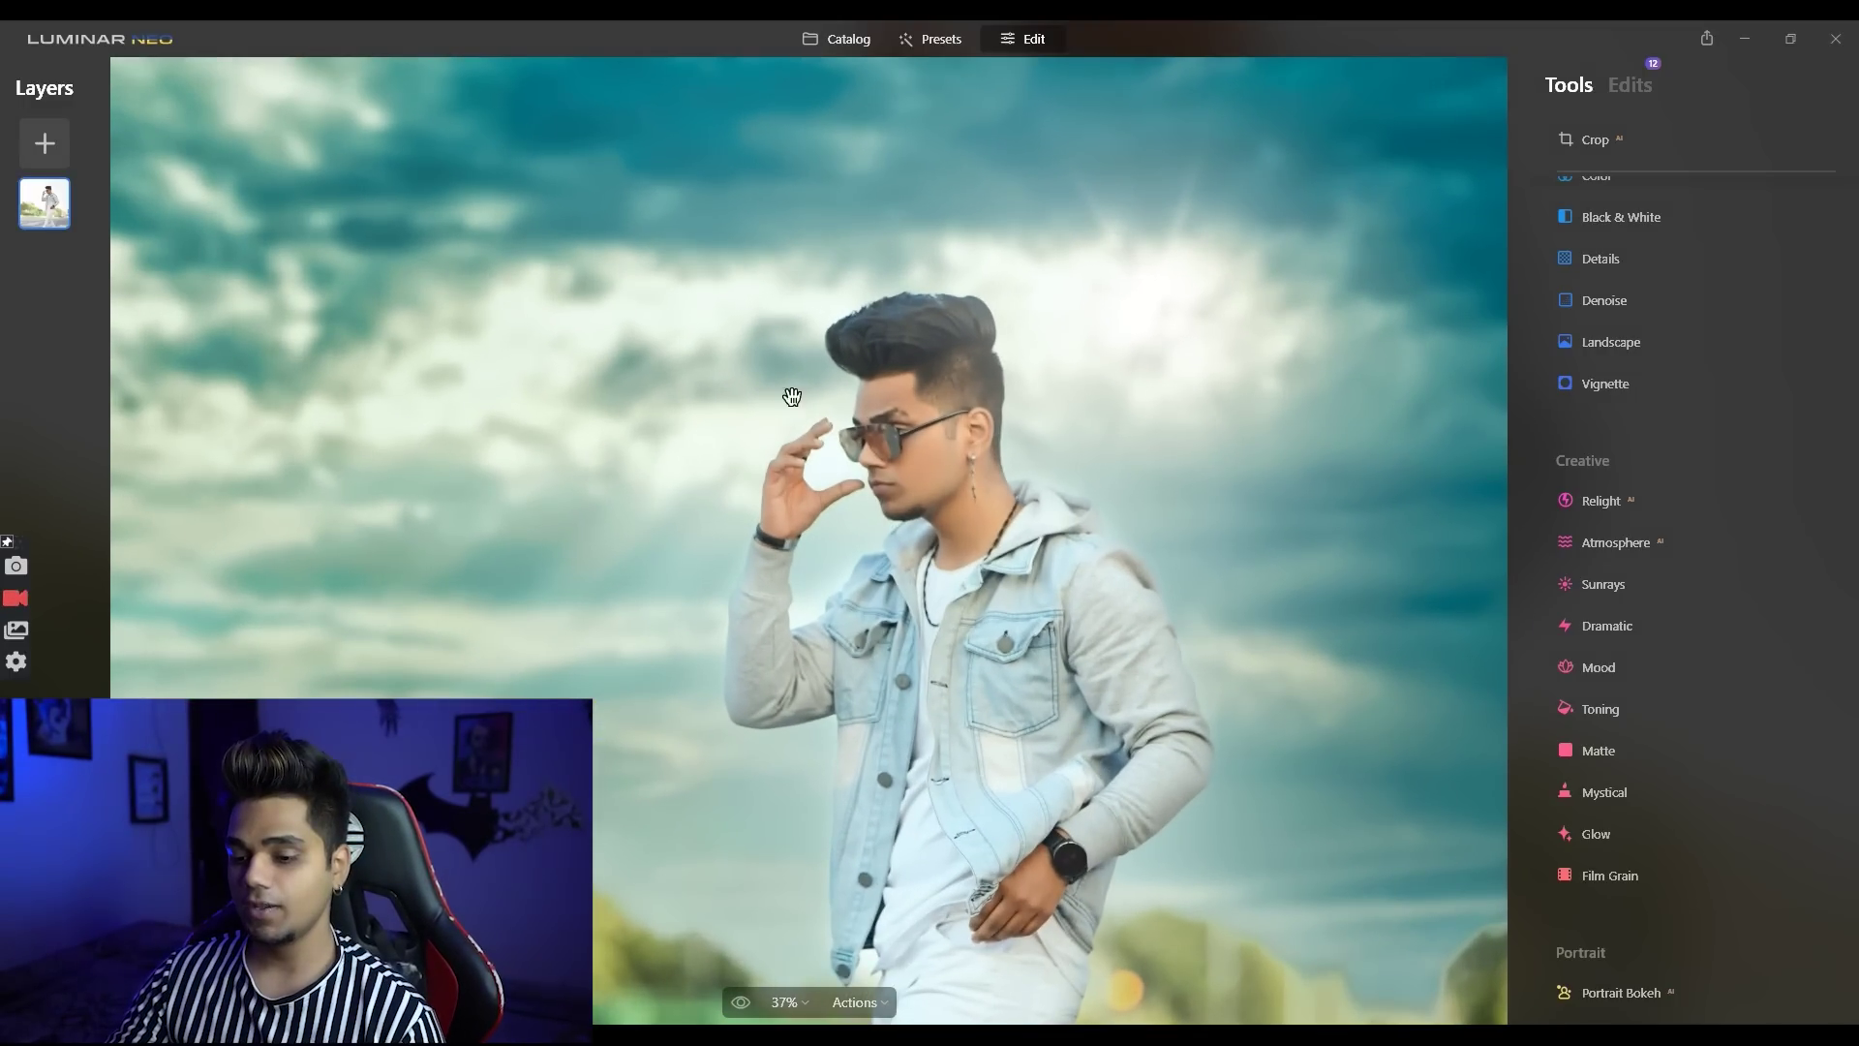
left_click(742, 1003)
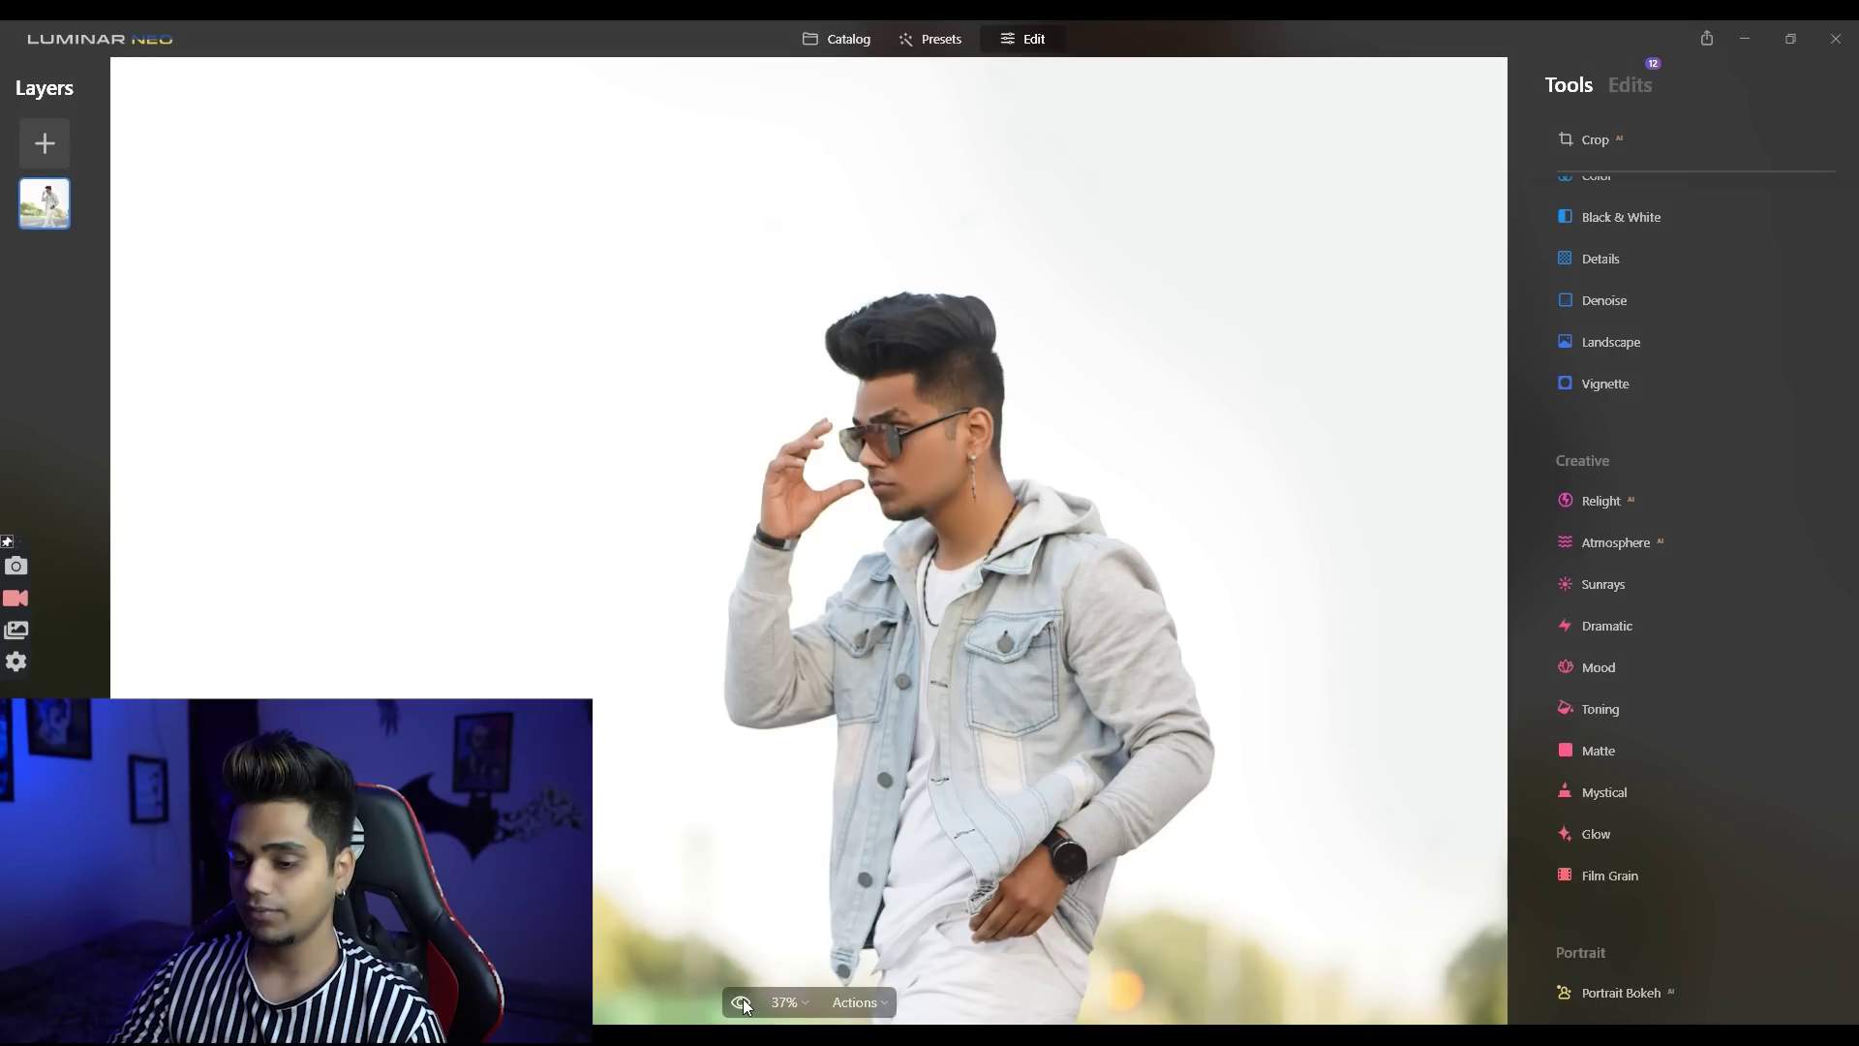
scroll(821, 608, "down", 3)
scroll(821, 608, "up", 2)
scroll(803, 722, "down", 2)
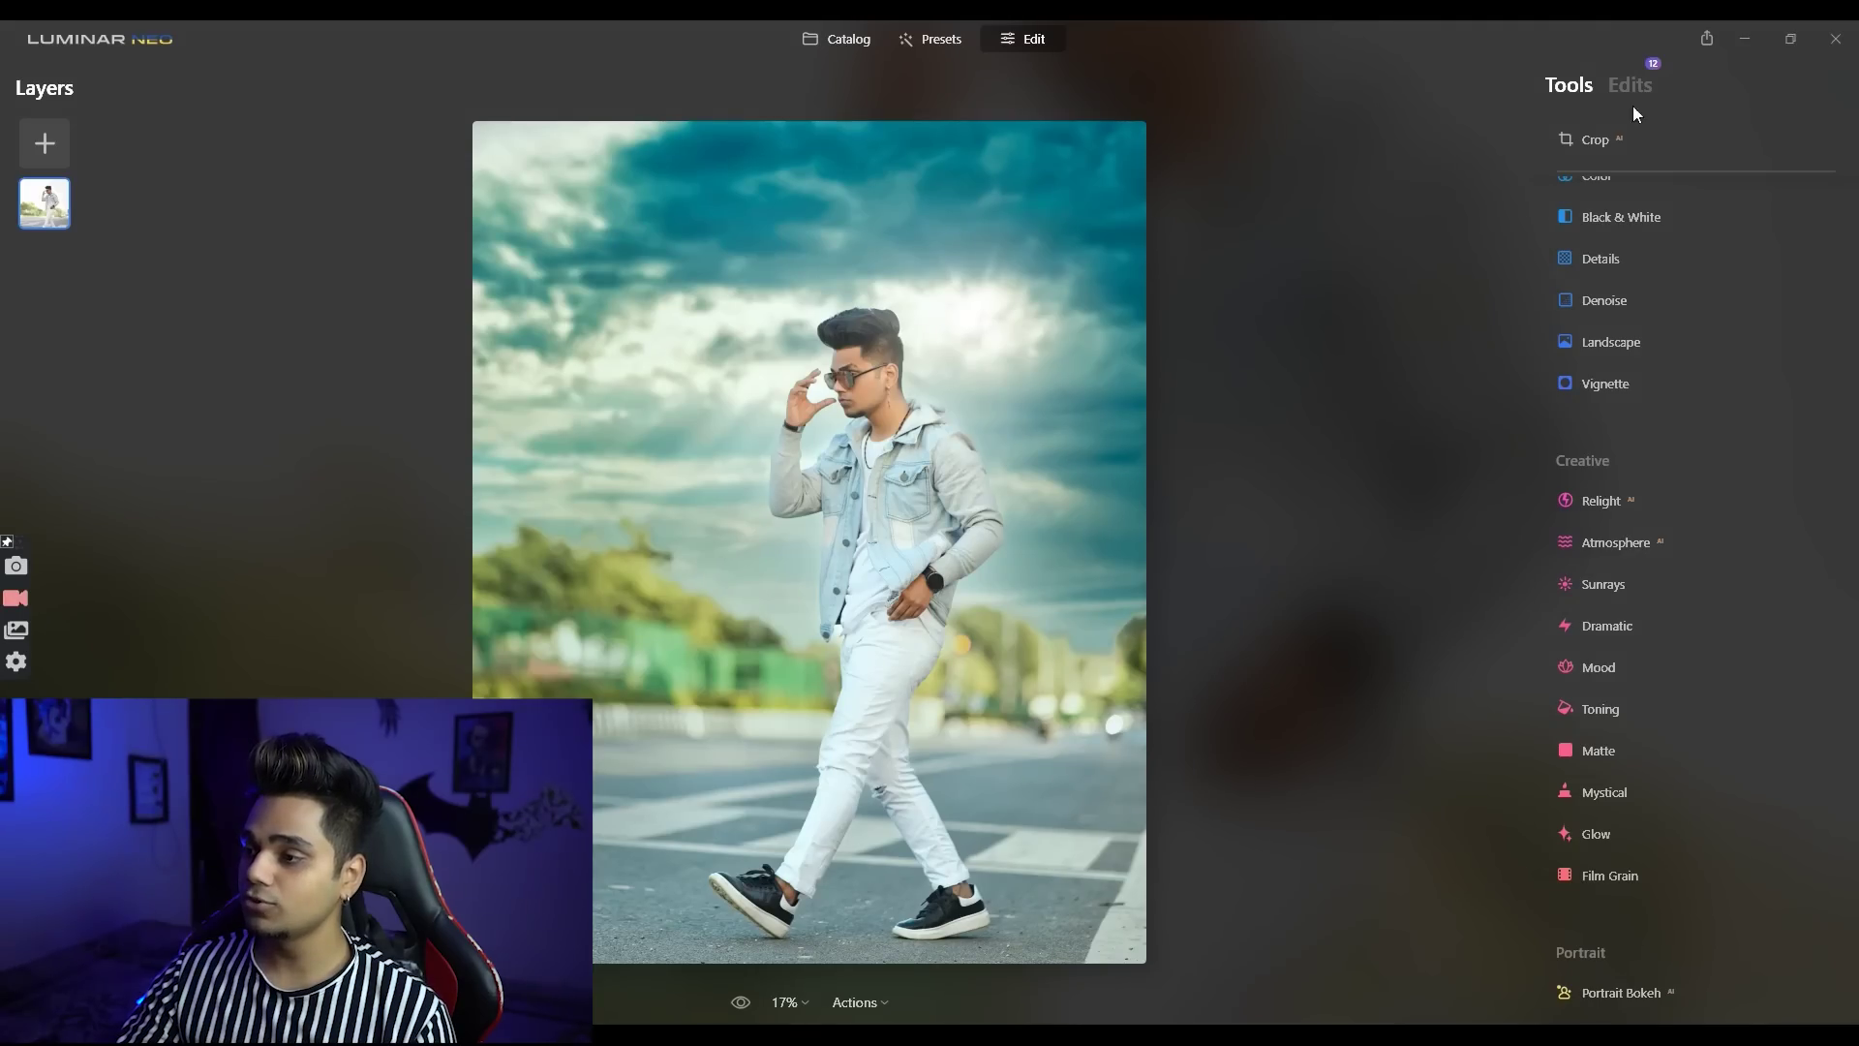
Step: Review the list of edits applied to the photo, collapse the Sunrays entry, and return to the tools
left_click(1631, 87)
scroll(1657, 575, "down", 2)
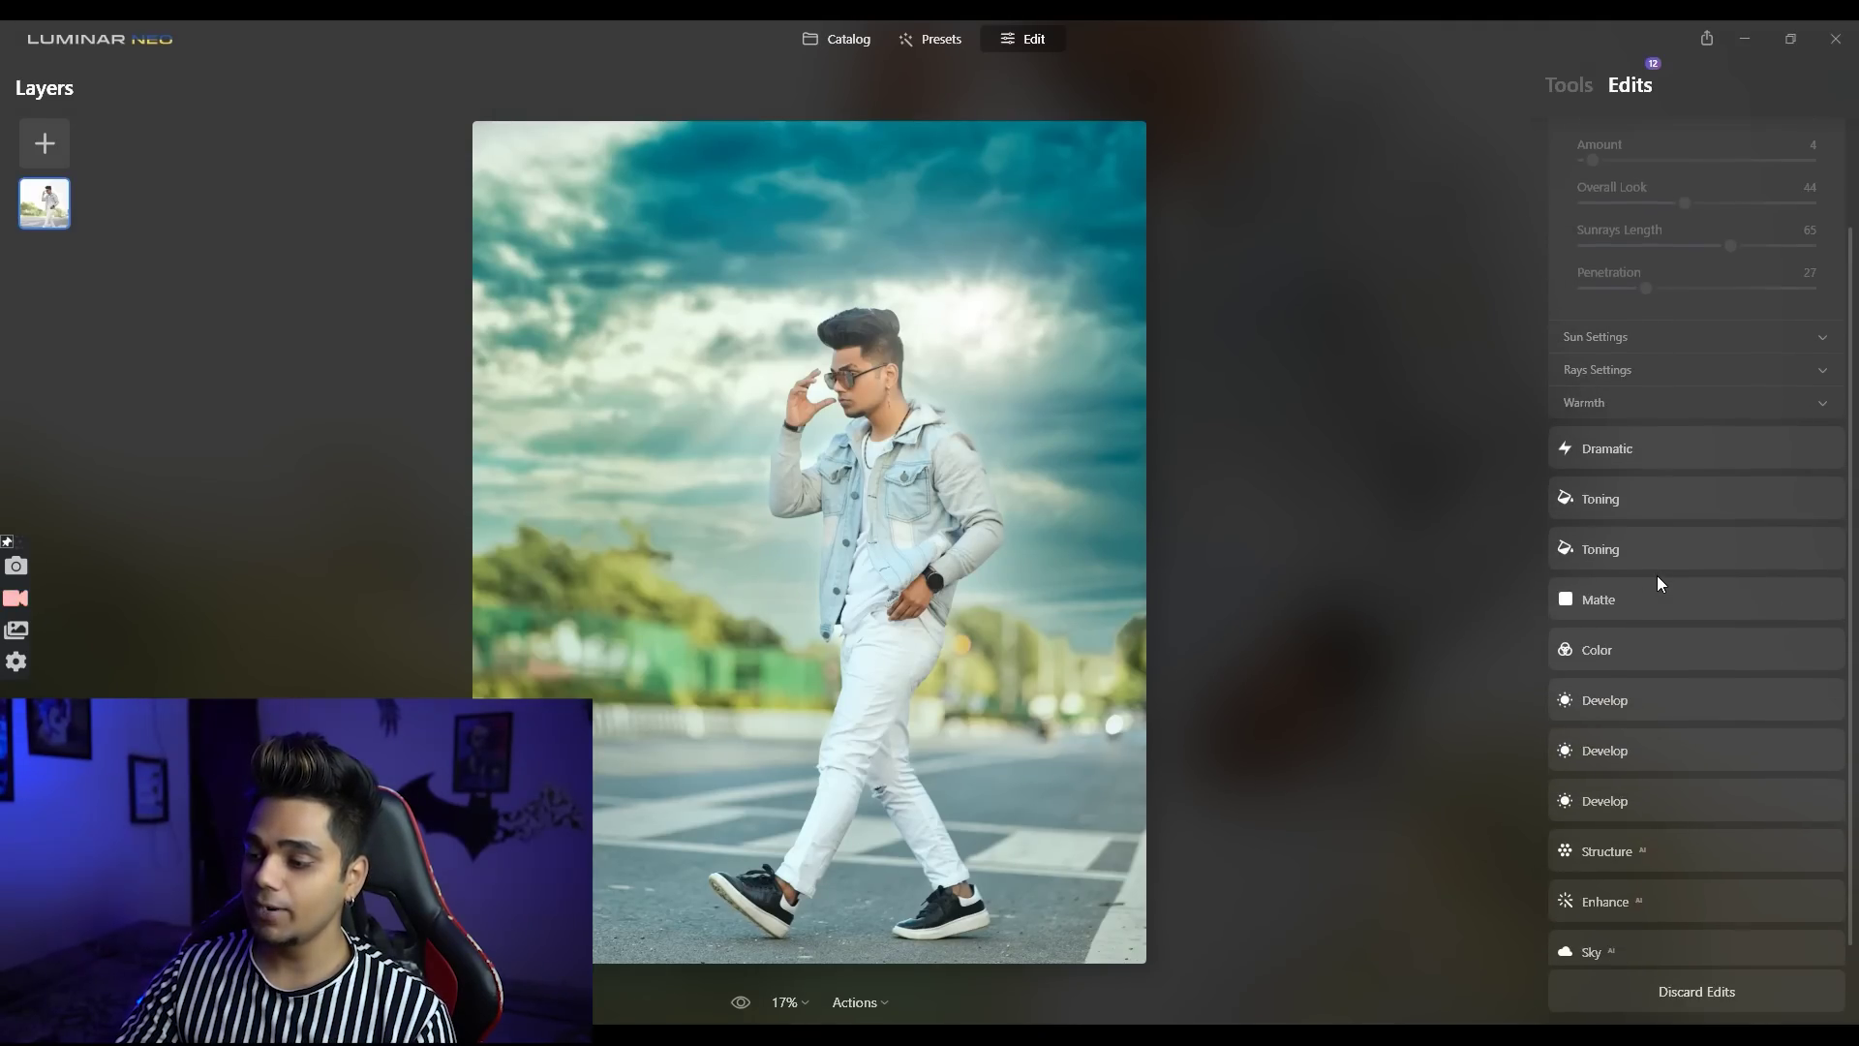
scroll(1683, 690, "up", 3)
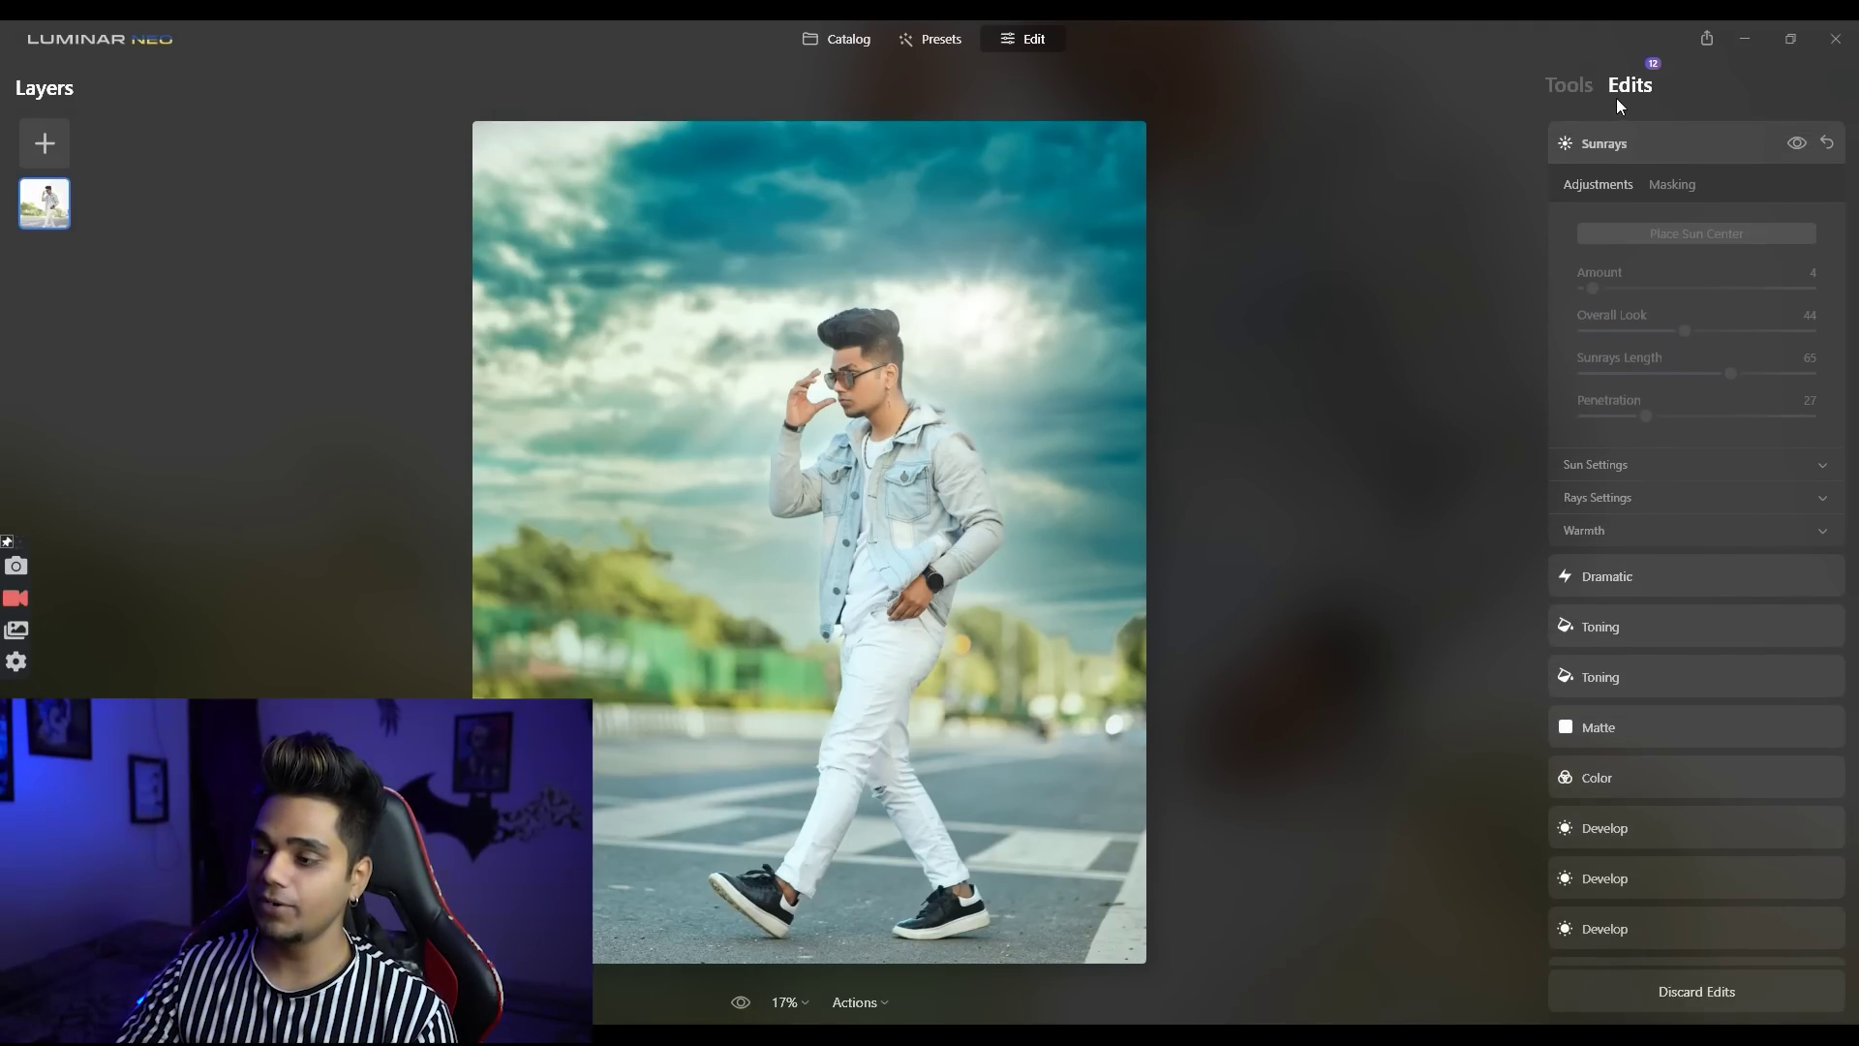
left_click(1636, 146)
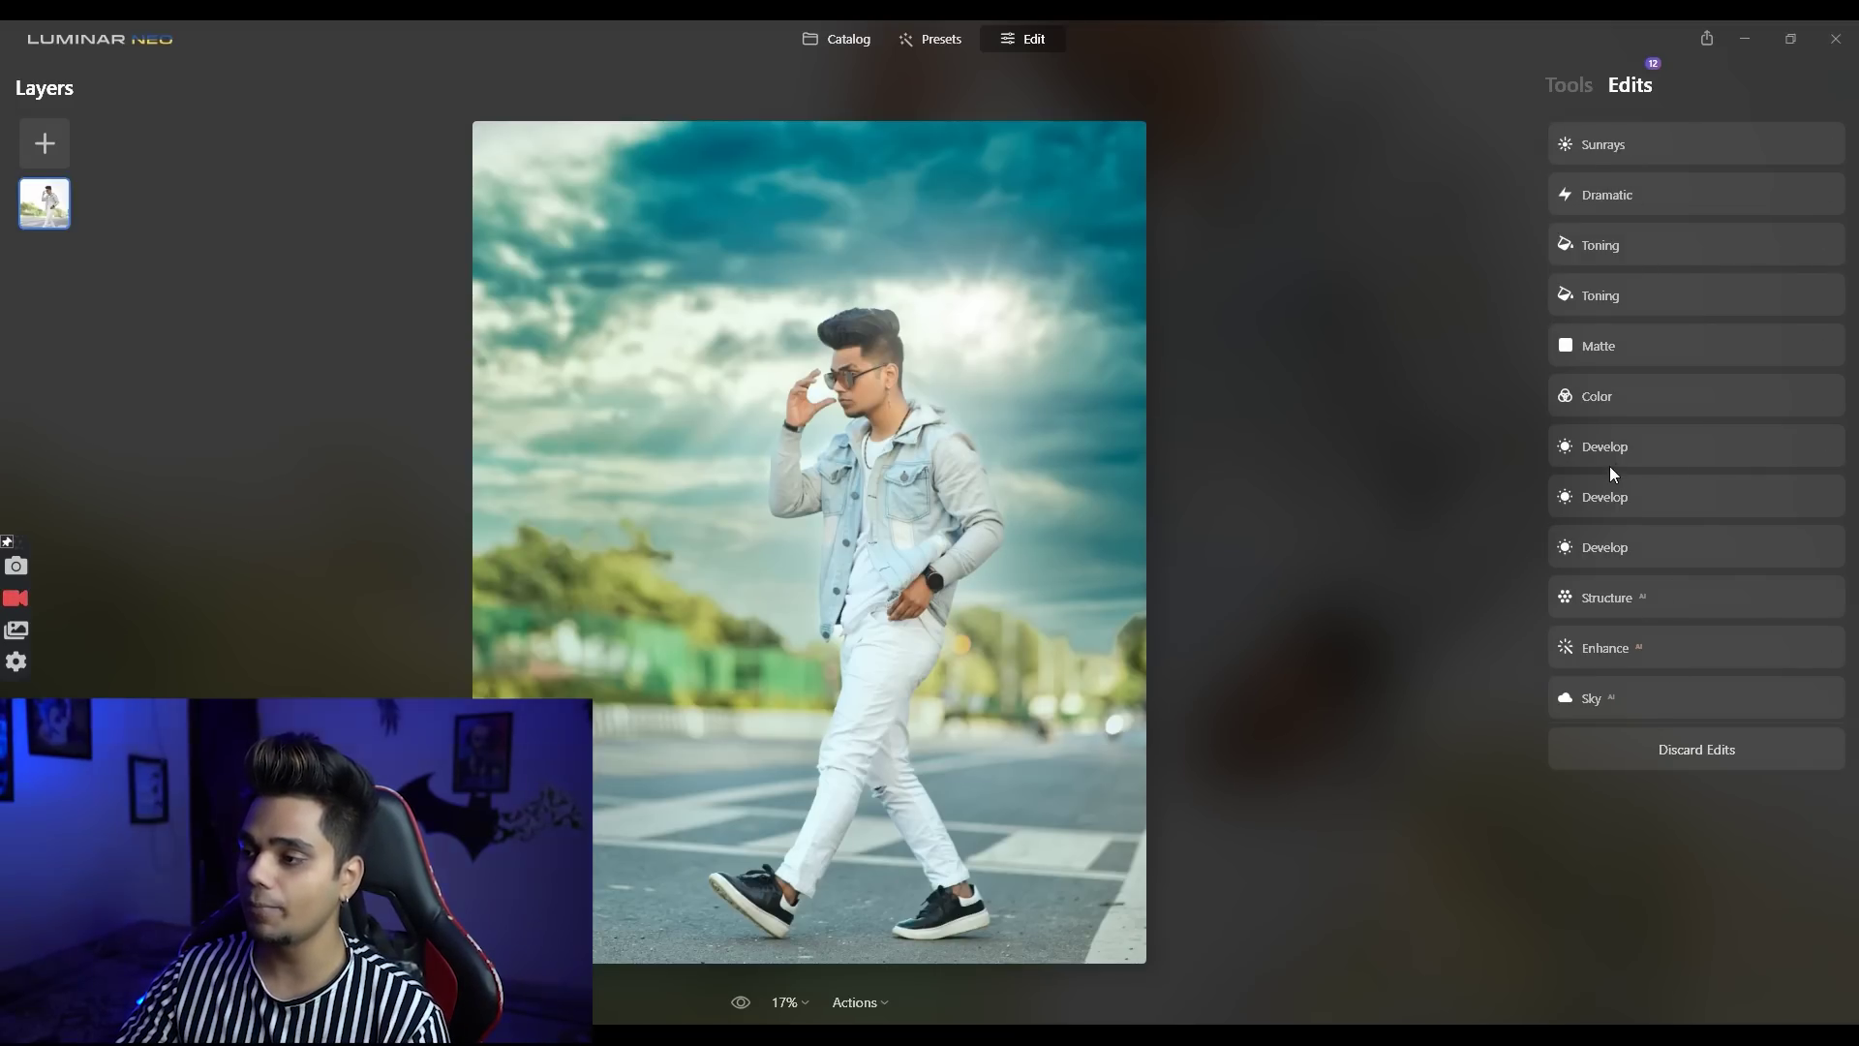
left_click(1569, 85)
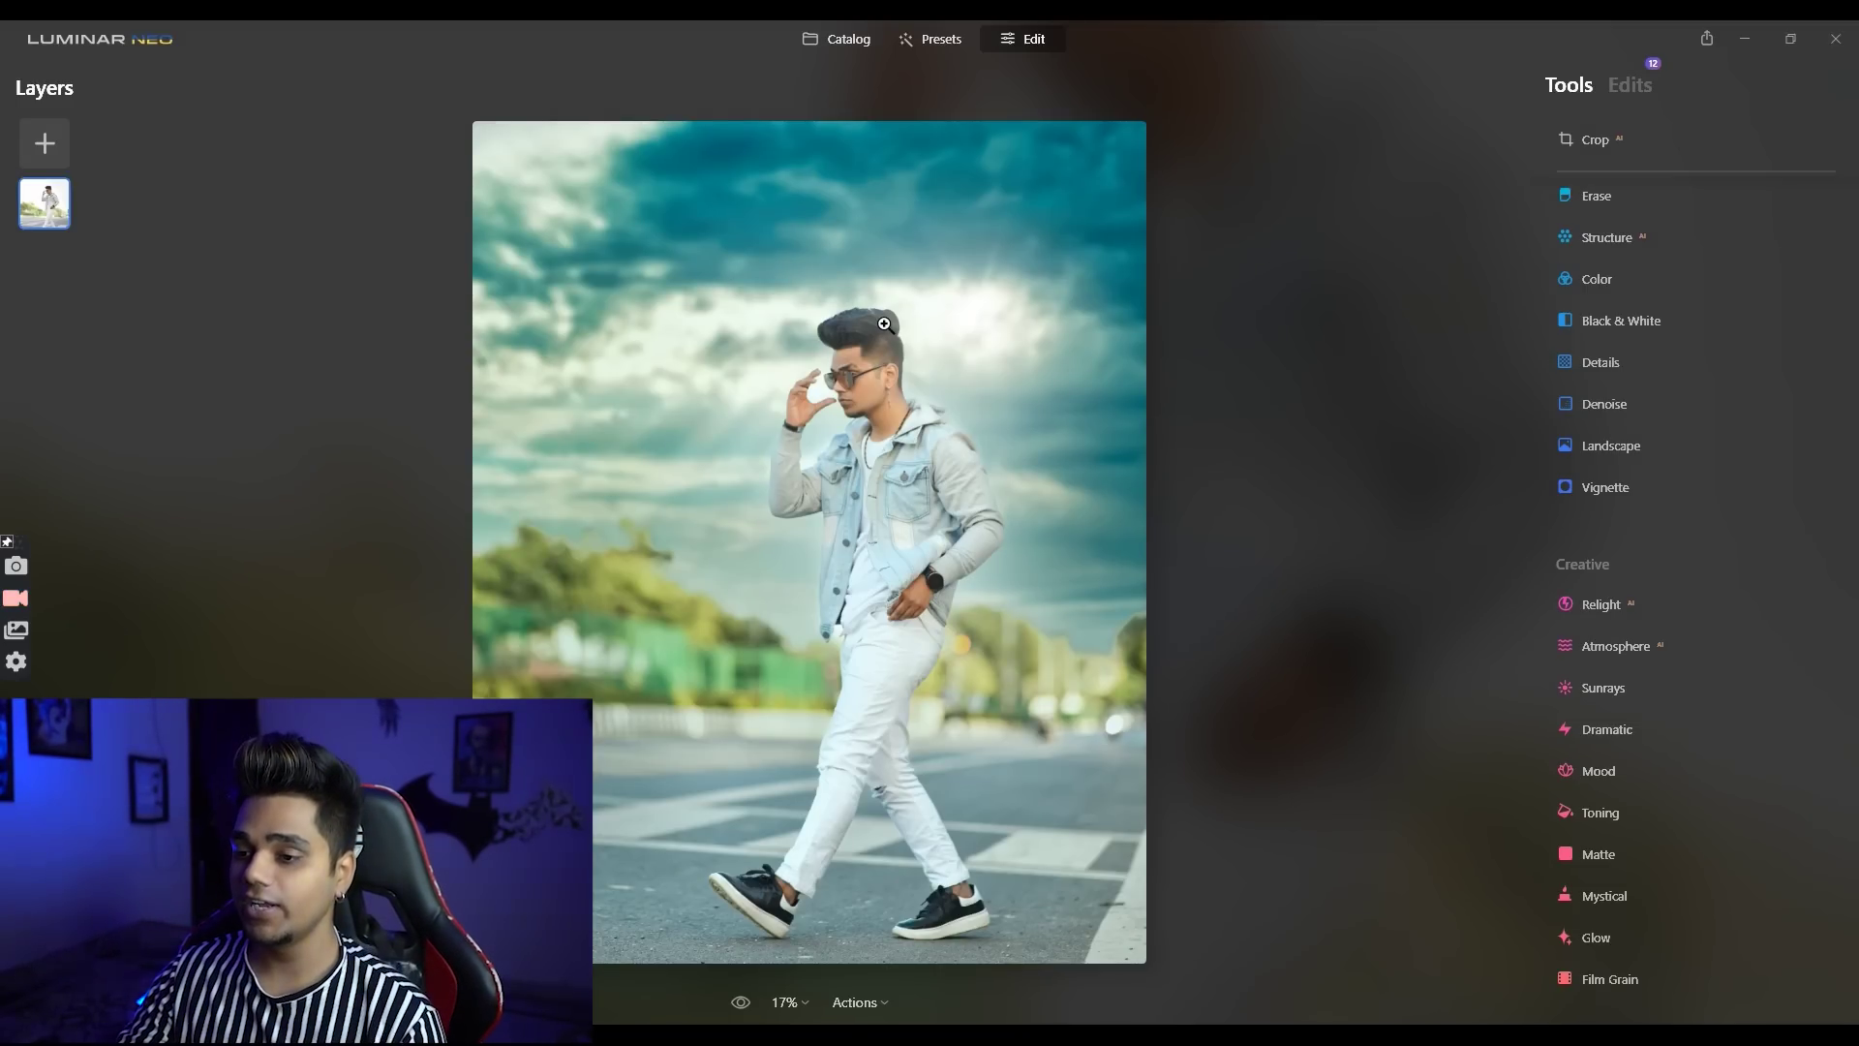
Step: Open the export settings for the edited photo
right_click(900, 361)
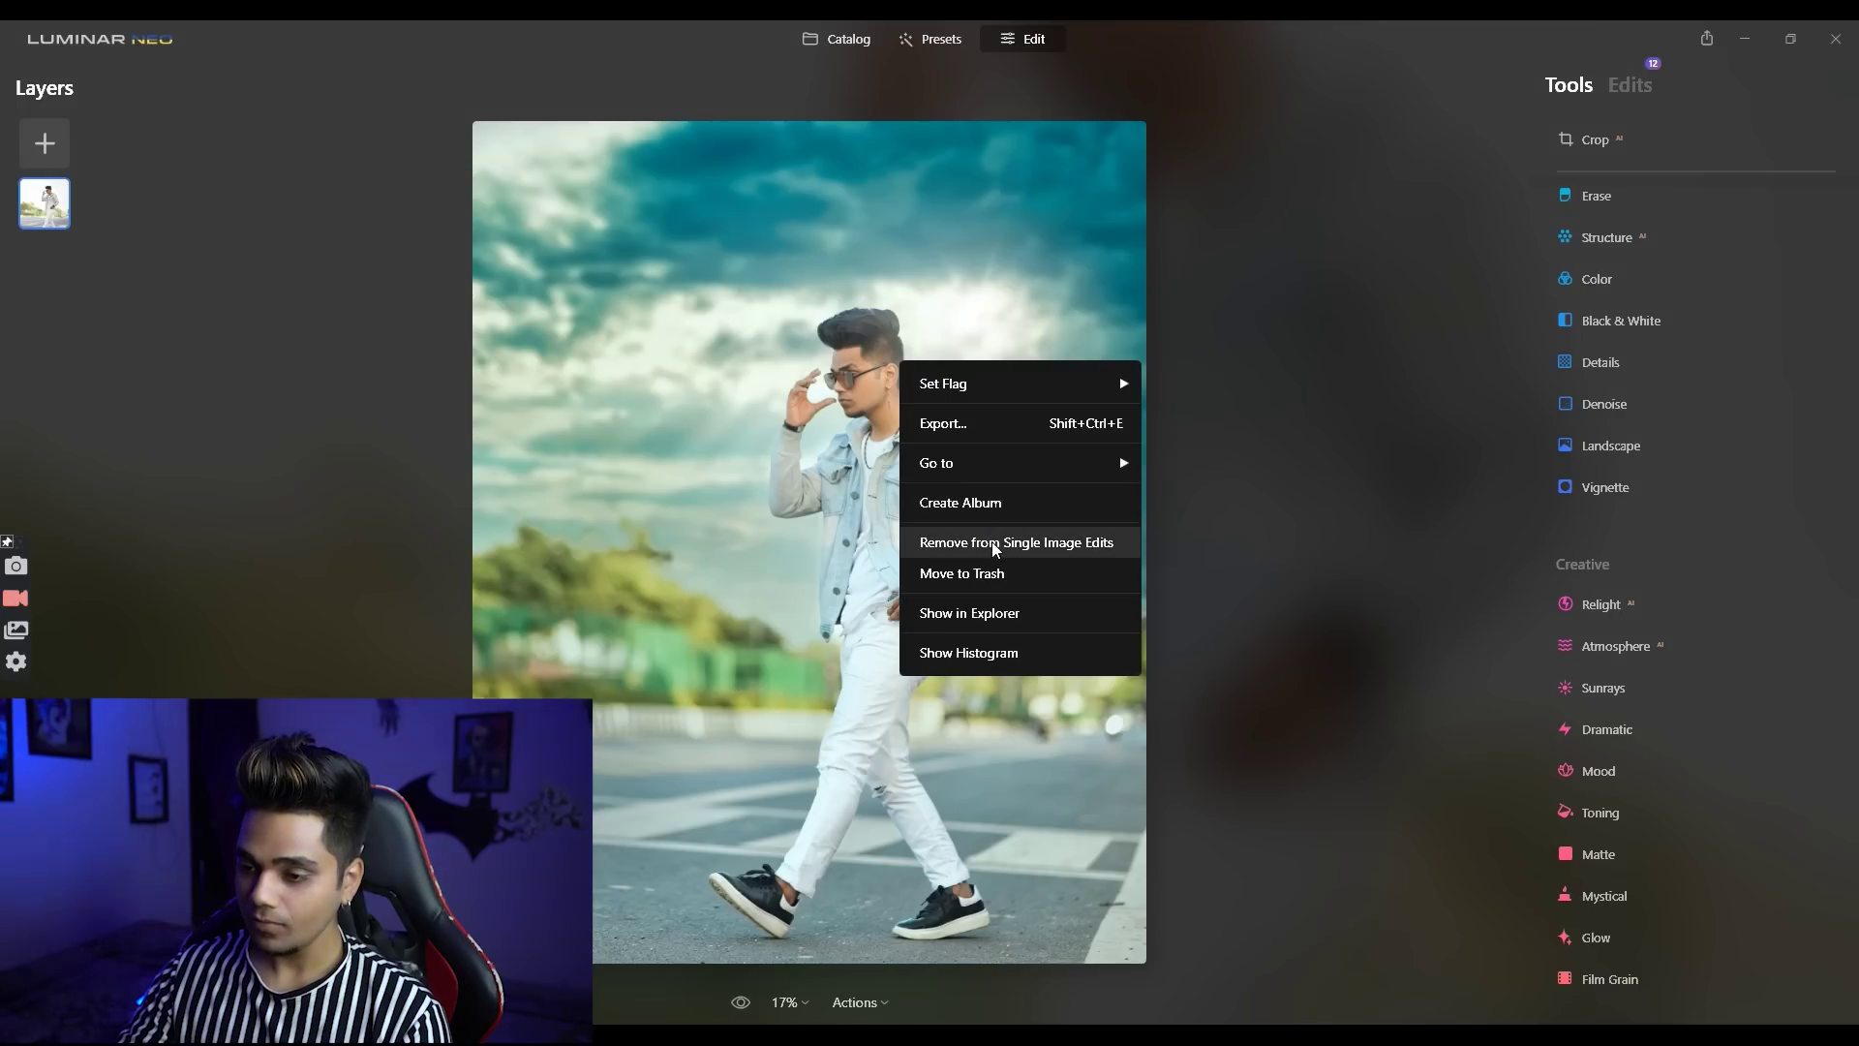
left_click(990, 425)
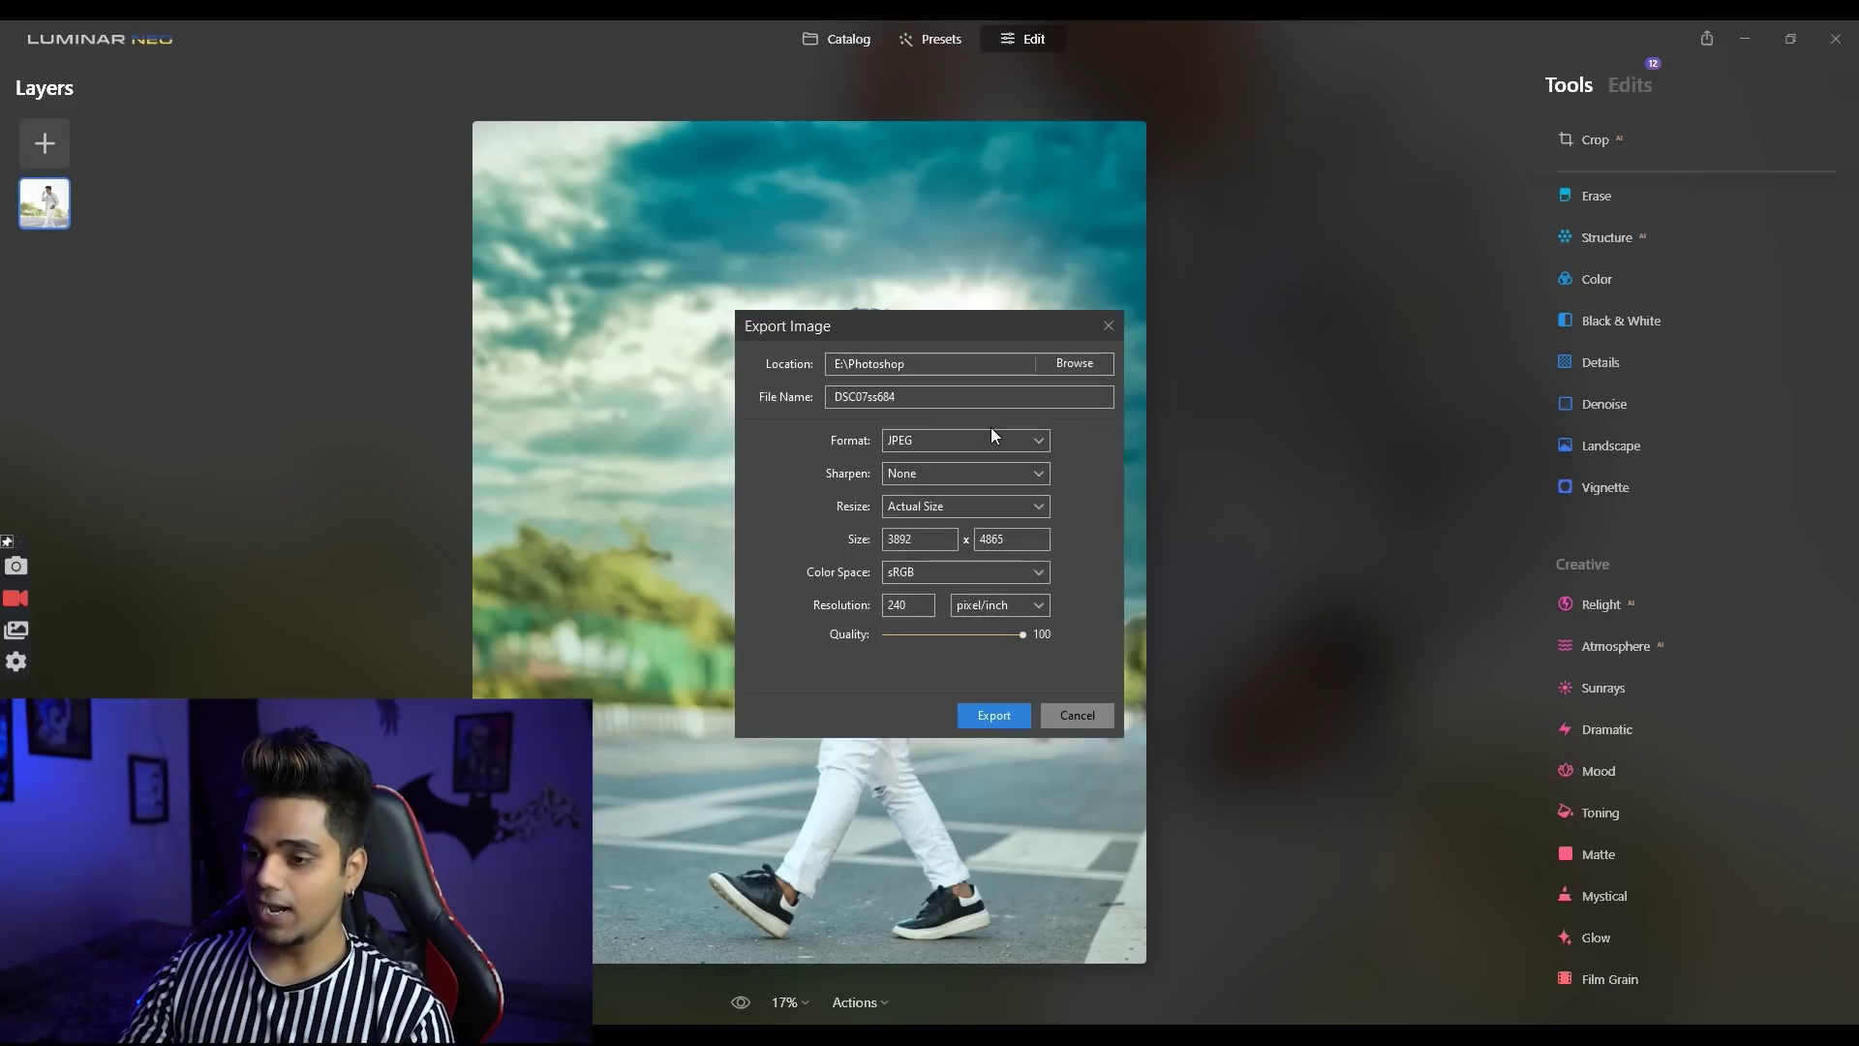